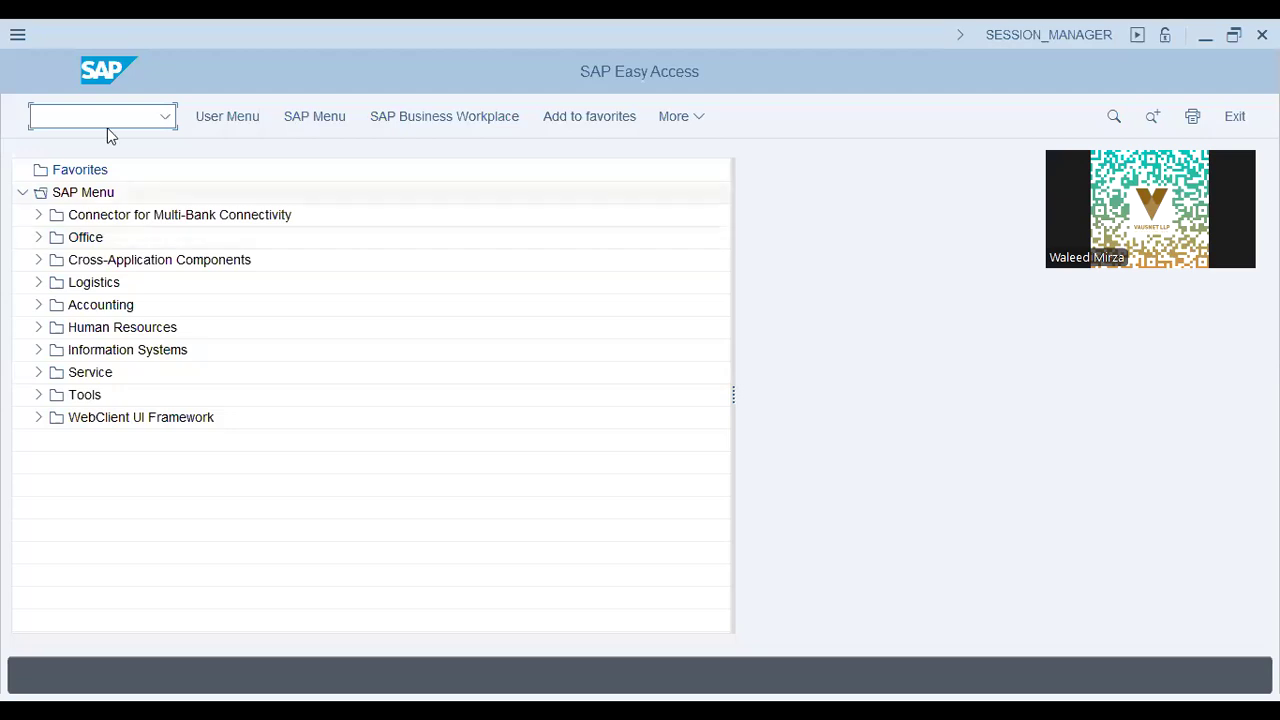
- Open the SAP Customizing Implementation Guide by running transaction spro
left_click(38, 305)
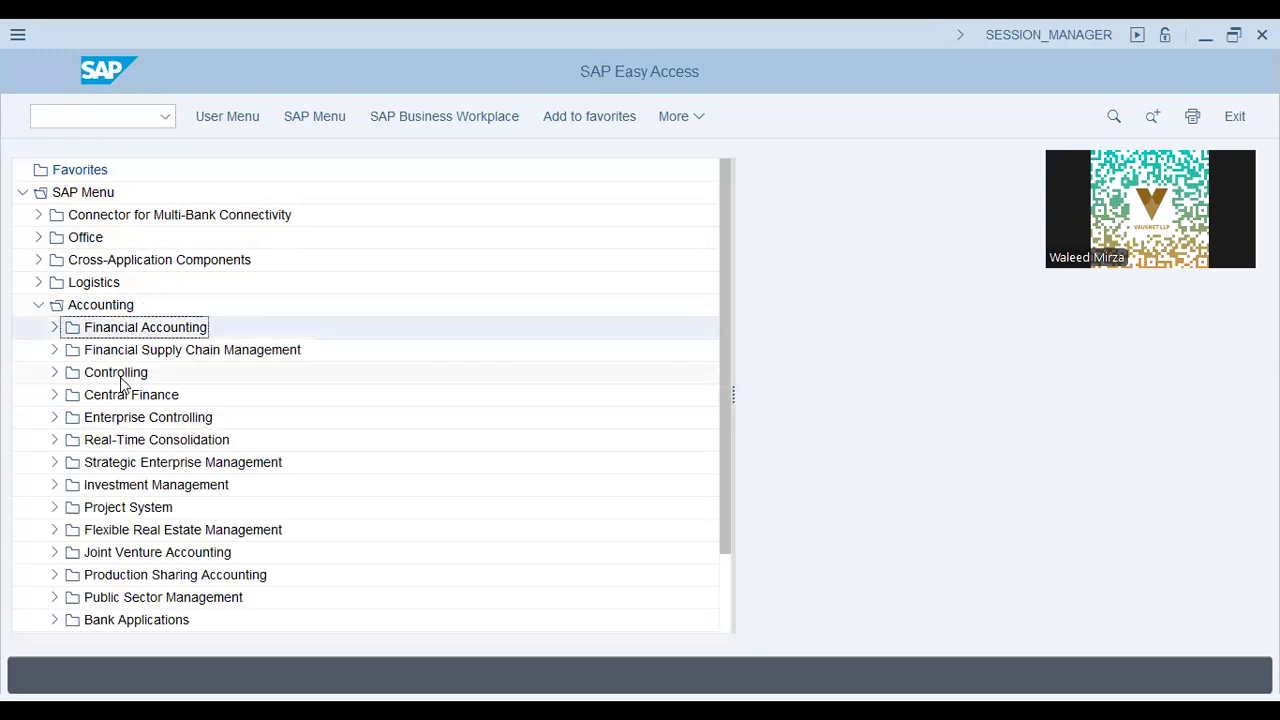
left_click(118, 374)
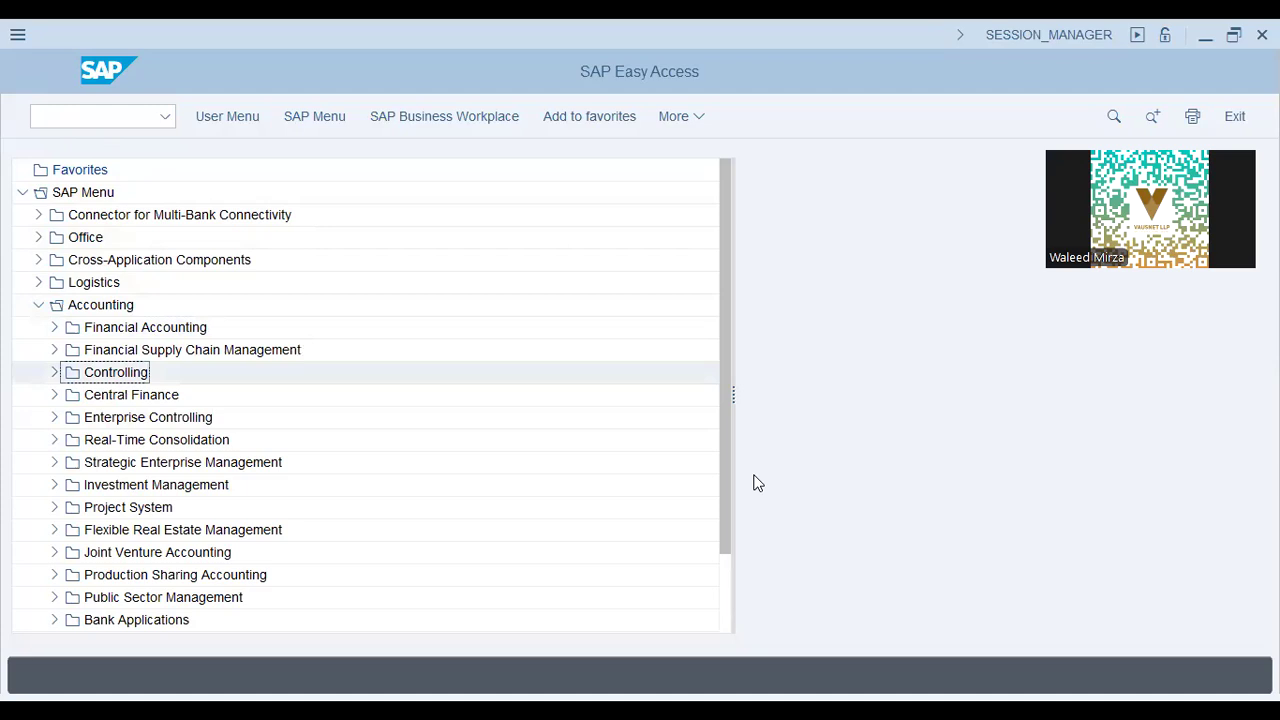
left_click(146, 114)
type("/n spro")
key("BackSpace")
key("BackSpace")
key("BackSpace")
key("BackSpace")
key("BackSpace")
key("BackSpace")
key("BackSpace")
type("spro")
key("Return")
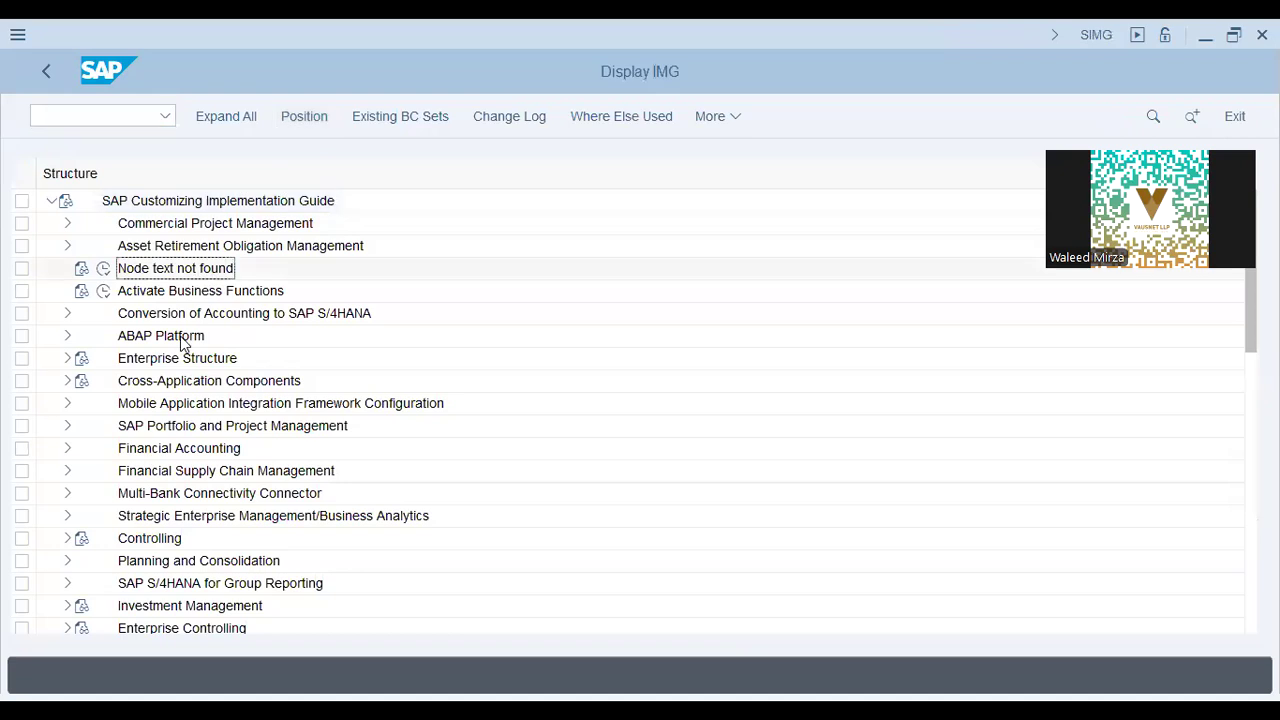
- Expand Enterprise Structure, its Definition node and the Financial Accounting node in the implementation guide
left_click(177, 358)
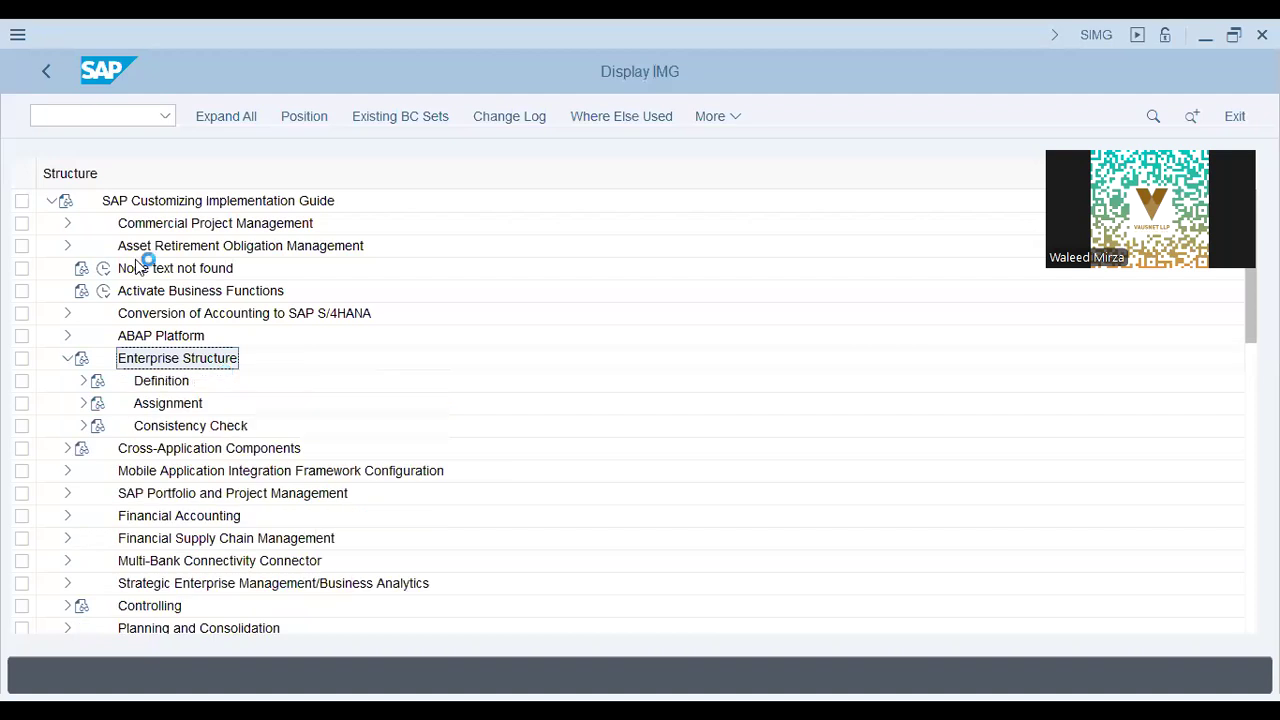
left_click(78, 390)
left_click(82, 381)
left_click(205, 405)
left_click(99, 403)
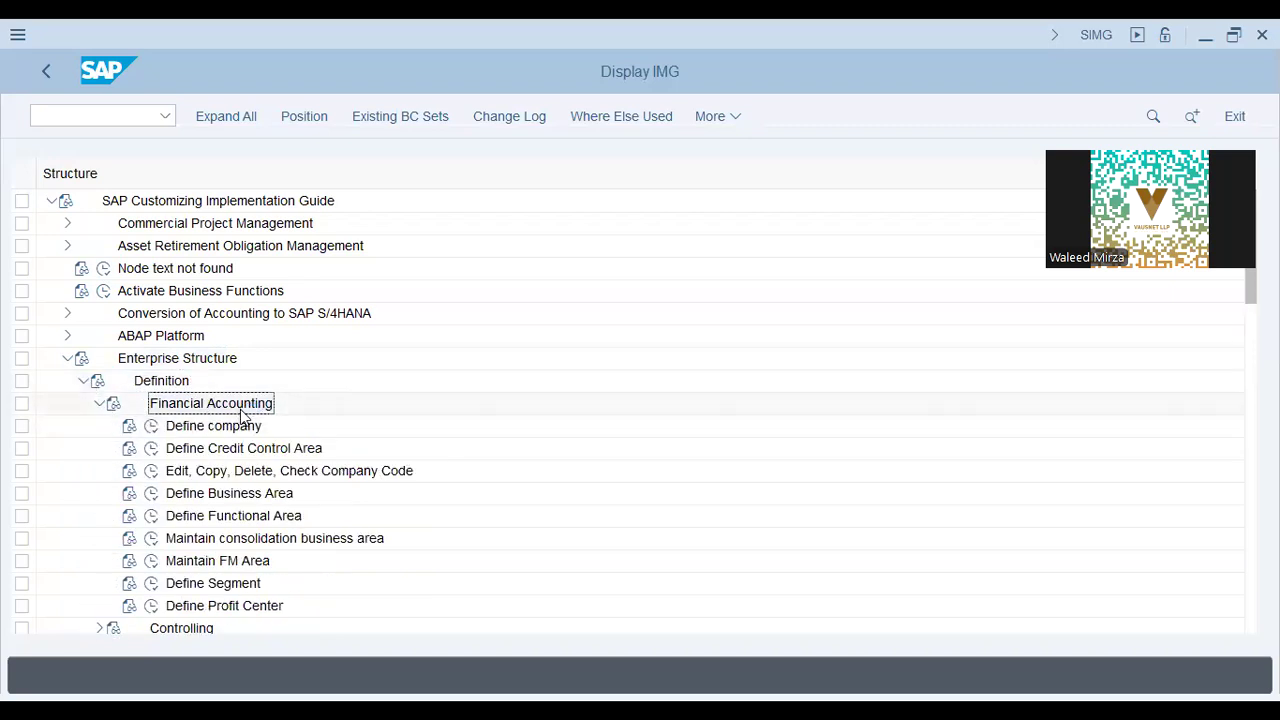
- Try to open the Edit Company Code Data activity for maintaining company codes, and decline displaying the locked data
left_click(283, 452)
left_click(308, 474)
left_click(151, 470)
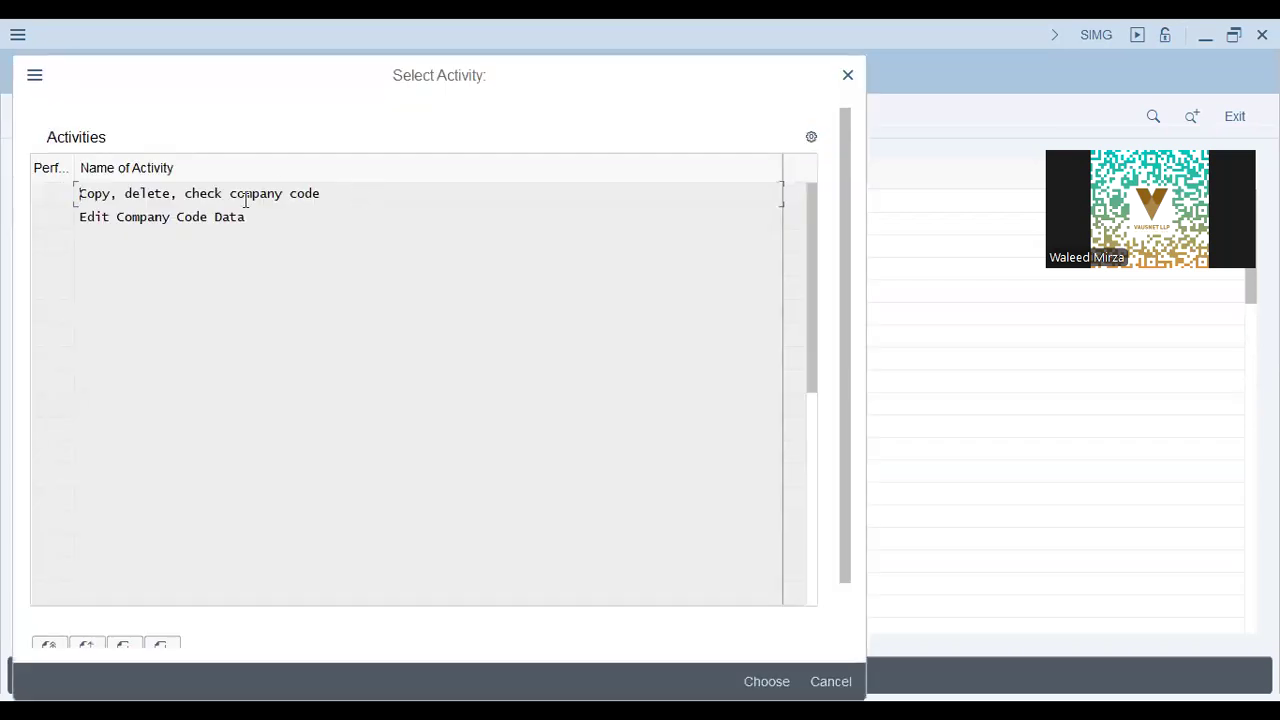
double_click(200, 217)
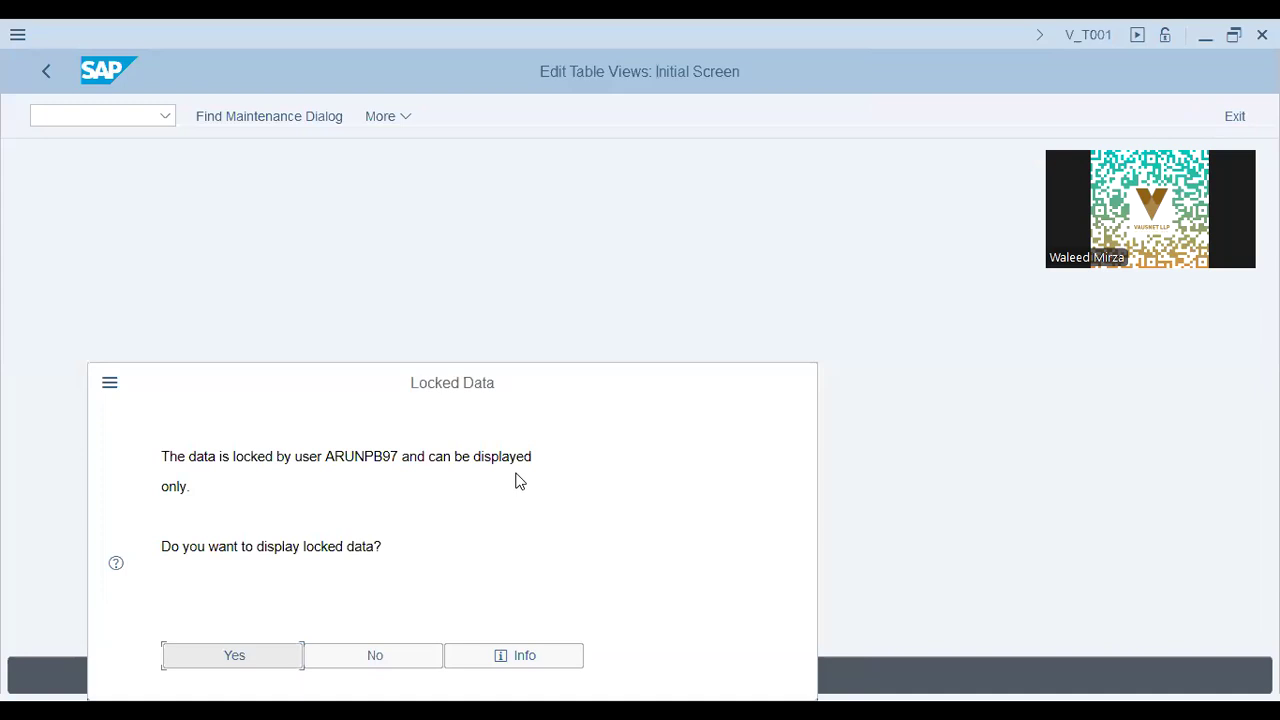
left_click(356, 660)
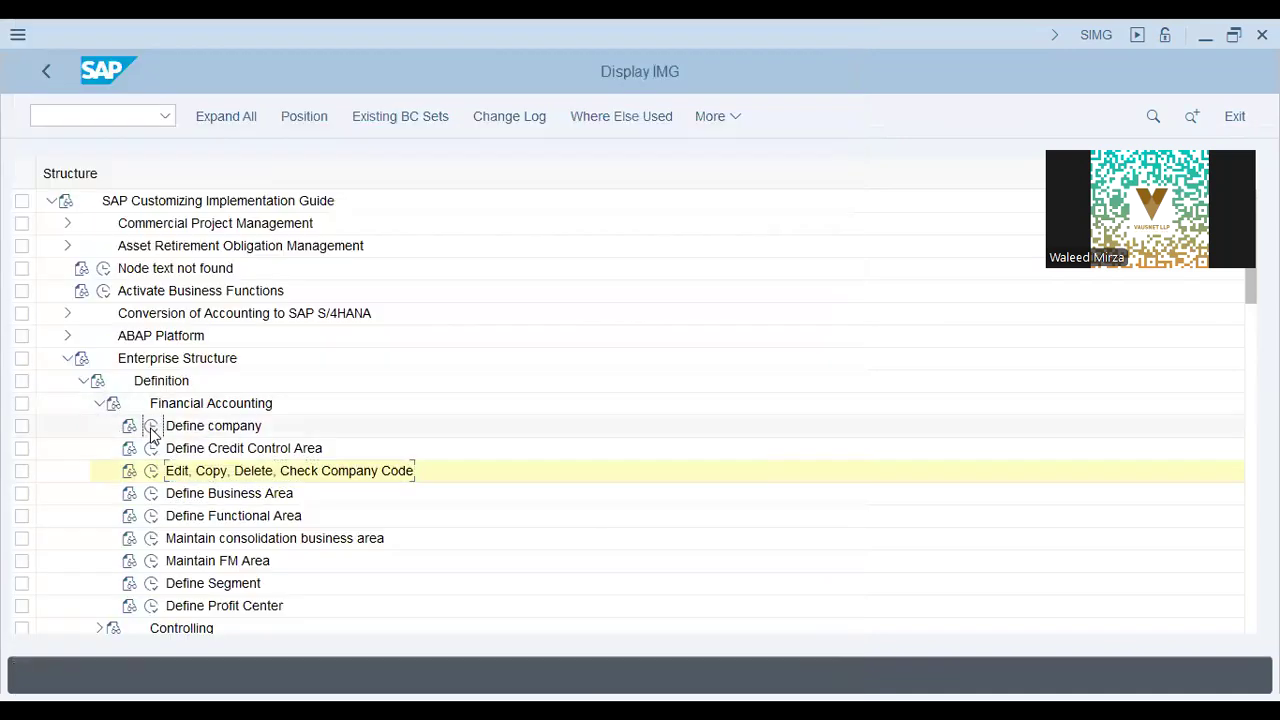
- Open the Define company activity and start a new company entry
left_click(151, 427)
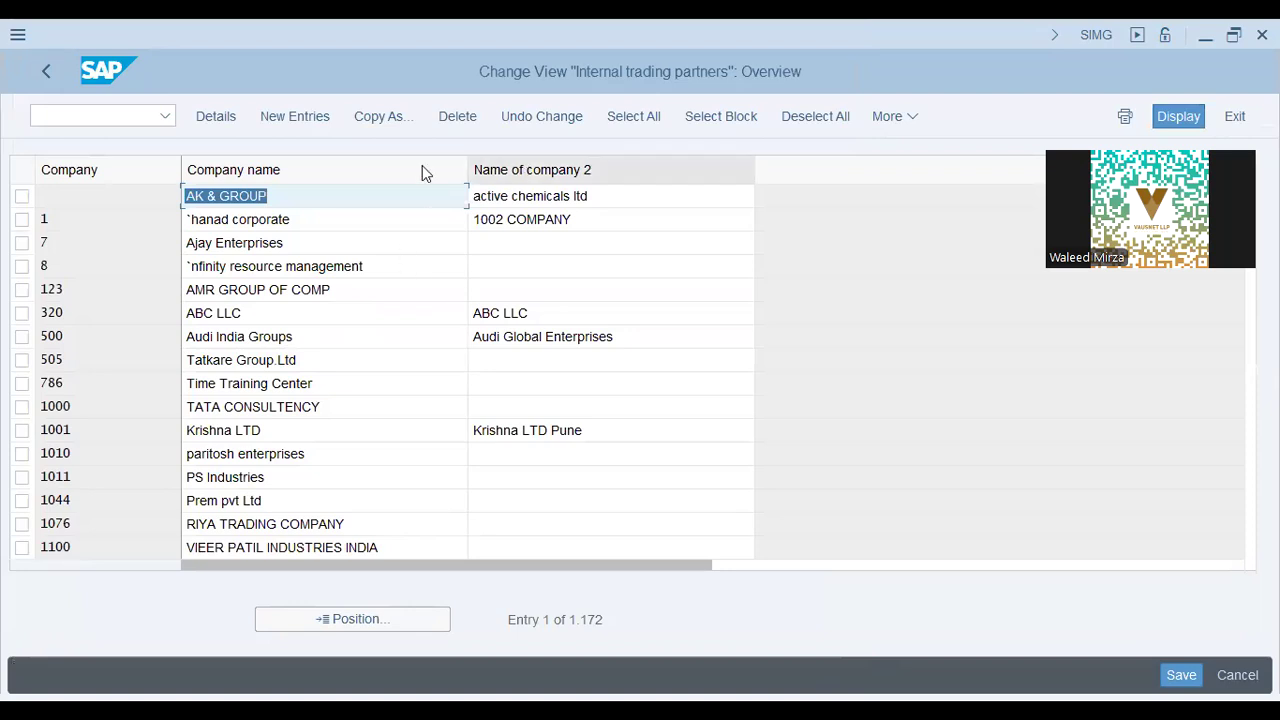
left_click(307, 122)
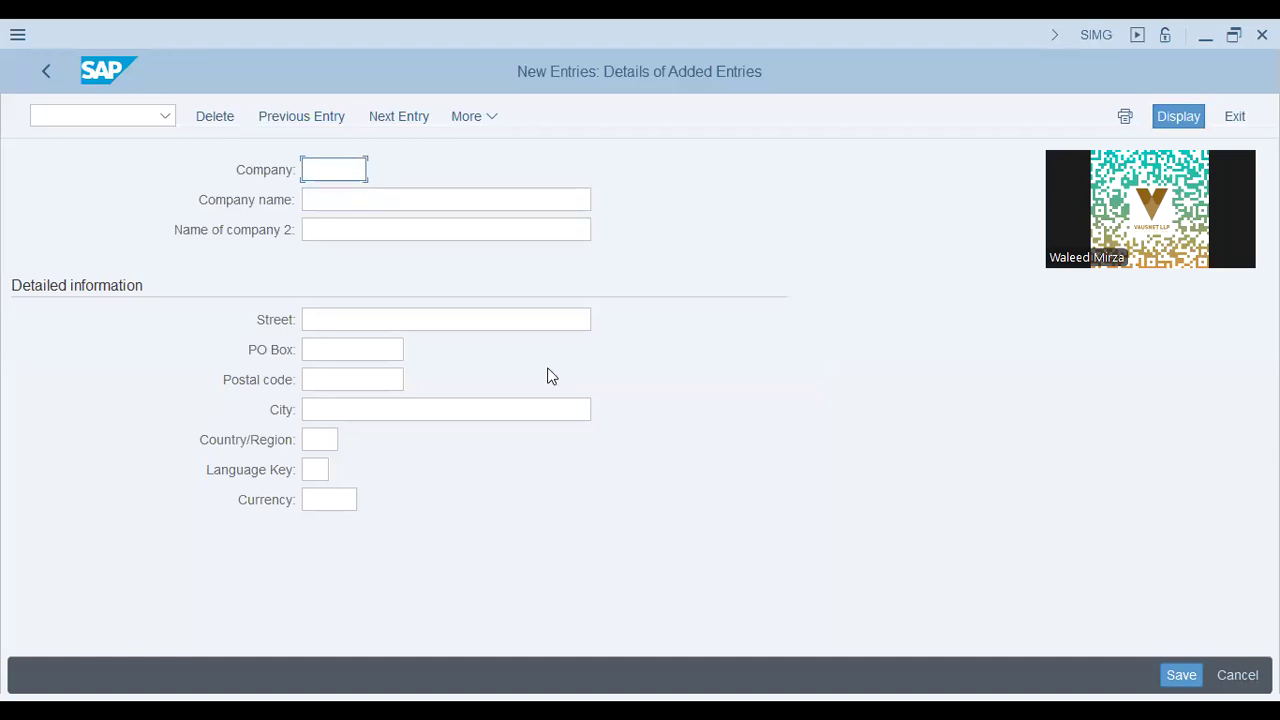
- Enter cap9 as the company and CAP Group CAP9 as both the company name and the second company name
type("cap9")
key("Tab")
key("shift+Tab")
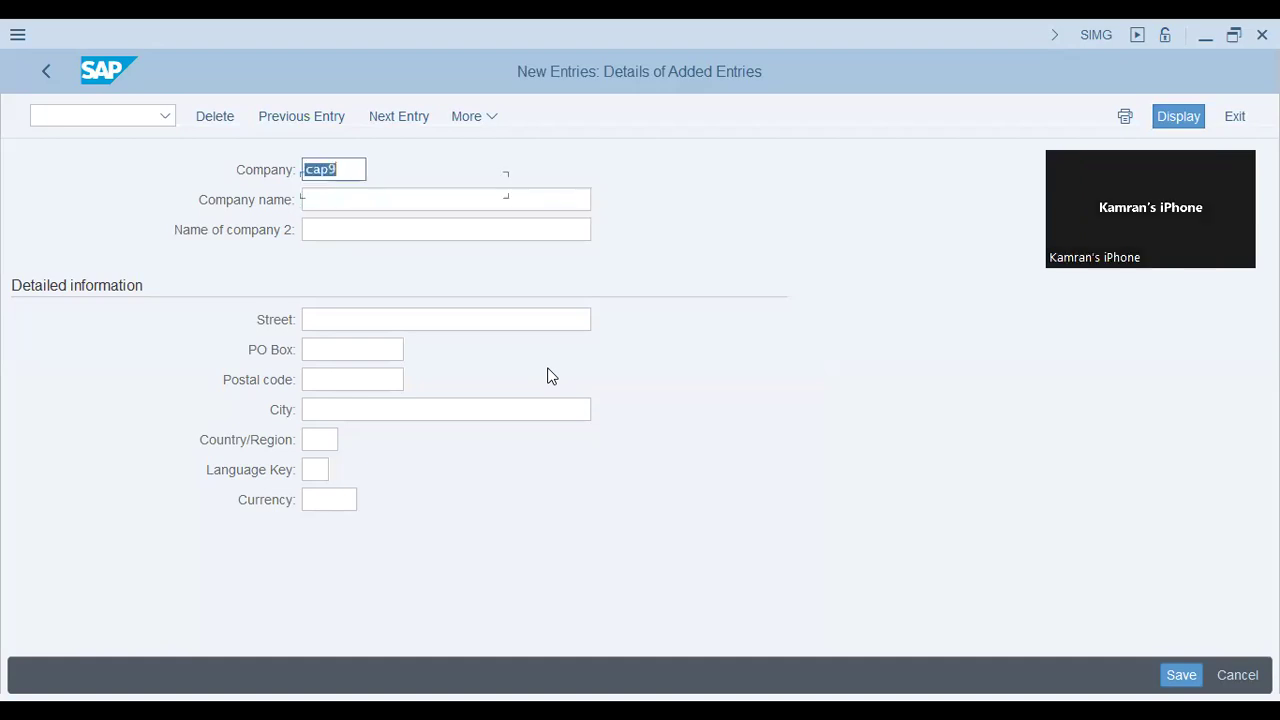
key("Tab")
type("CAP G")
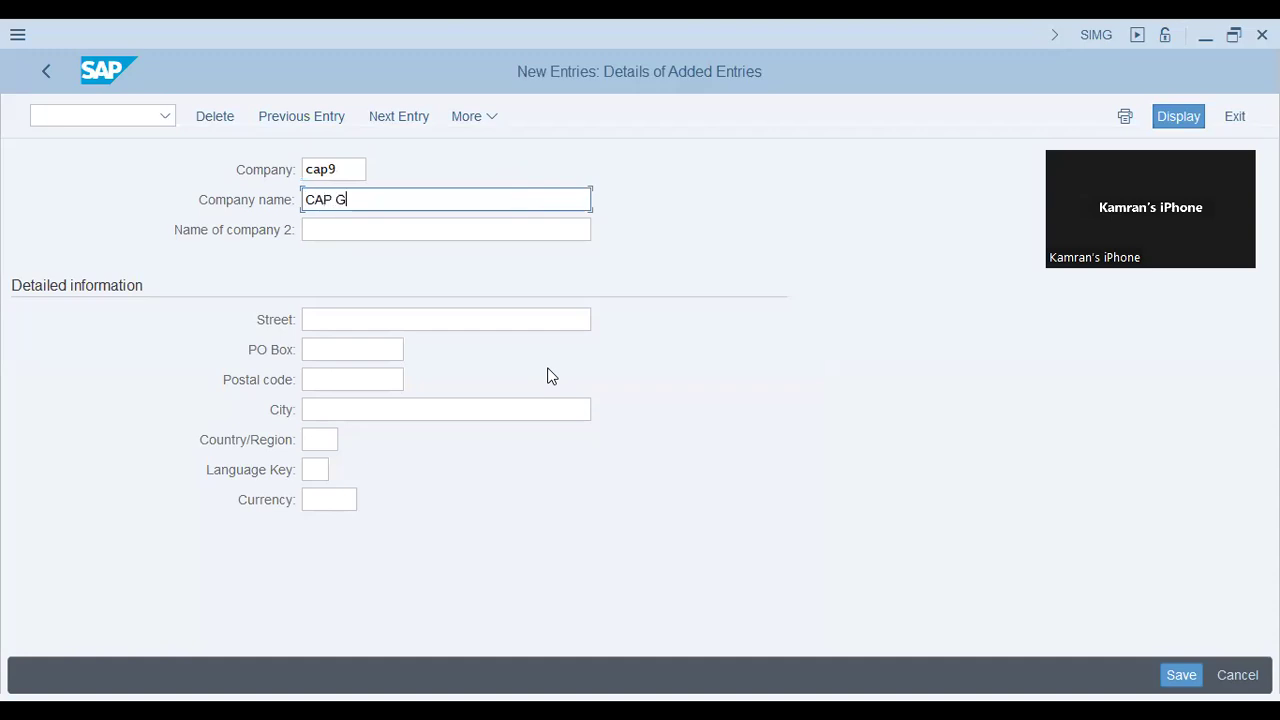
type("roup CAP9")
key("Tab")
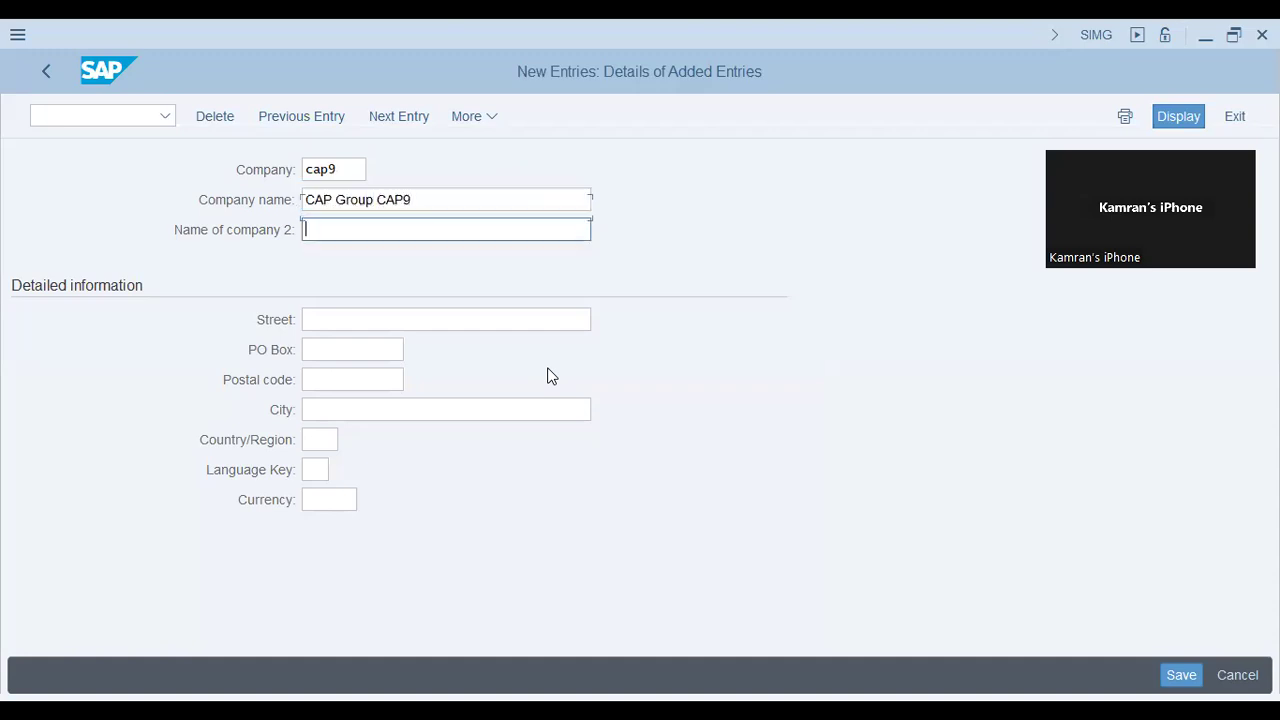
type("CAP Group CAP9")
key("Tab")
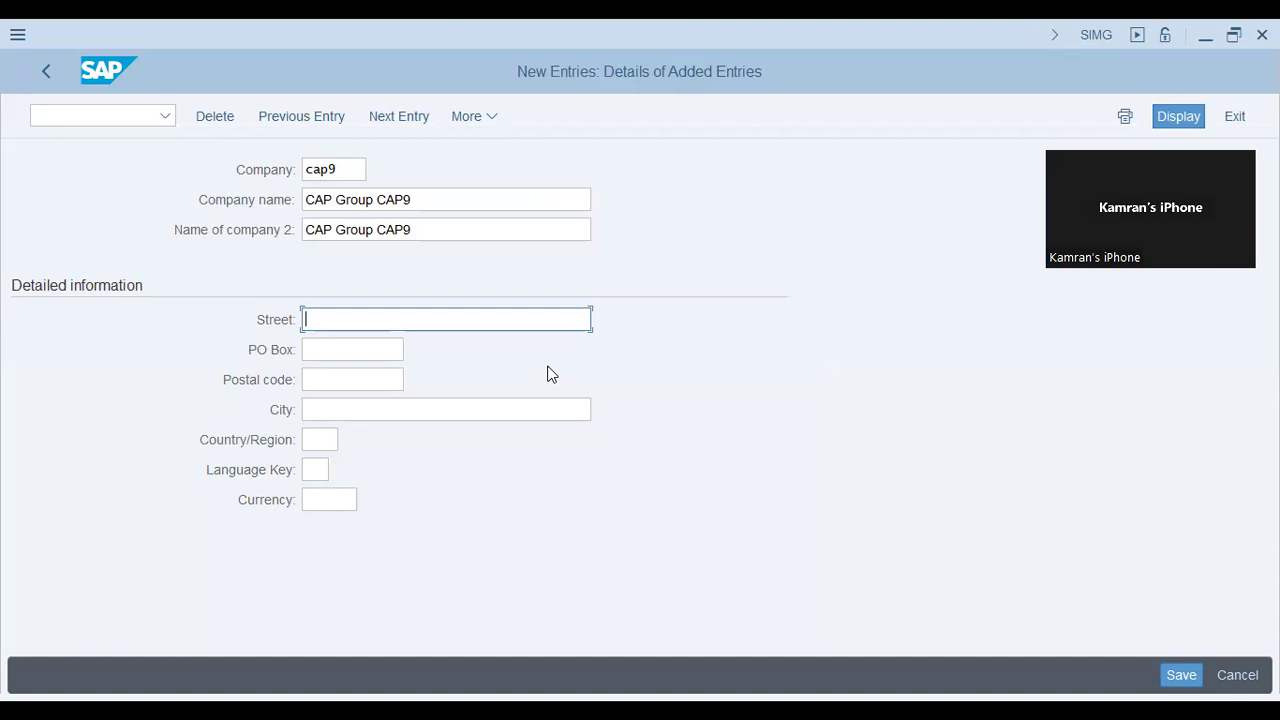
- Fill in the company's street, PO box and postal code, and enter Abu Dhabi as the city
type("A")
key("BackSpace")
type("Al Najda Street")
key("Tab")
type("3")
key("Down")
key("Tab")
key("Tab")
key("shift+Tab")
type("35957")
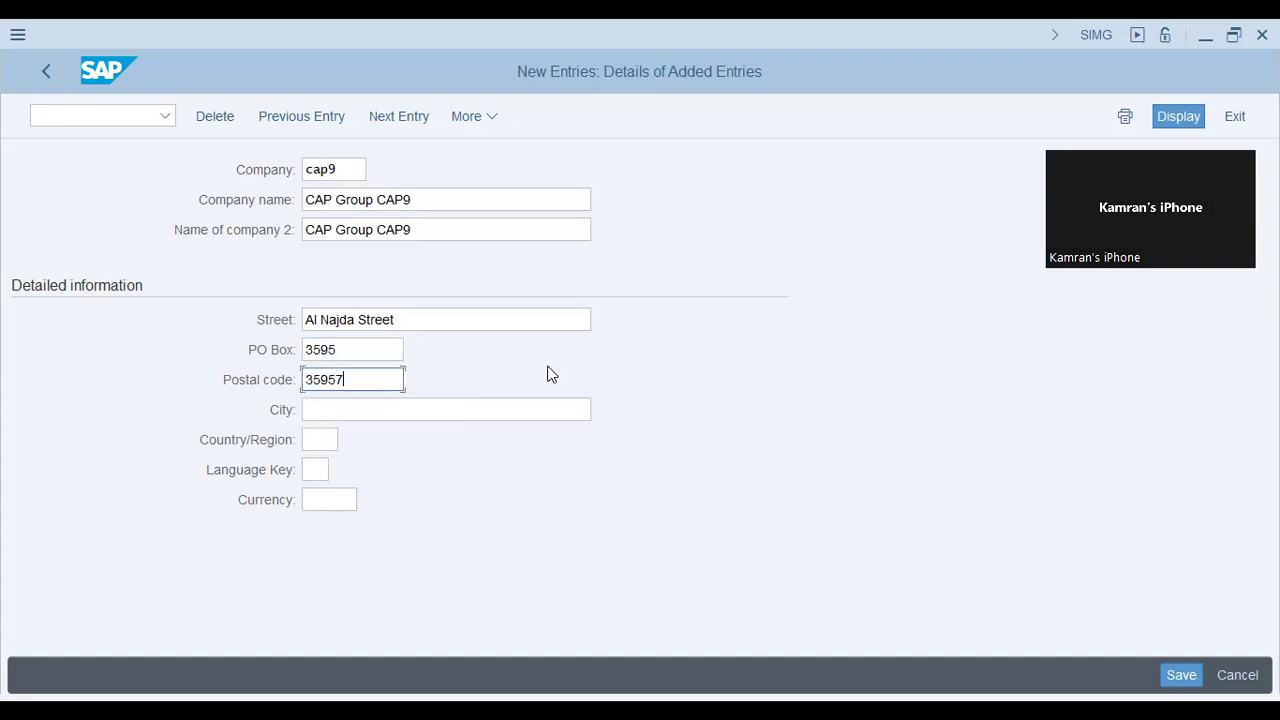
key("BackSpace")
key("Tab")
type("Ab")
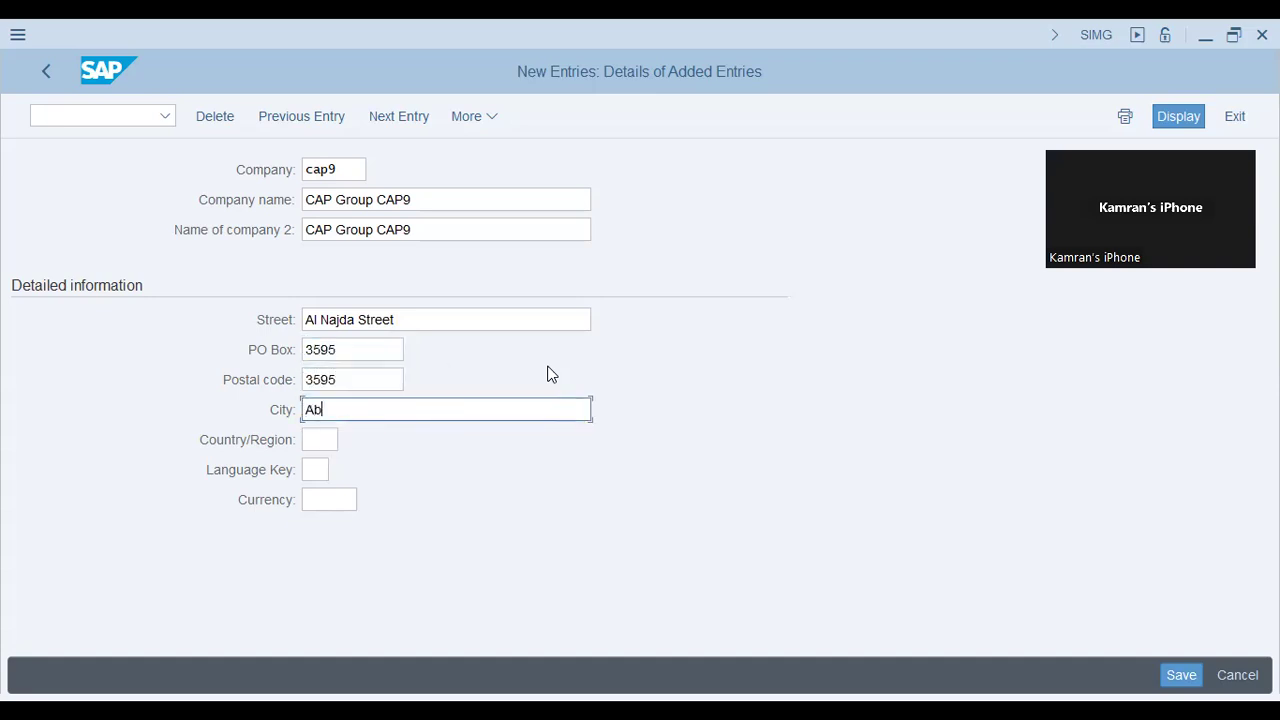
type("u Dhabi")
key("Tab")
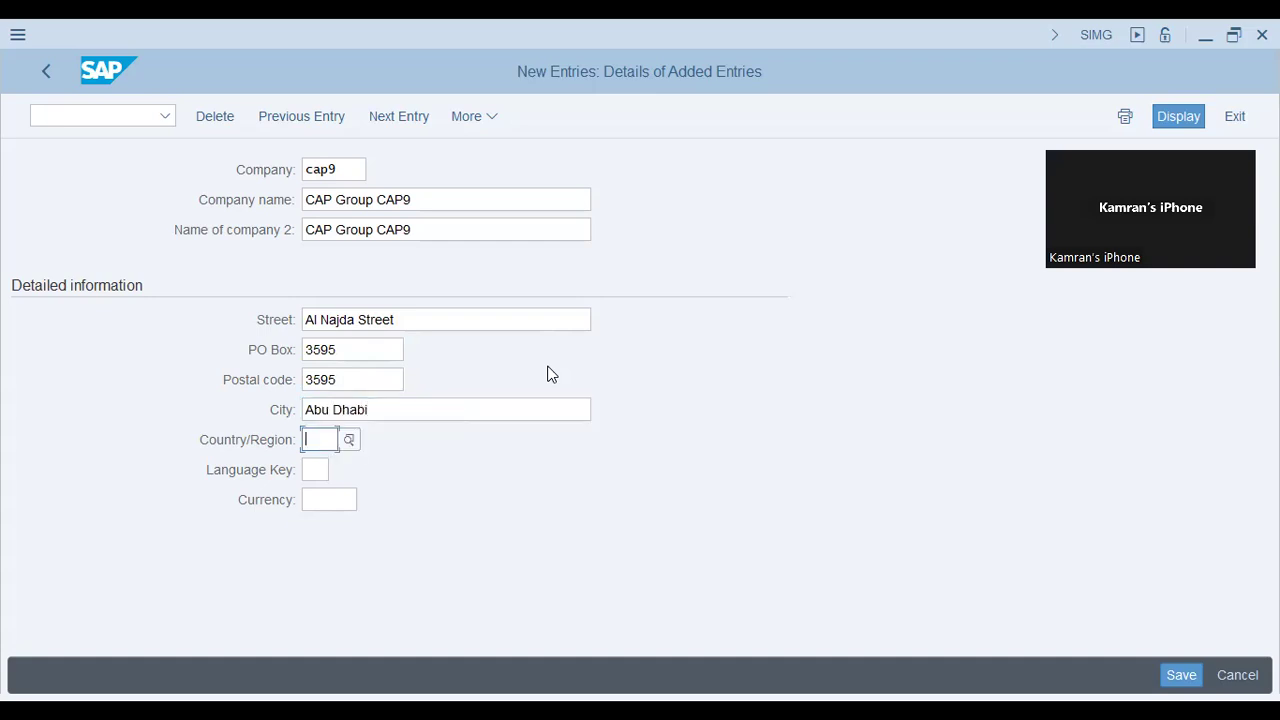
- Set the country/region to ae, the language key to en and the currency to USD
type("ae")
key("Tab")
type("en")
key("Tab")
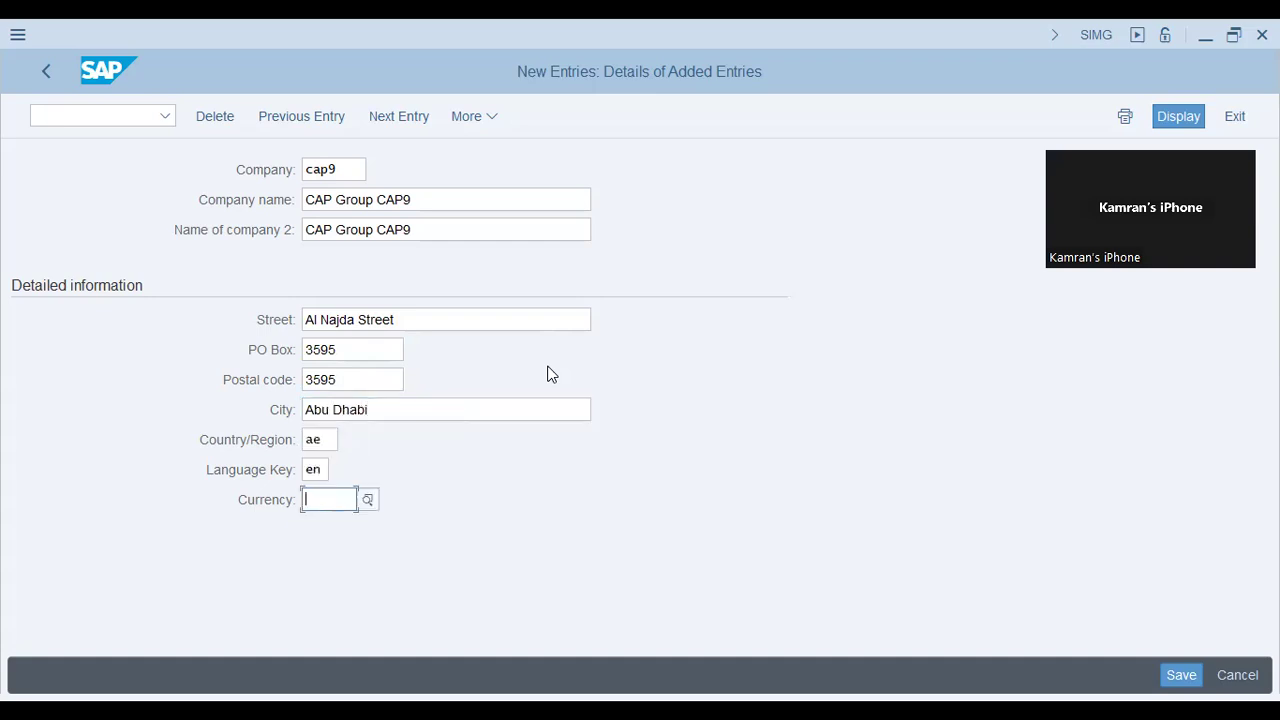
type("aed")
key("Tab")
left_click_drag(340, 498, 2, 541)
type("USD")
- Replace the company's street with a different street name and change the city to Vancouver
left_click(362, 168)
left_click_drag(461, 330, 9, 329)
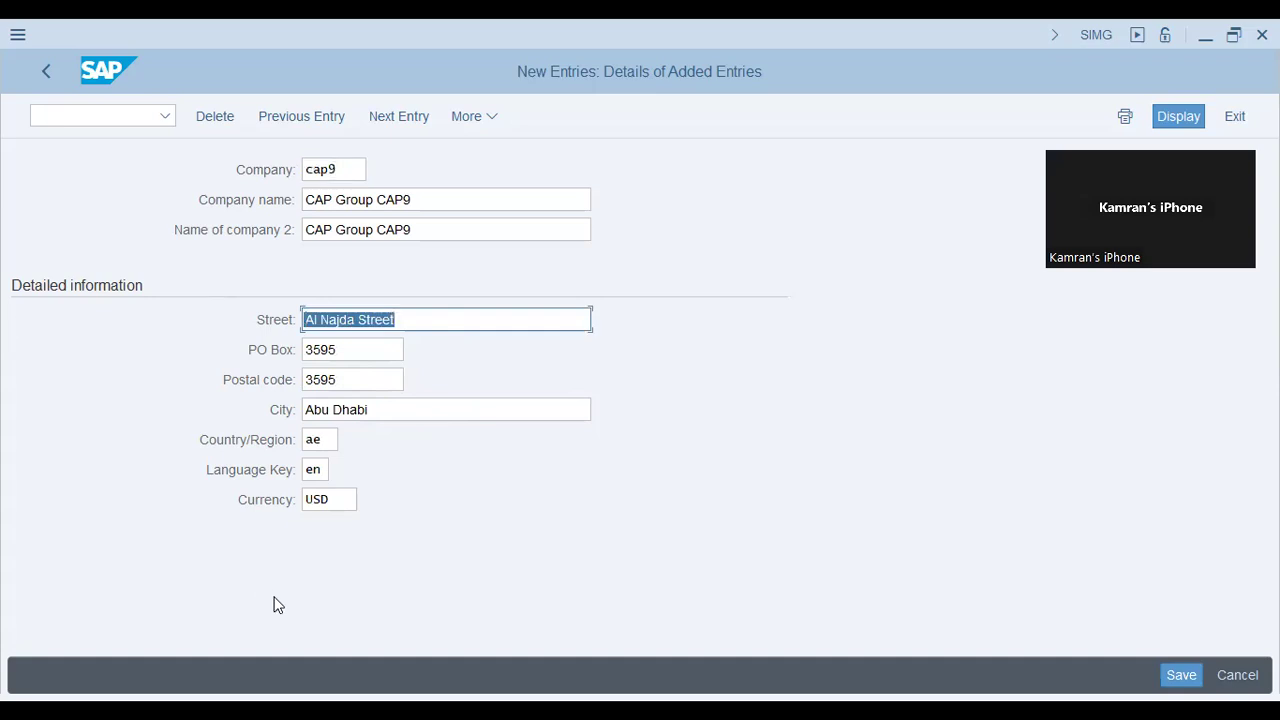
type("man")
key("BackSpace")
key("BackSpace")
key("BackSpace")
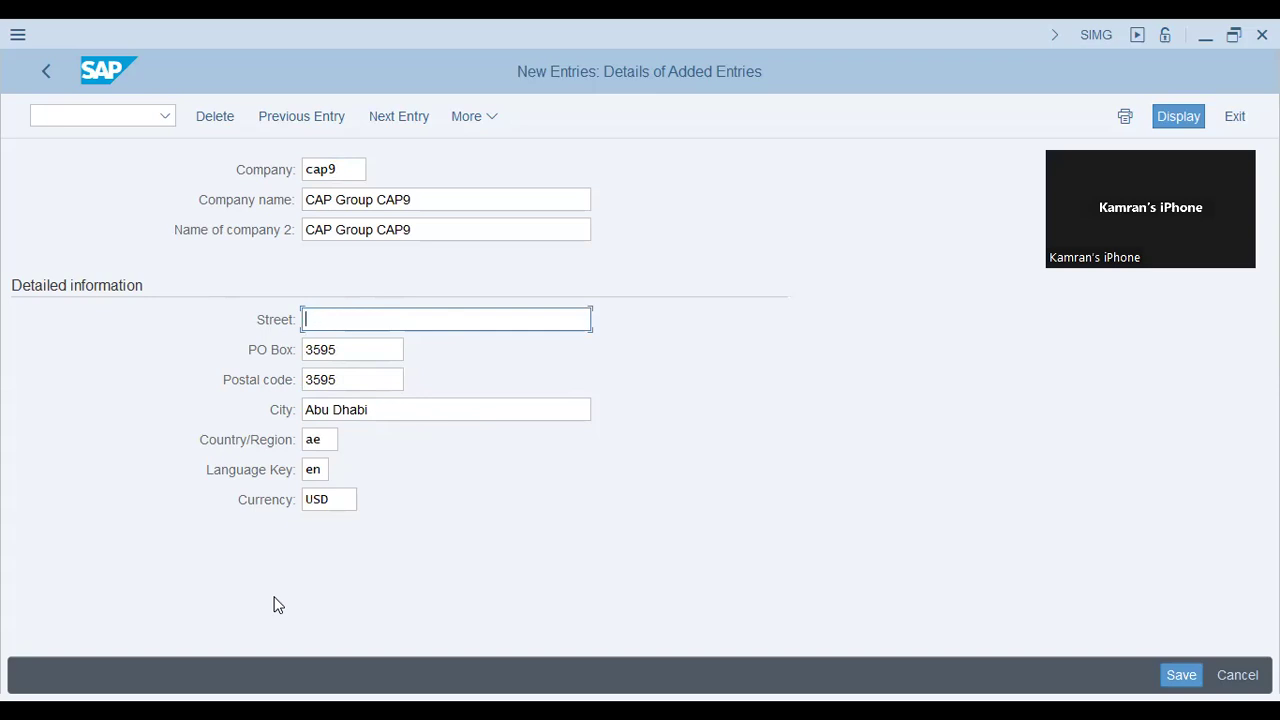
type("Main Boulevard")
key("Tab")
key("Tab")
key("Tab")
type("San Fran")
key("BackSpace")
key("BackSpace")
key("BackSpace")
key("BackSpace")
key("BackSpace")
key("BackSpace")
key("BackSpace")
key("BackSpace")
type("Vancouver")
key("Tab")
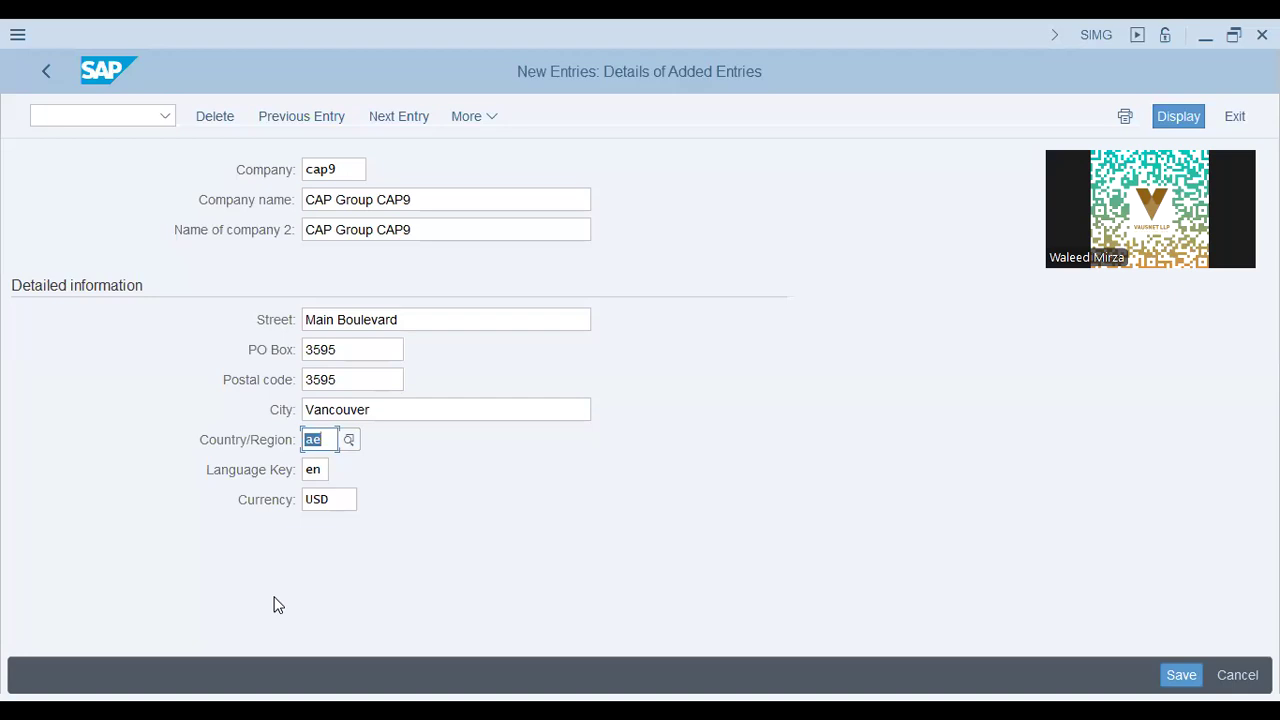
- Set the country/region to ca and the currency to cad, and submit the entry for validation
type("ca")
key("Tab")
key("Tab")
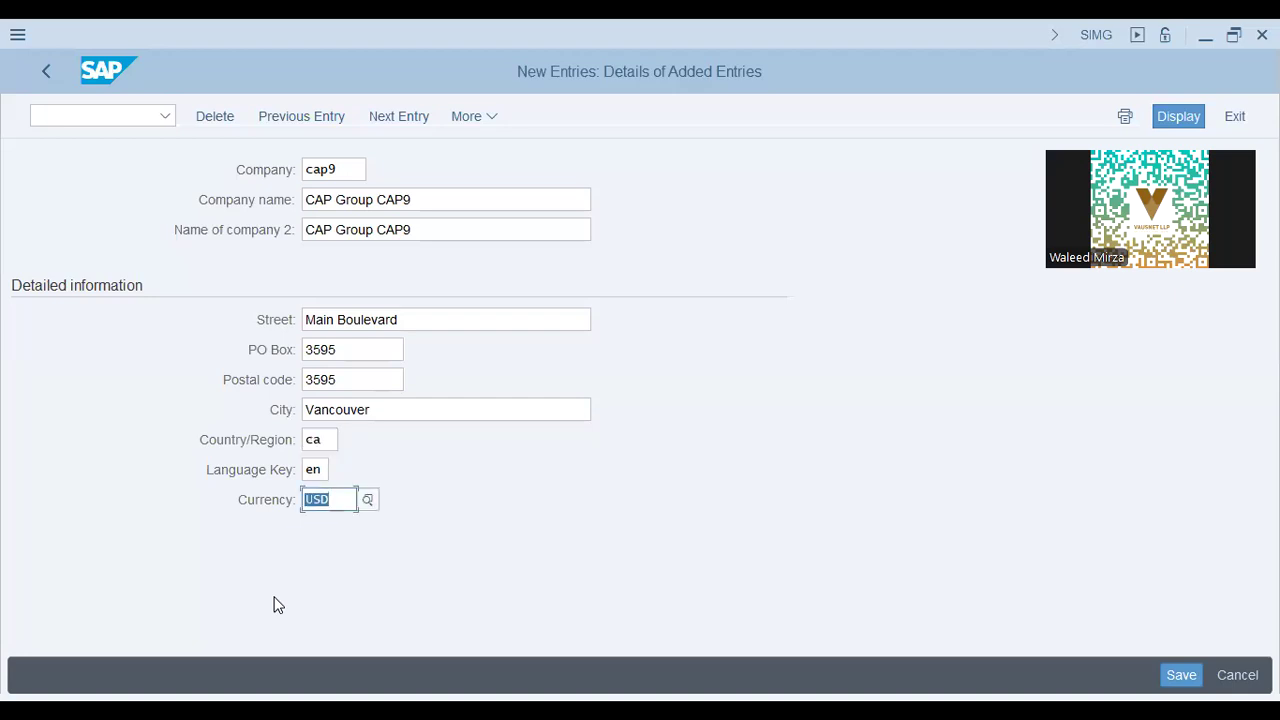
type("cad")
key("Return")
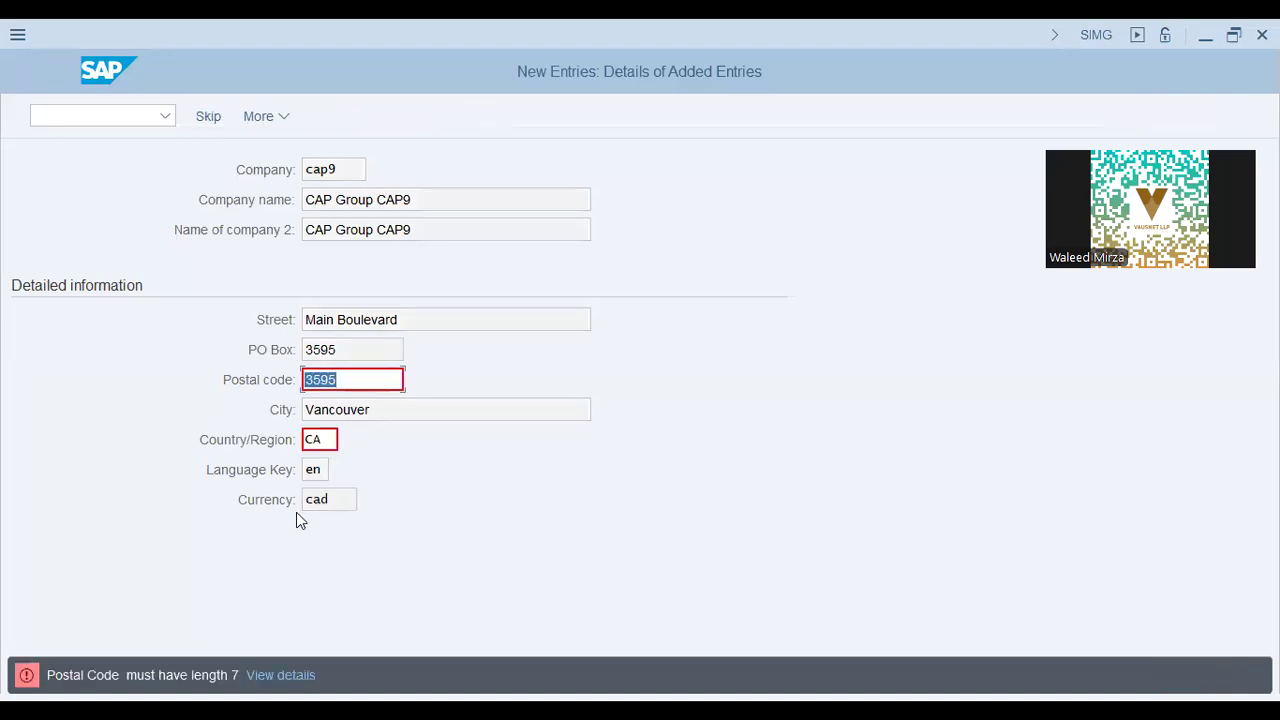
- Extend the postal code with three more digits and submit the entry again
left_click(358, 376)
type("333")
key("Return")
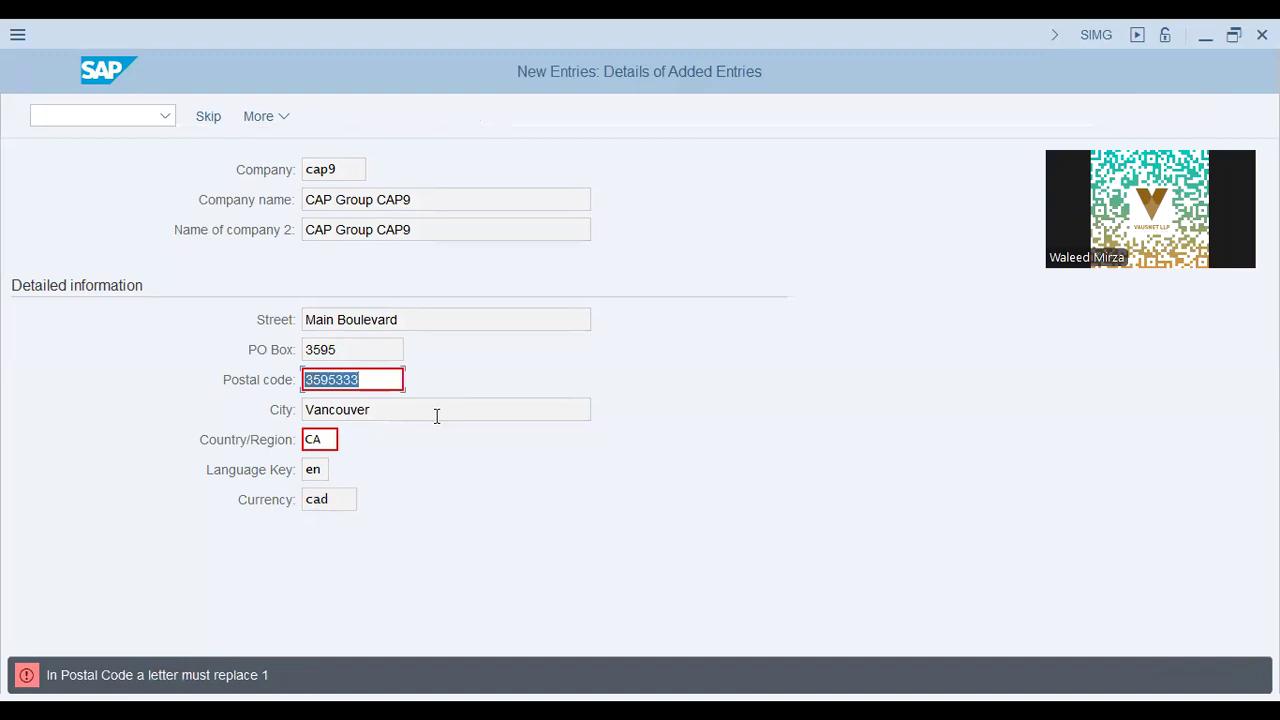
- Replace the last digit of the postal code with the letter Z
key("Left")
key("Left")
key("Left")
key("Left")
key("Left")
key("Left")
key("shift+Left")
key("Right")
key("Right")
key("Right")
key("Right")
key("Right")
key("Right")
key("Right")
key("shift+Left")
type("Z")
- Replace the whole postal code with one starting with the letter A followed by digits, and submit the entry
key("shift+Home")
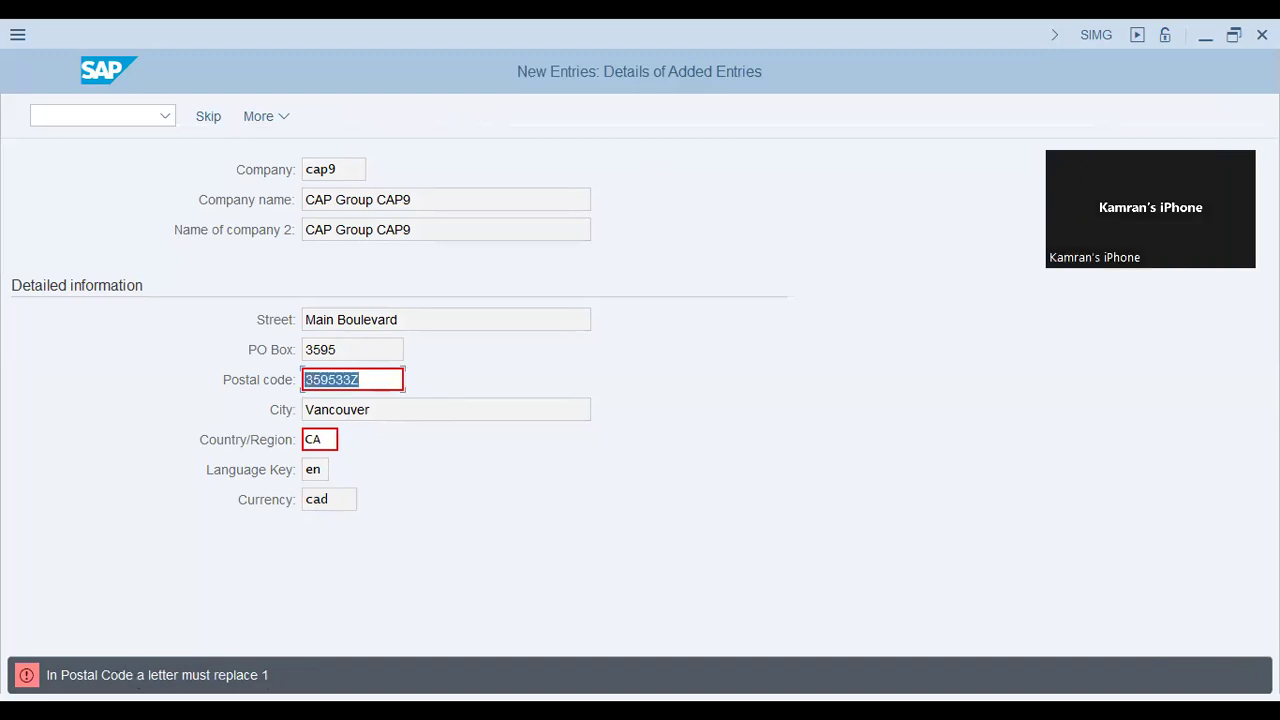
key("BackSpace")
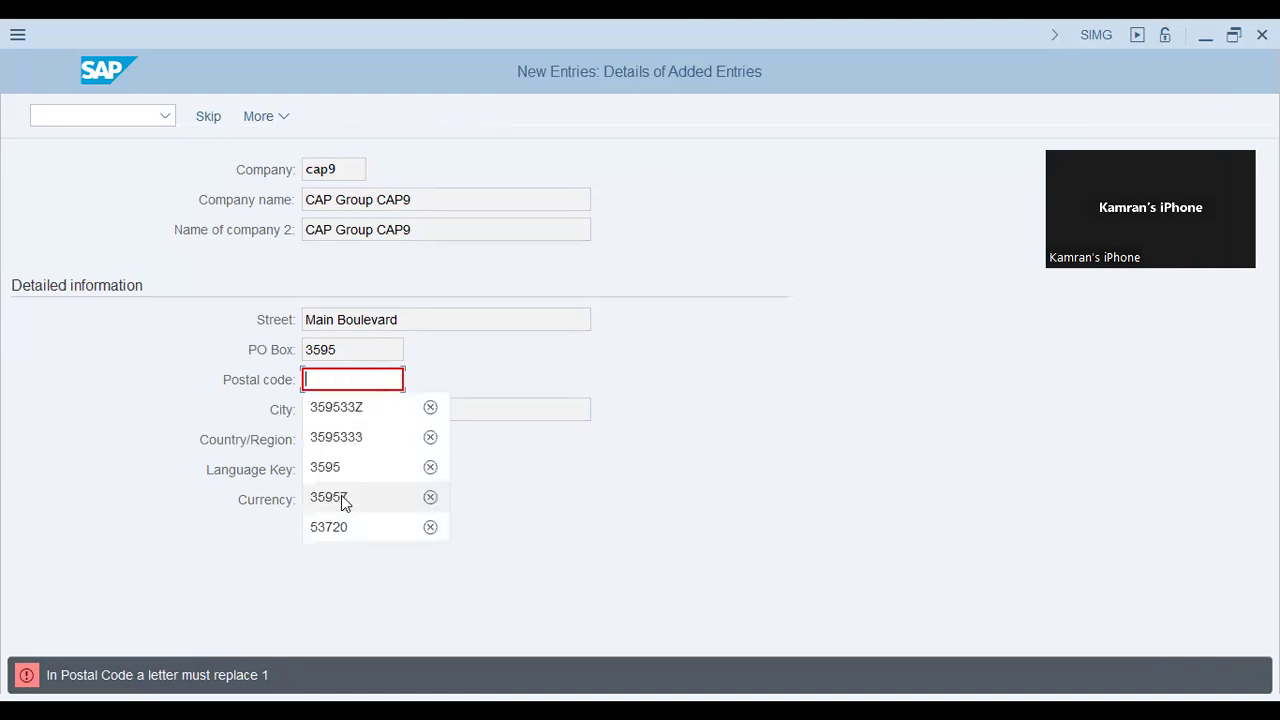
type("A")
key("BackSpace")
type("A37")
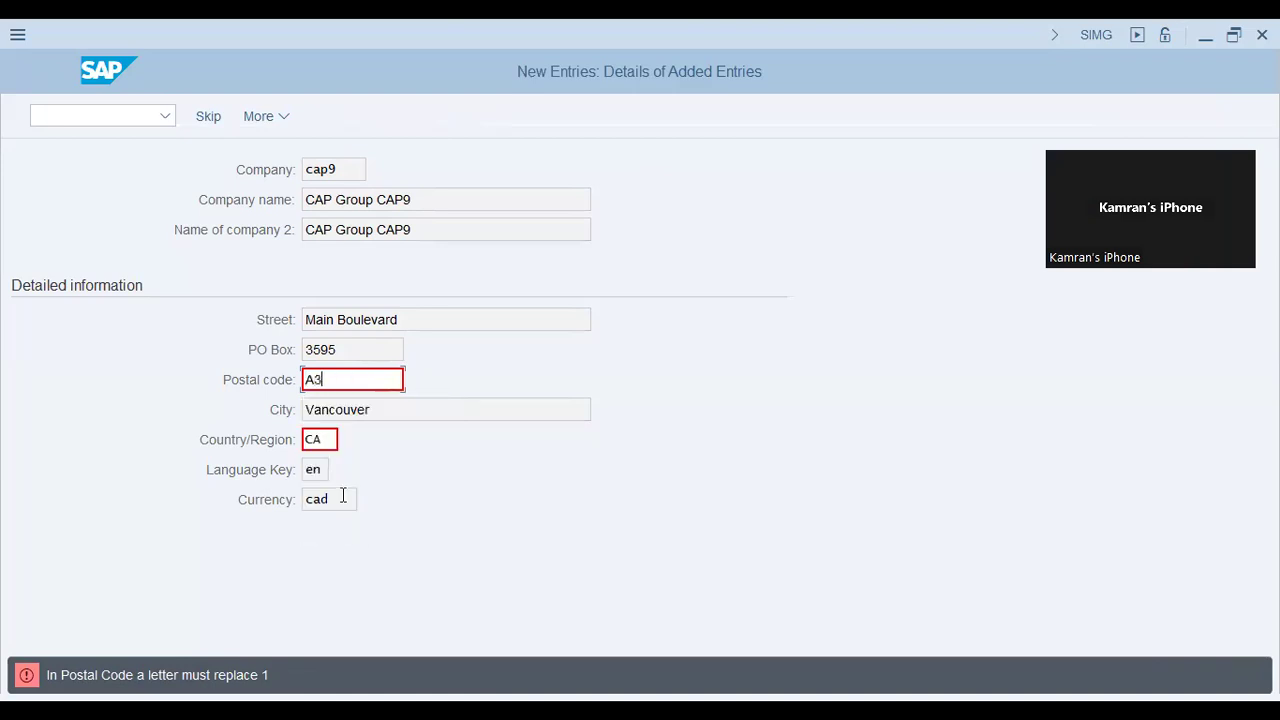
key("BackSpace")
type("5")
type("95")
key("BackSpace")
type("45")
key("BackSpace")
key("BackSpace")
key("BackSpace")
type("49544")
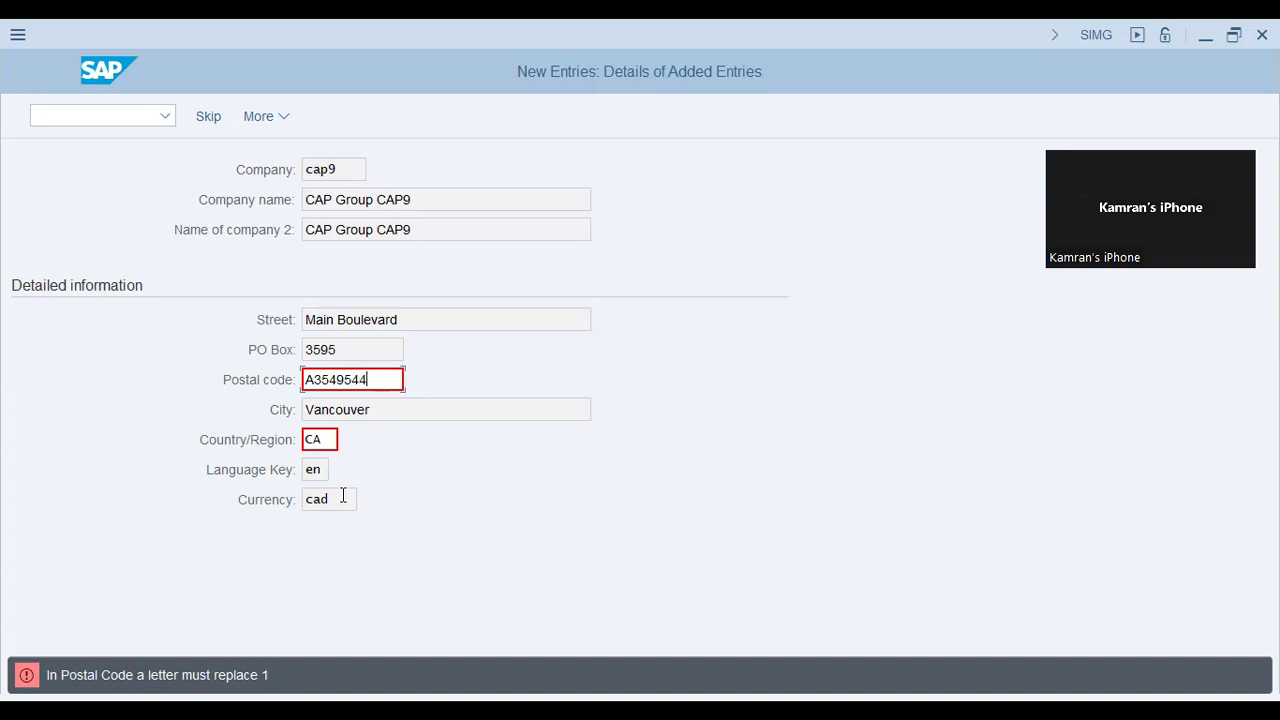
key("BackSpace")
key("BackSpace")
type("333")
key("Return")
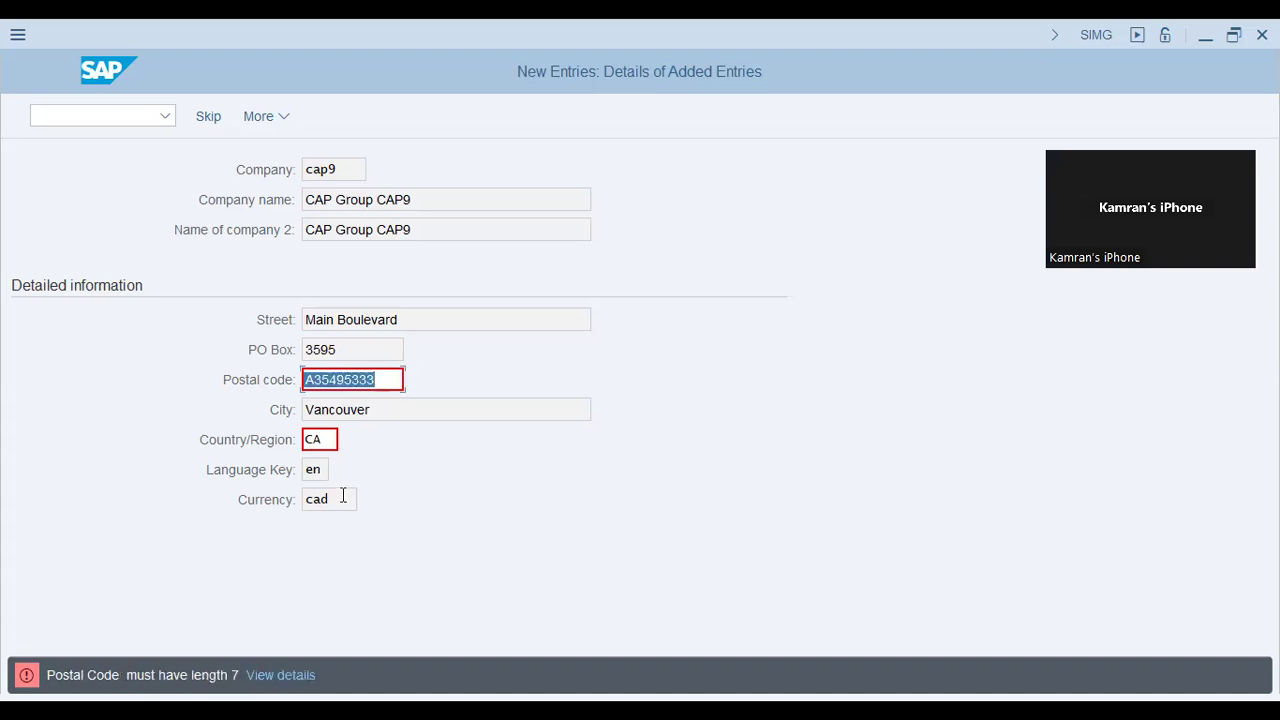
- Shorten the postal code by one character, submit the entry, and discard the whole new company entry
key("End")
key("BackSpace")
key("Return")
key("Escape")
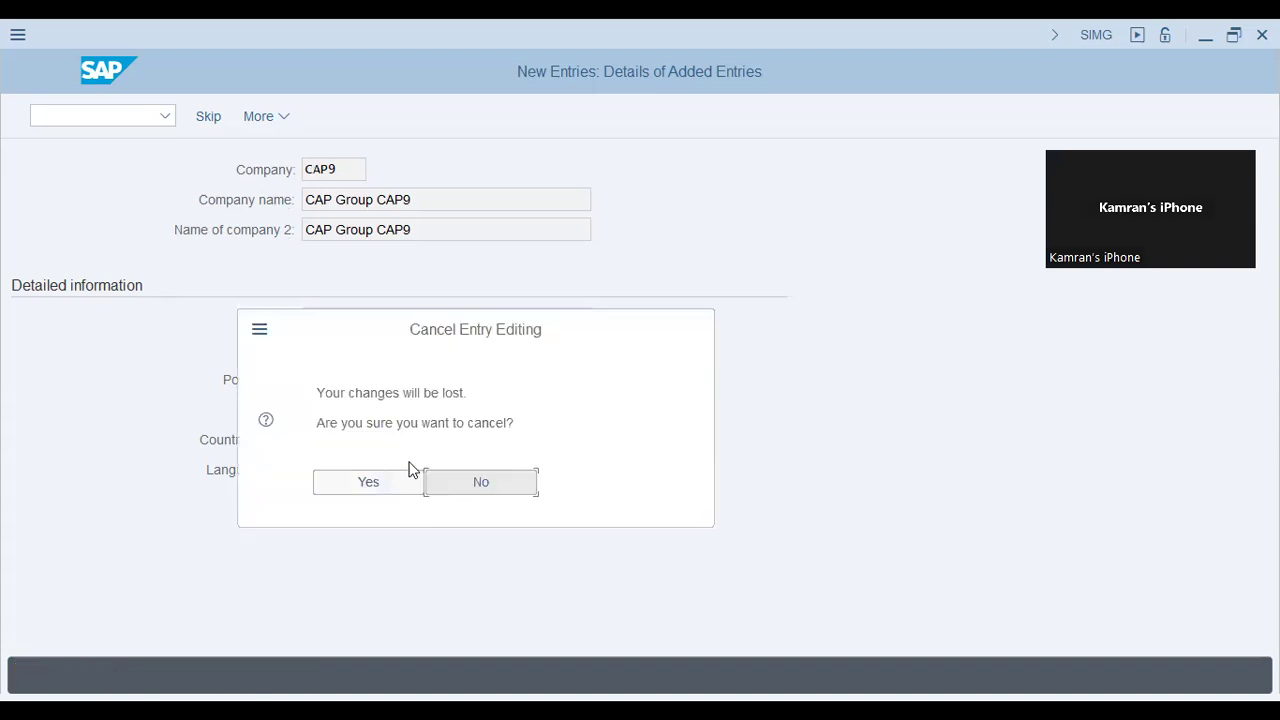
left_click(334, 478)
- Start another new company entry with company CAP9 and CAP Group CAP9 as both company names
left_click(294, 116)
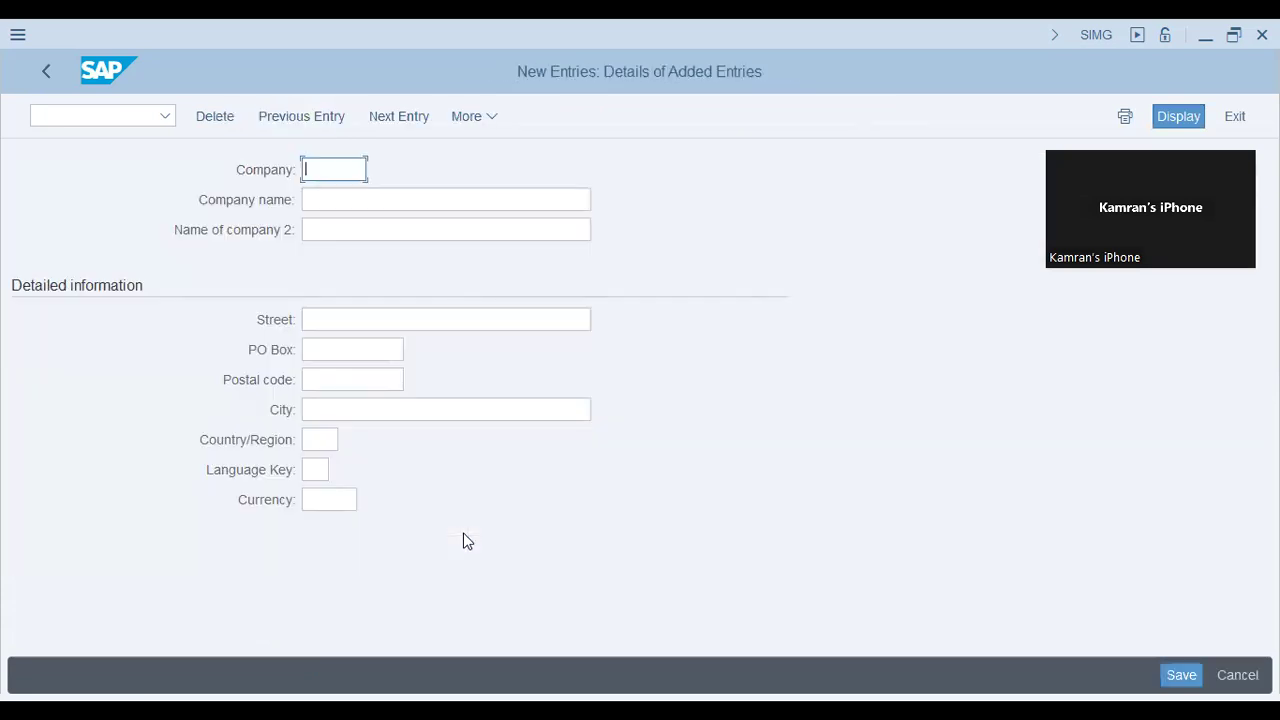
type("CAP9")
key("Tab")
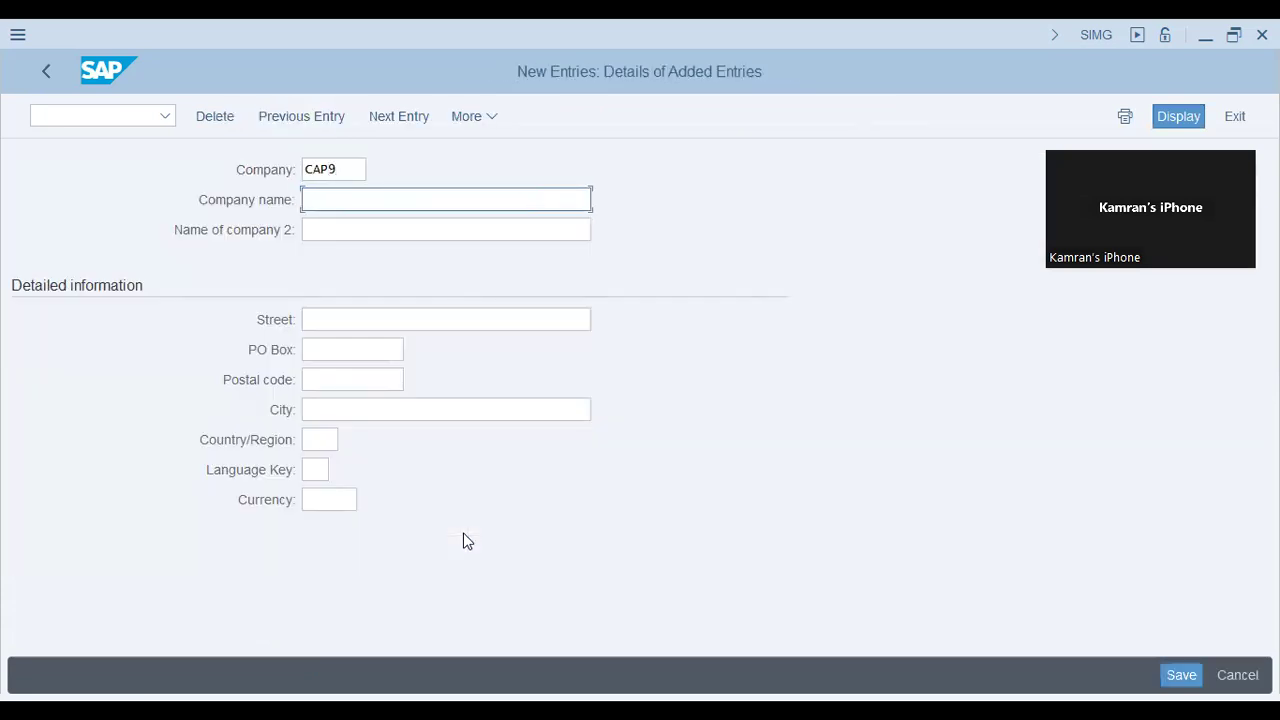
type("c")
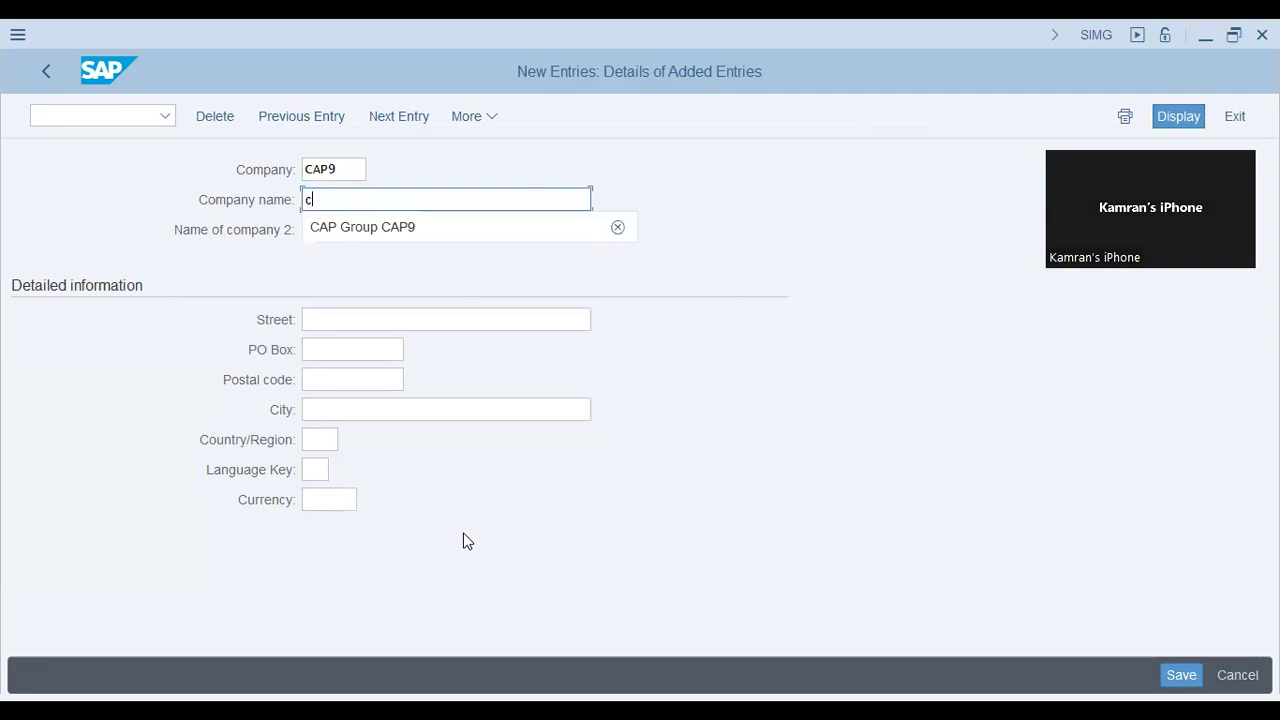
key("Down")
key("Tab")
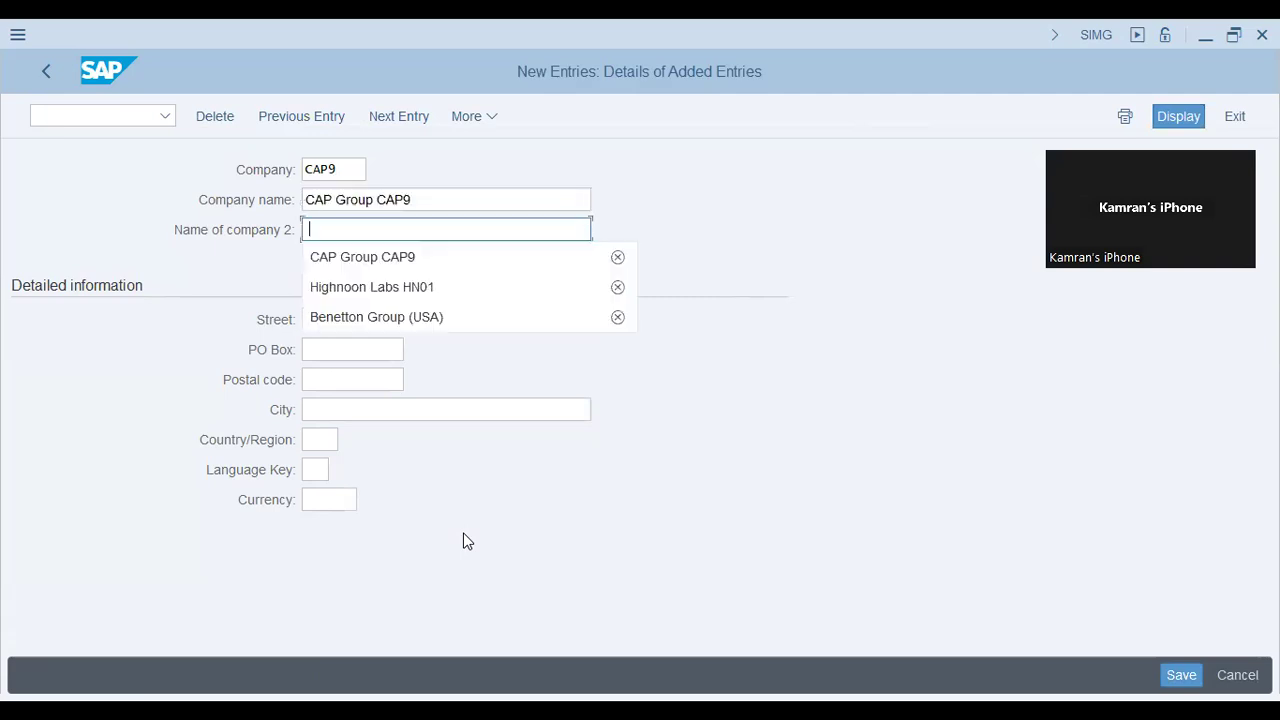
key("Down")
key("Tab")
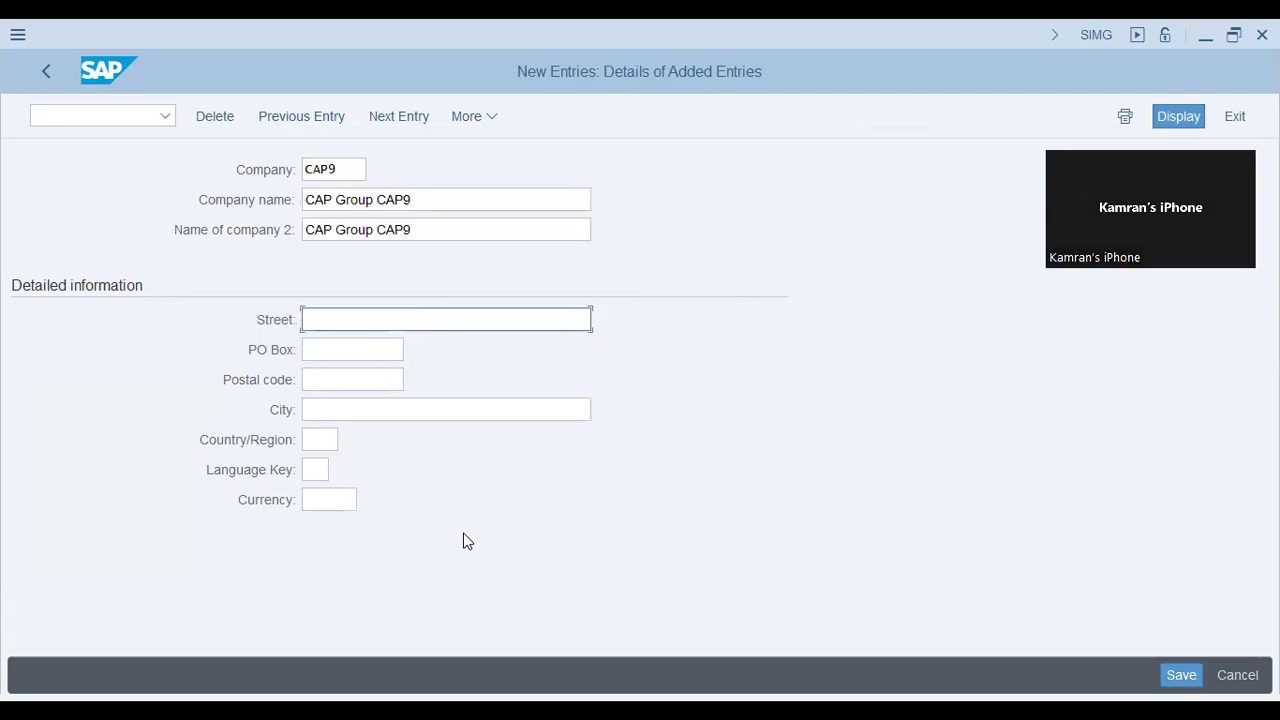
- Fill in the street and PO Box of company CAP9
type("m")
key("Down")
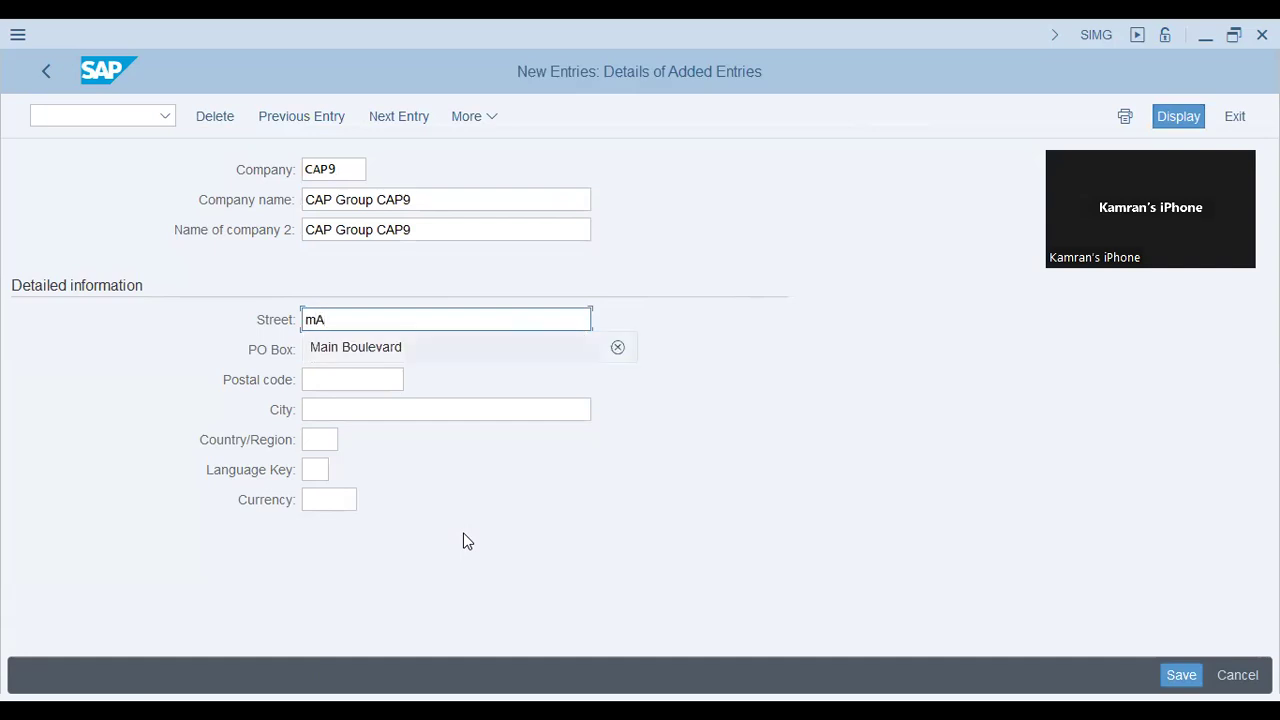
key("Tab")
type("3595")
key("Tab")
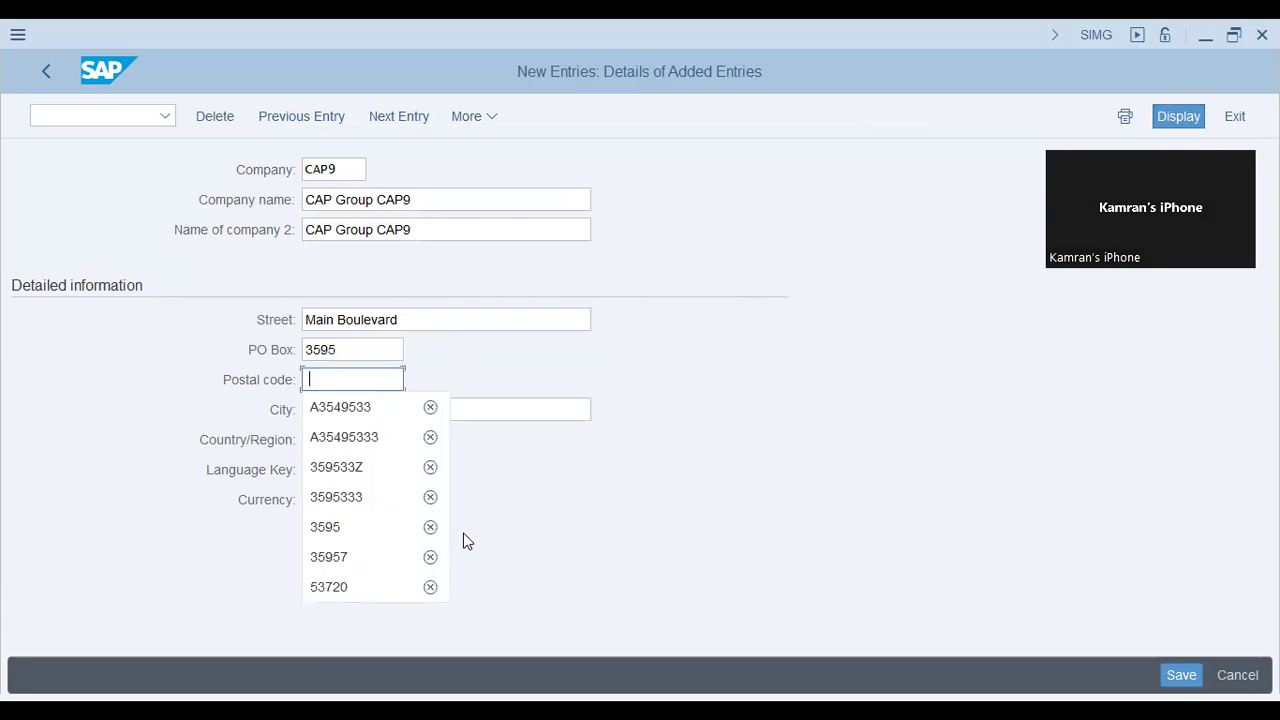
- Enter the same four digits as the PO Box for the postal code, and set the city to San Francisco
key("Down")
key("Down")
key("Down")
key("Down")
key("Down")
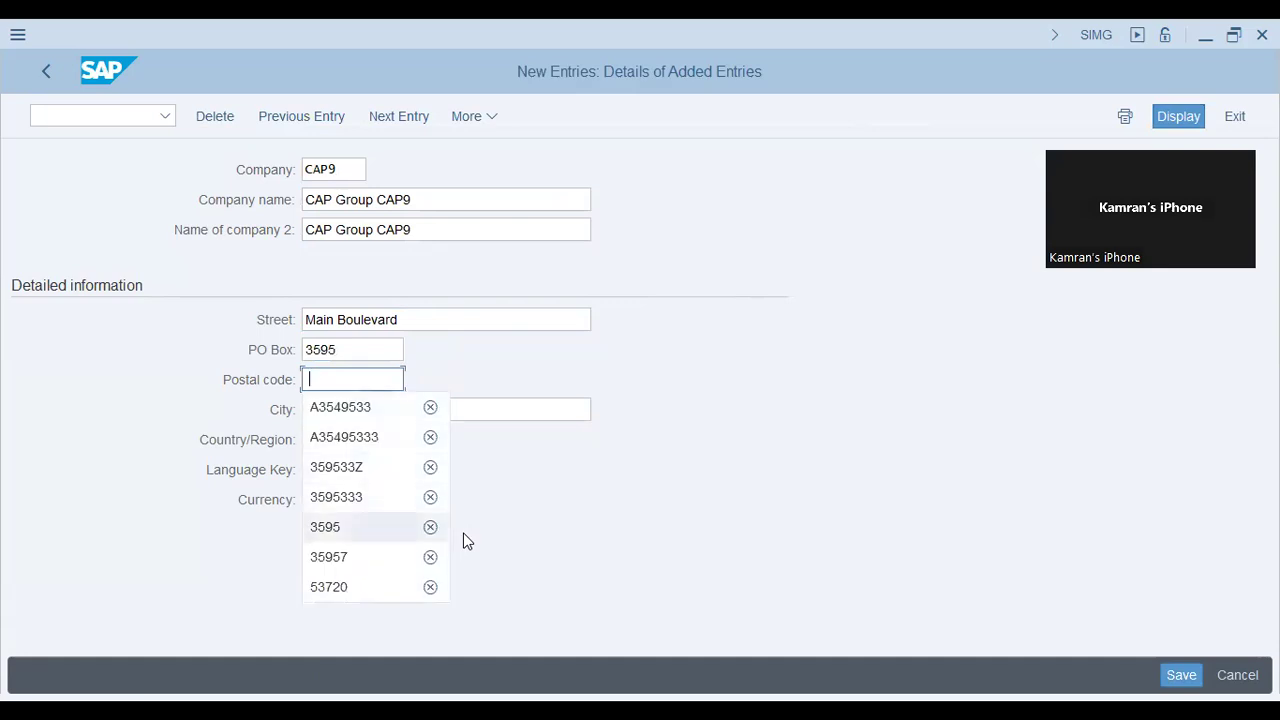
key("Tab")
type("s")
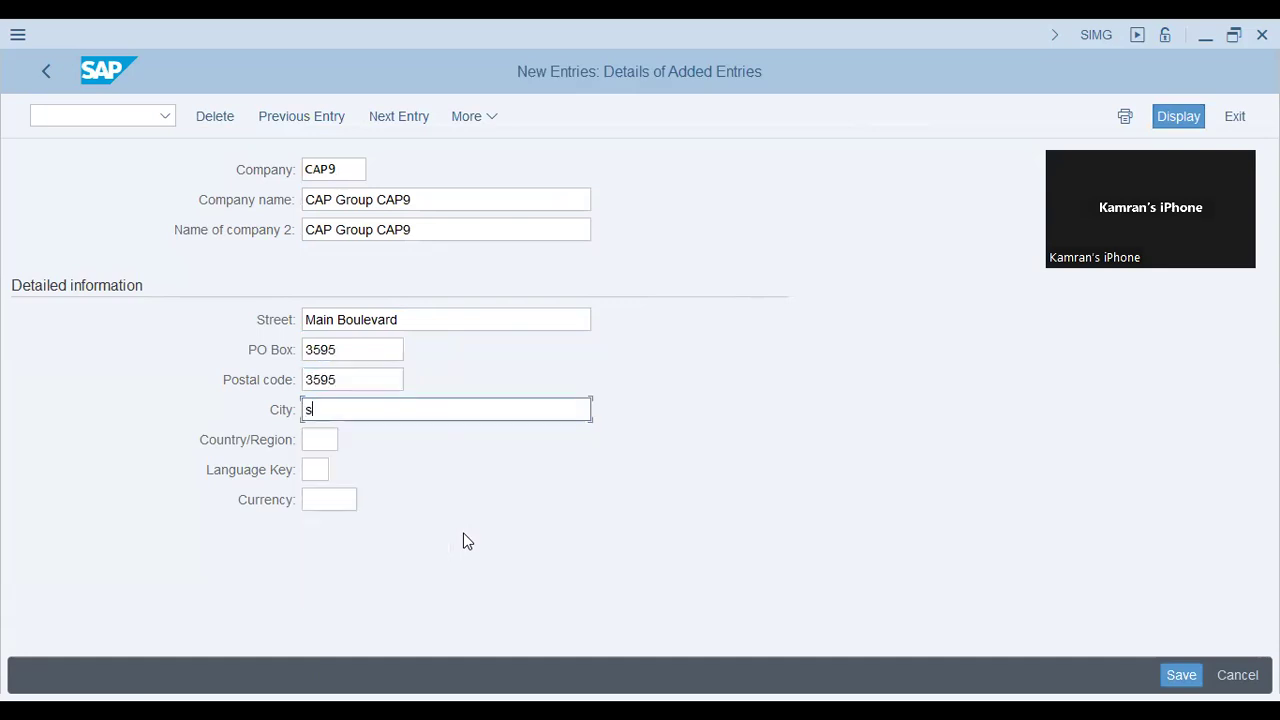
key("BackSpace")
type("San Francisco")
key("Tab")
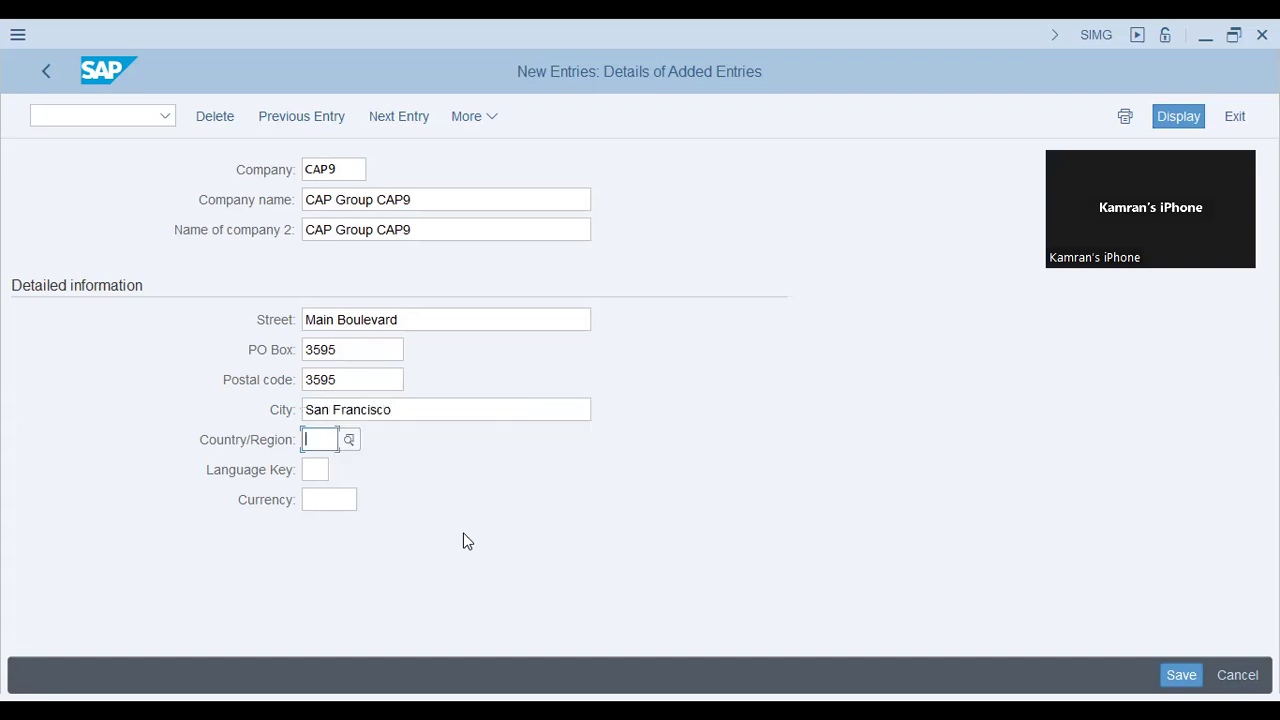
- Set the country to US, the language key to EN and the currency to CAD, and submit the entry
key("F4")
type("us")
key("Tab")
type("en")
key("Tab")
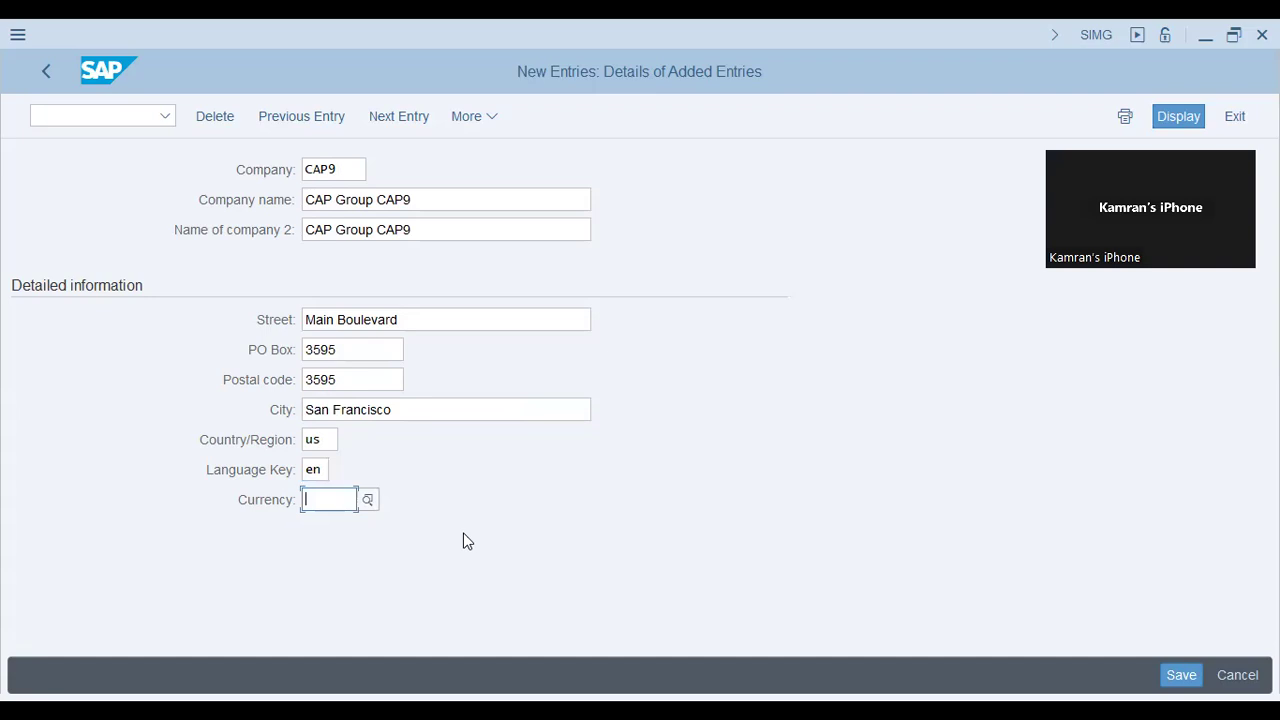
type("cad")
key("Return")
- Extend the postal code to five digits by appending a 7, and resubmit the entry
left_click(368, 380)
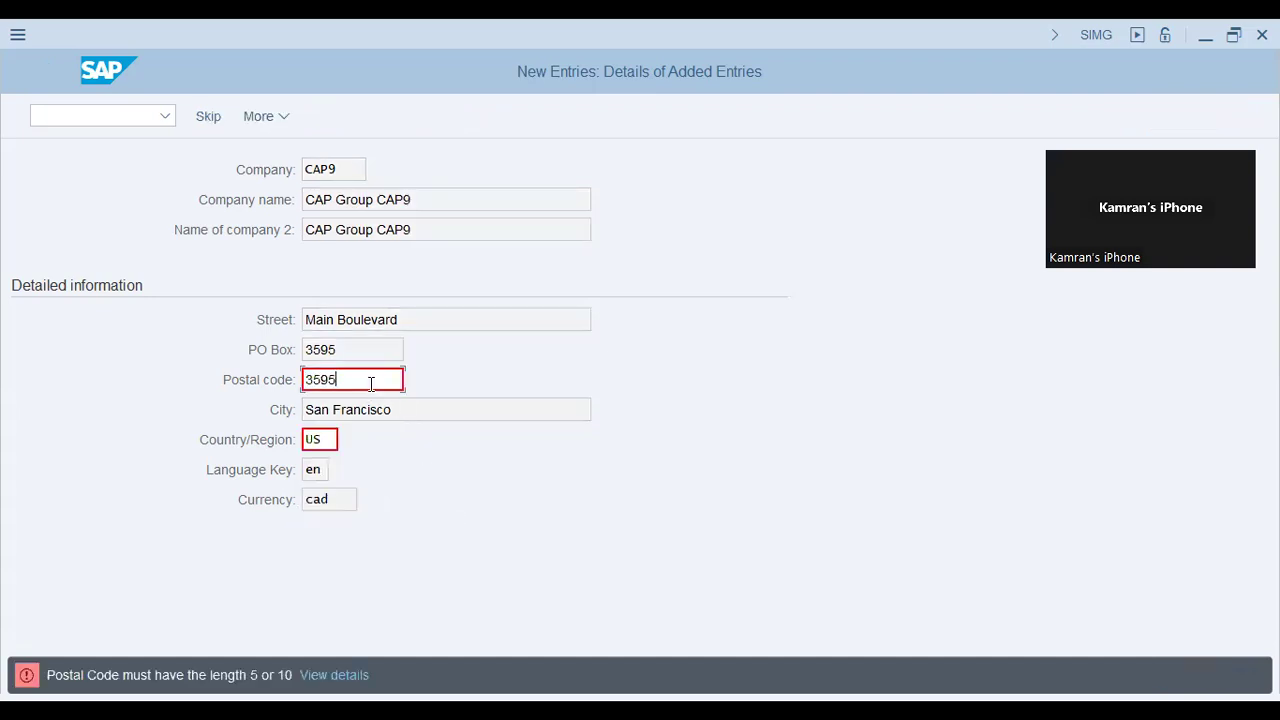
type("7")
key("Return")
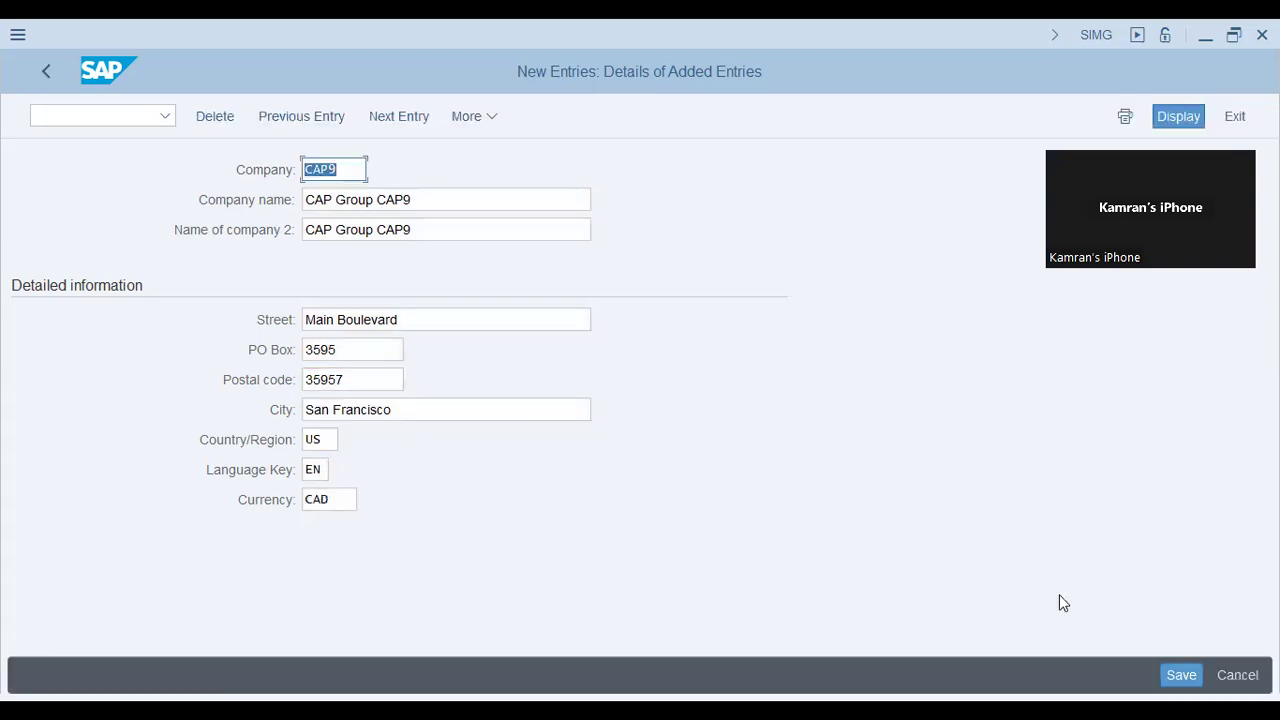
- Save the company to a new customizing request described as CAP9 - FICO Config, followed by the two team members' first names in brackets
left_click(1181, 676)
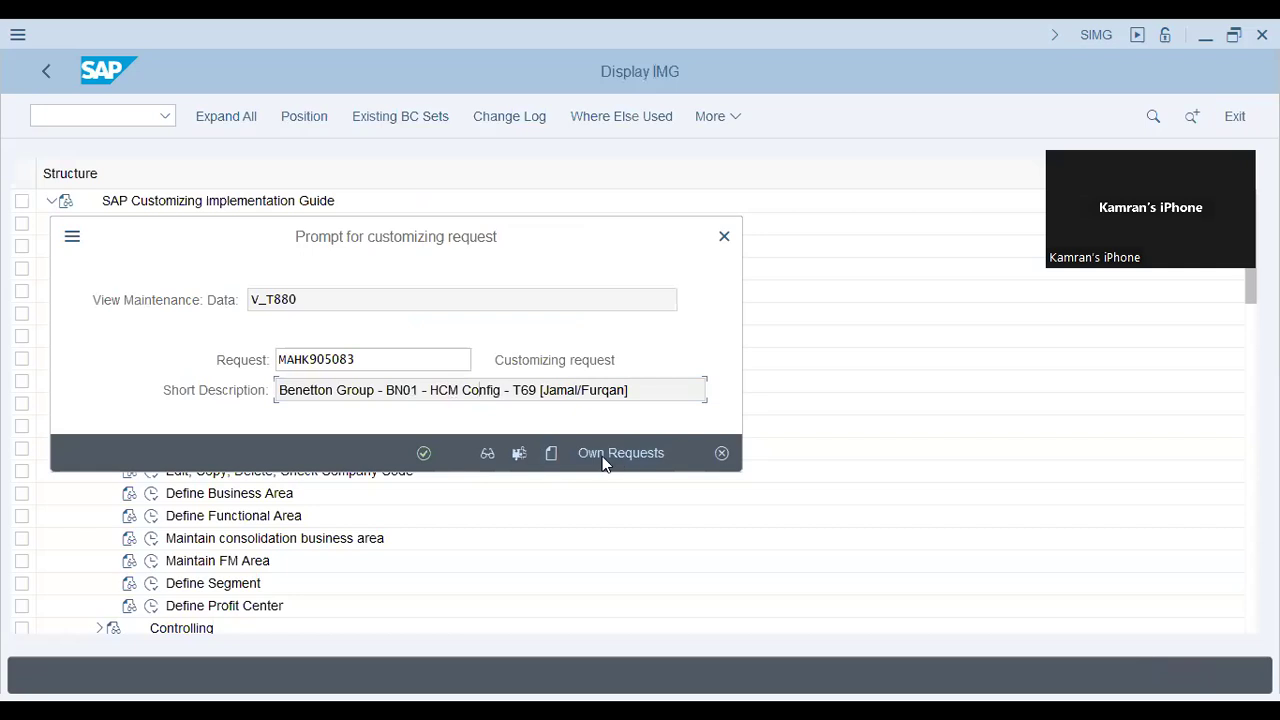
left_click(552, 457)
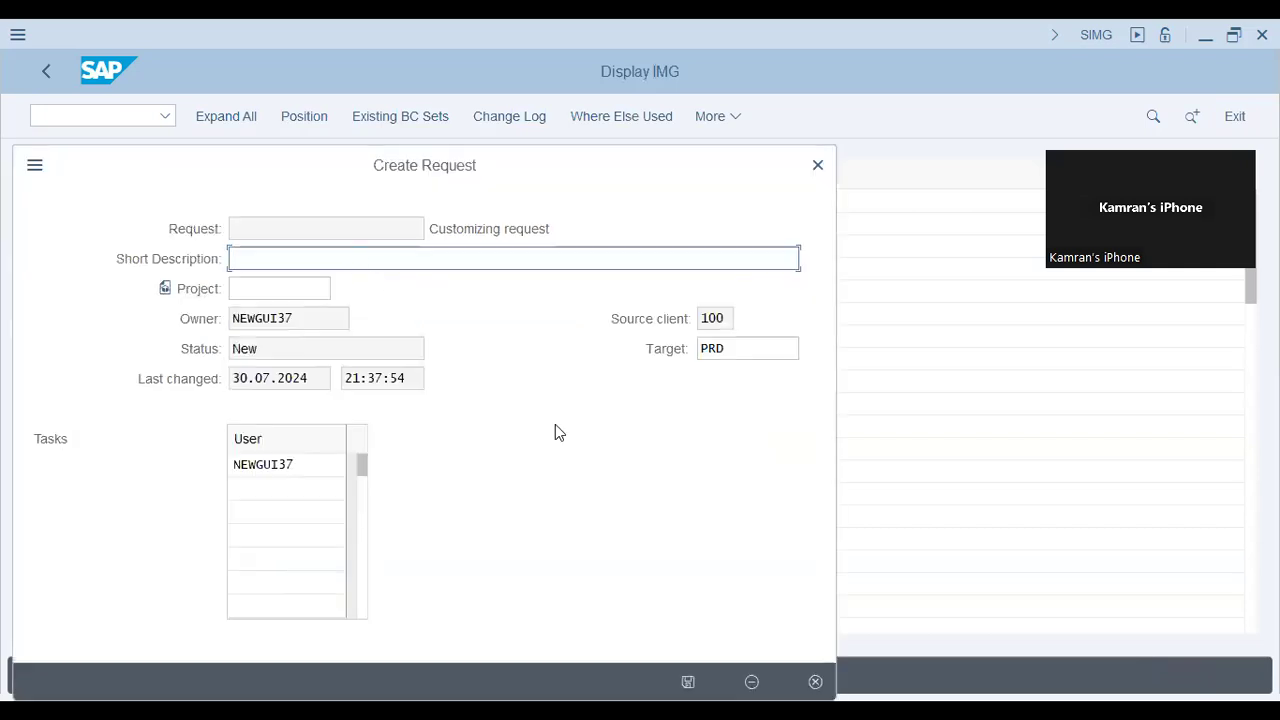
type("CAP")
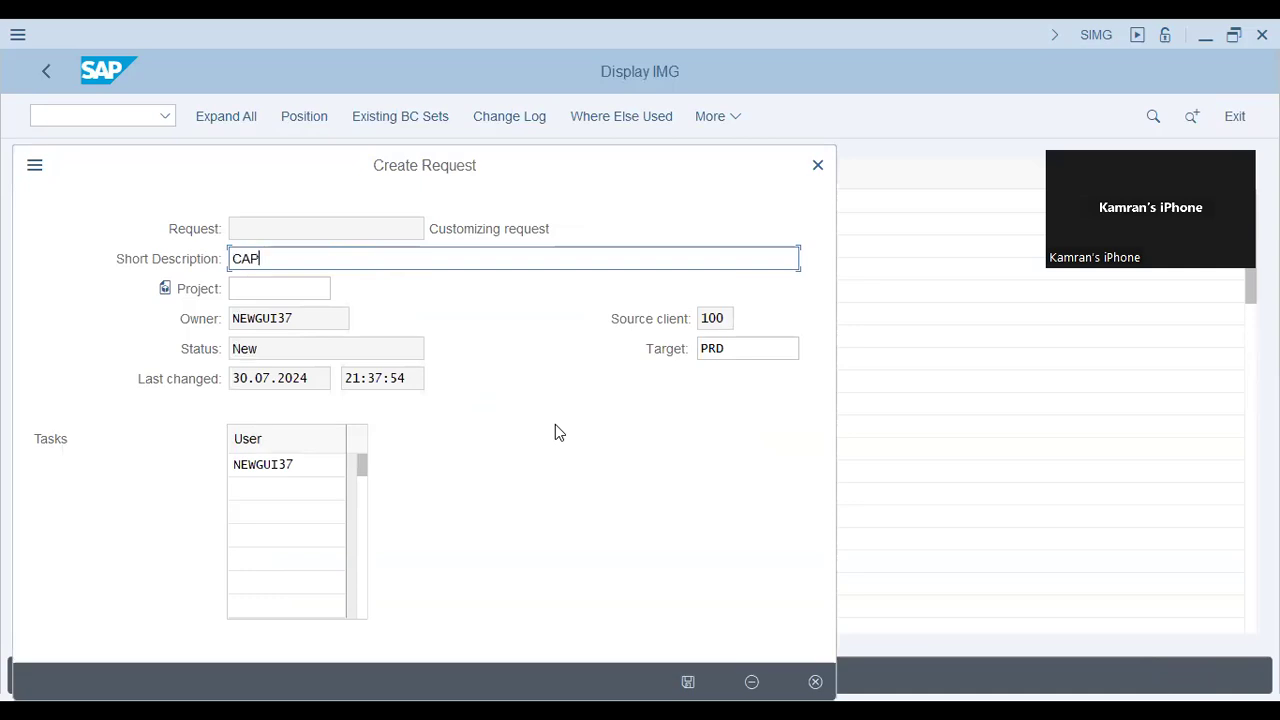
type("9 - FICO Config [Kamran]")
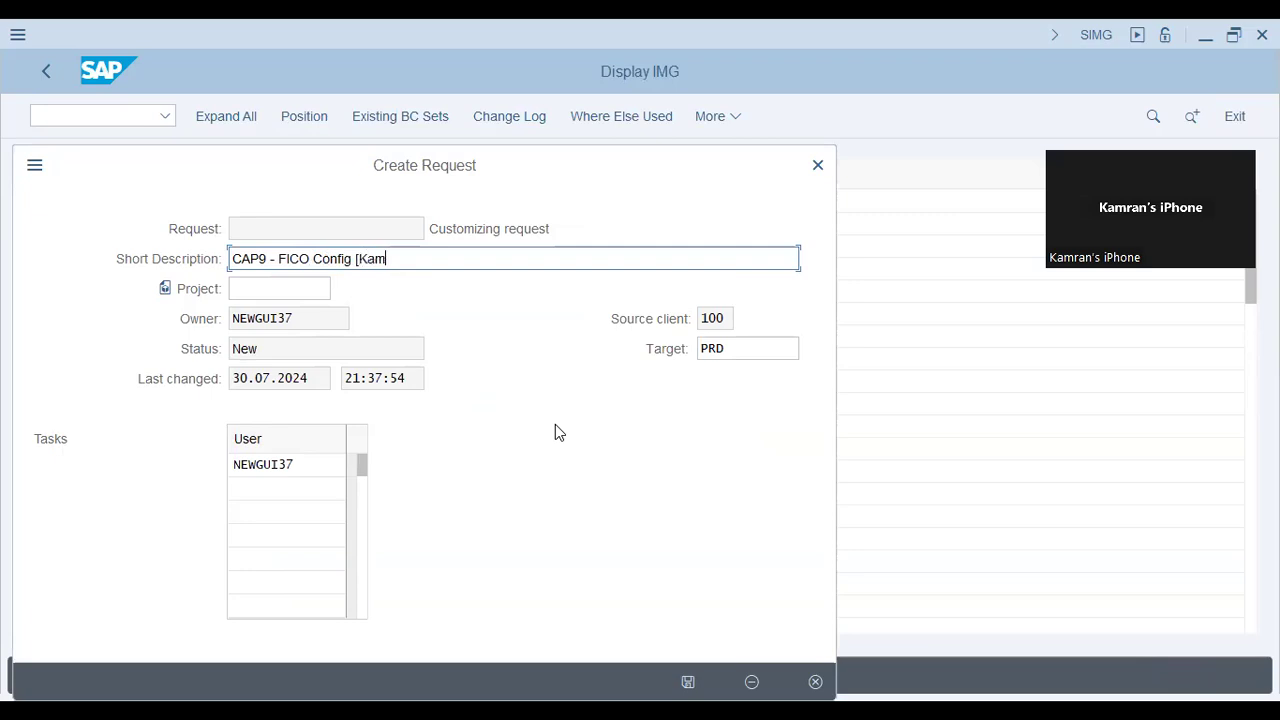
key("BackSpace")
type(", Awais]")
left_click(688, 680)
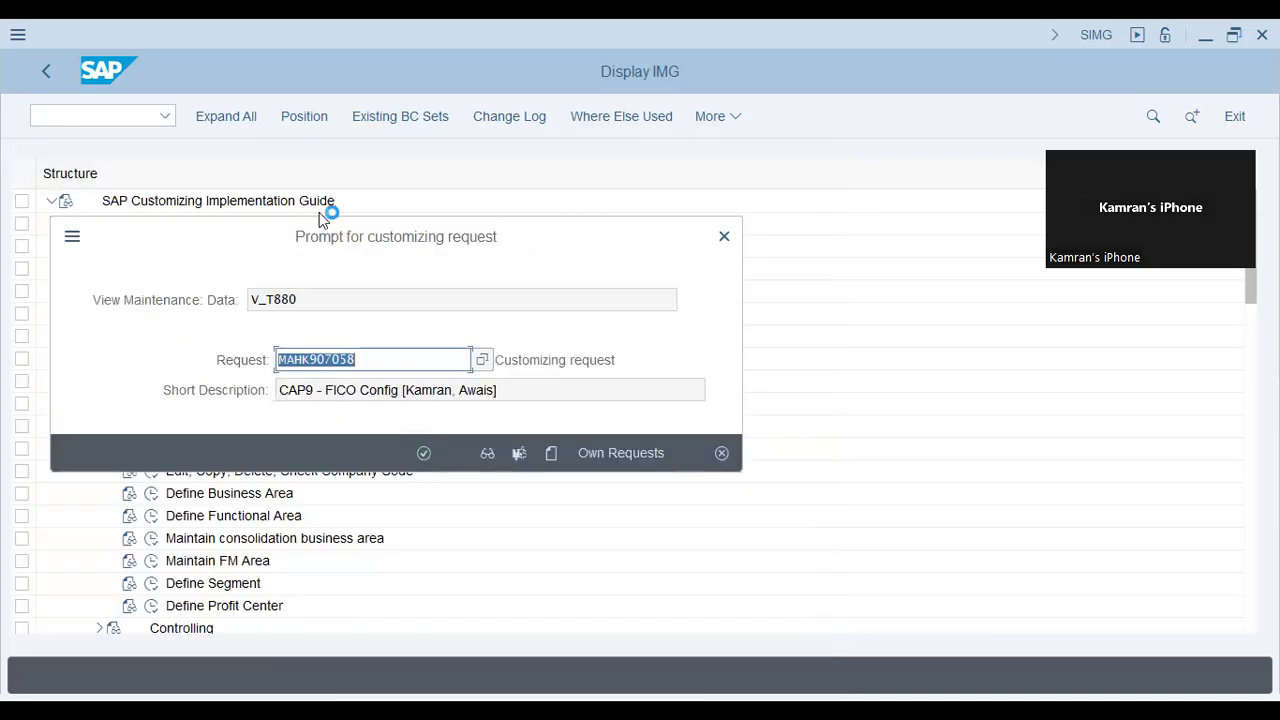
key("Return")
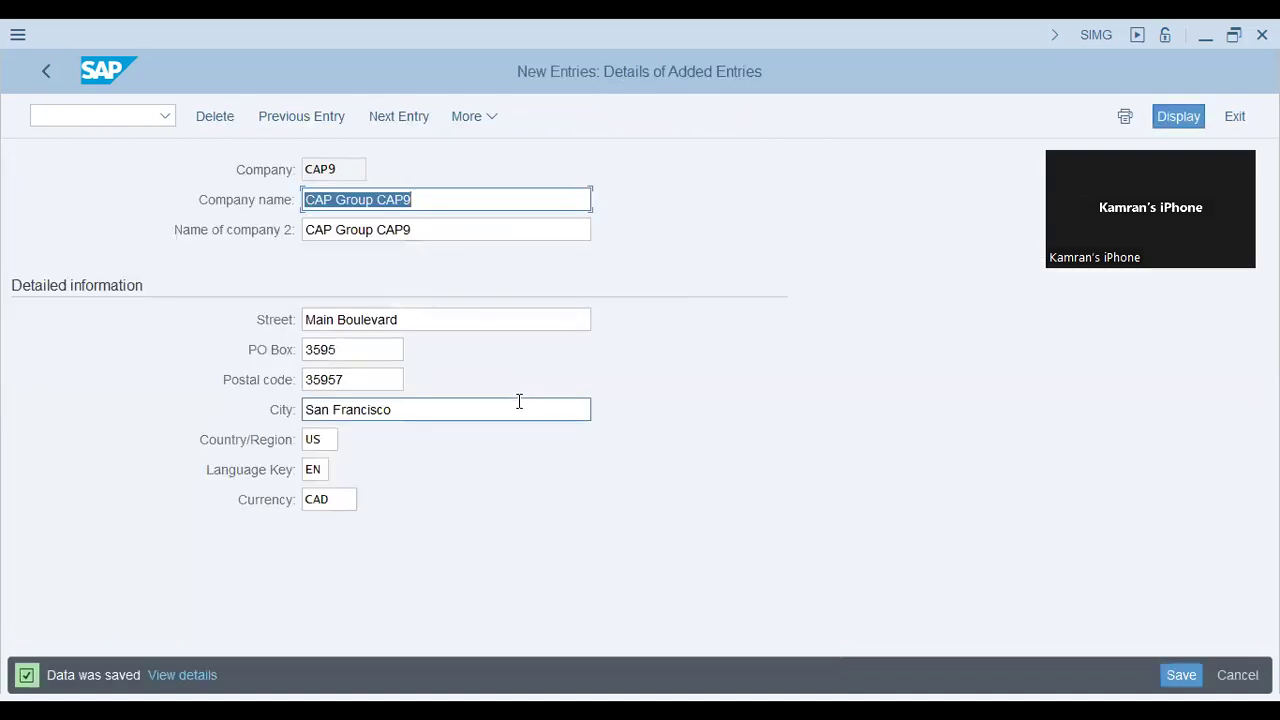
- Return to the implementation guide and open the activity for copying, deleting and checking company codes, declining to display locked data
left_click(396, 384)
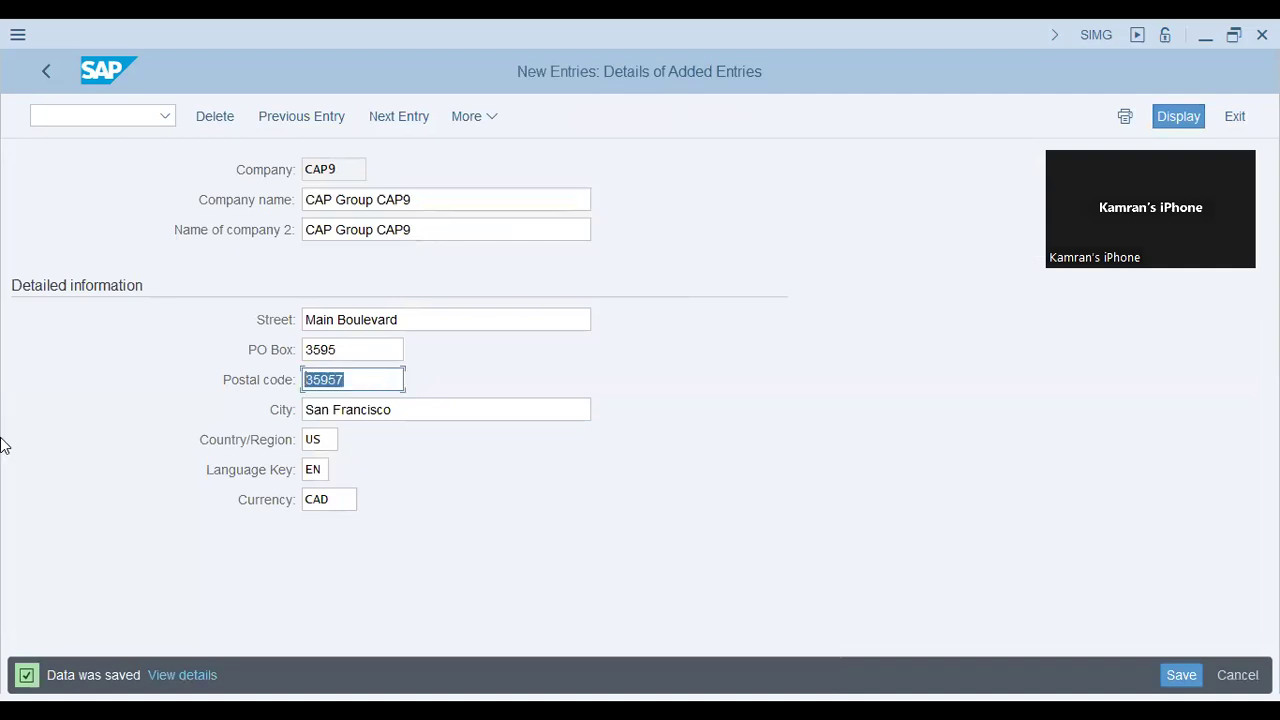
left_click(41, 77)
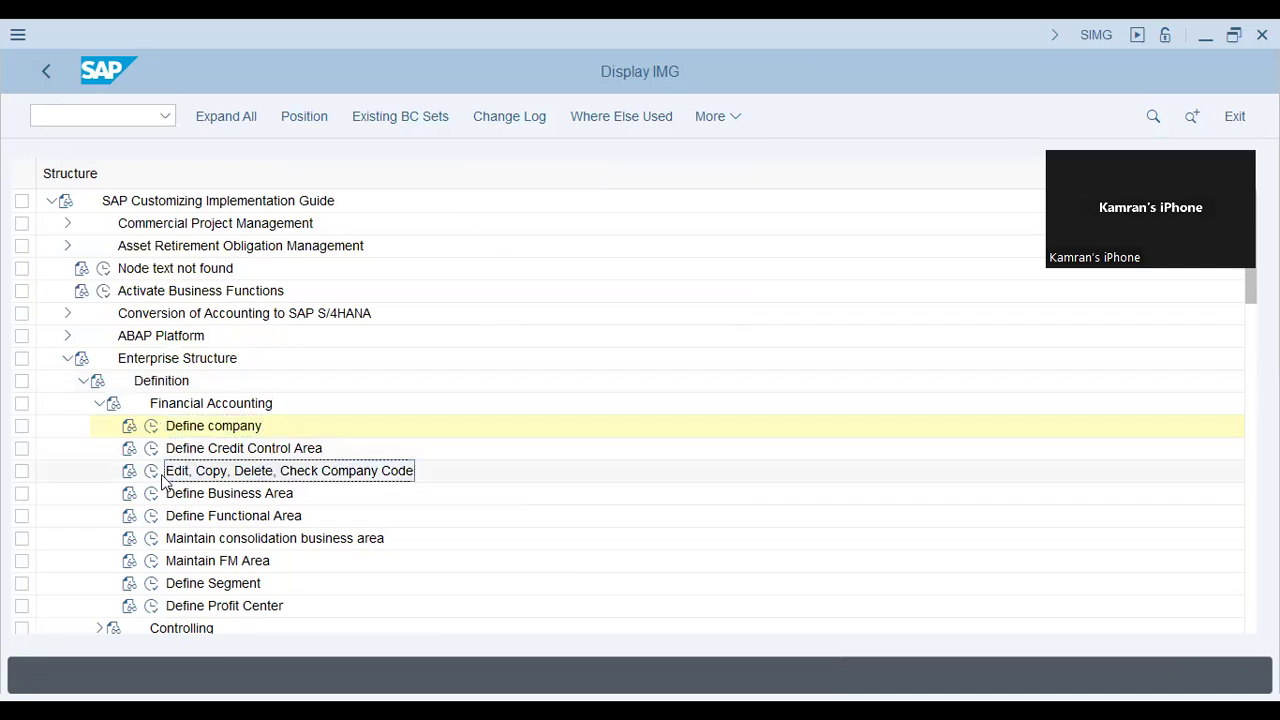
left_click(154, 472)
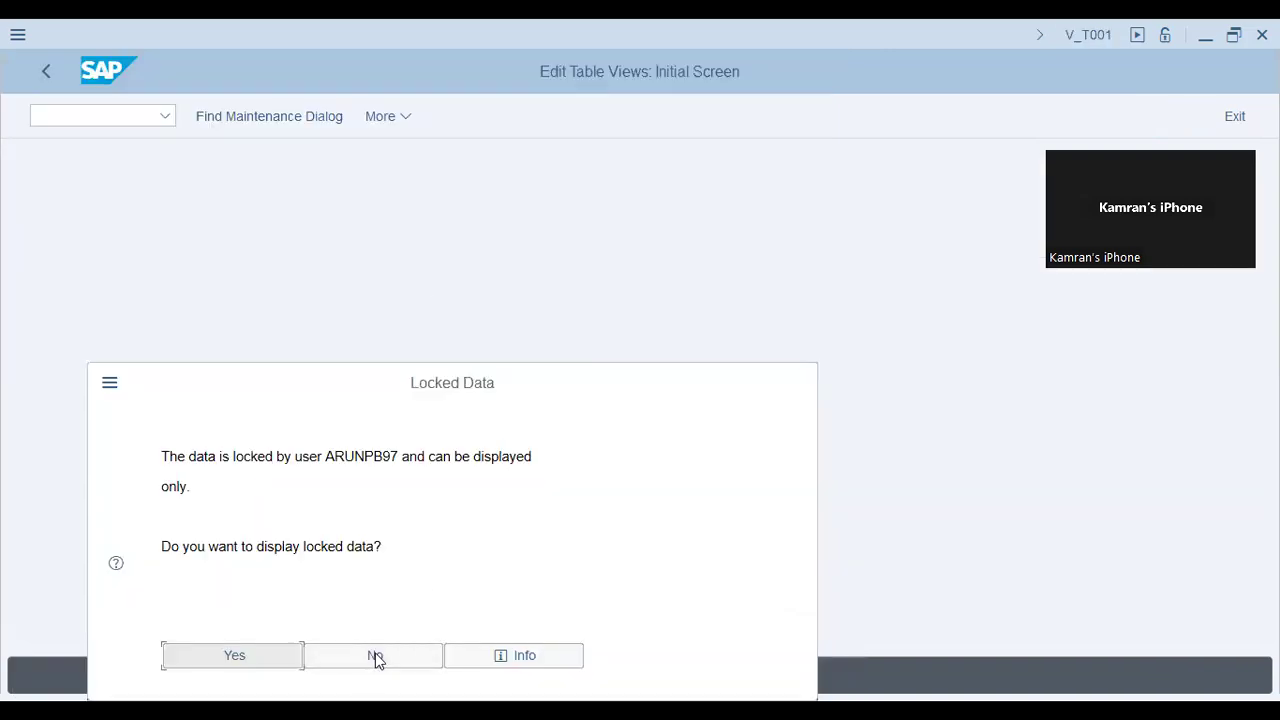
left_click(377, 654)
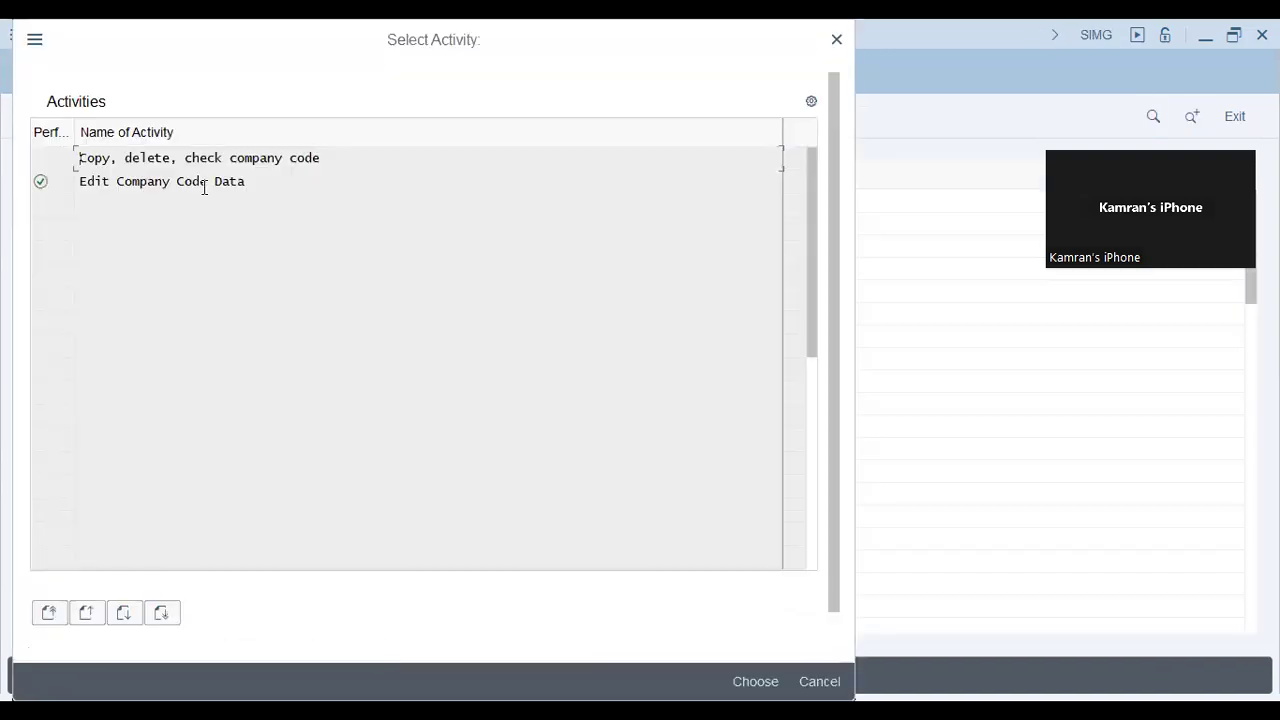
double_click(191, 163)
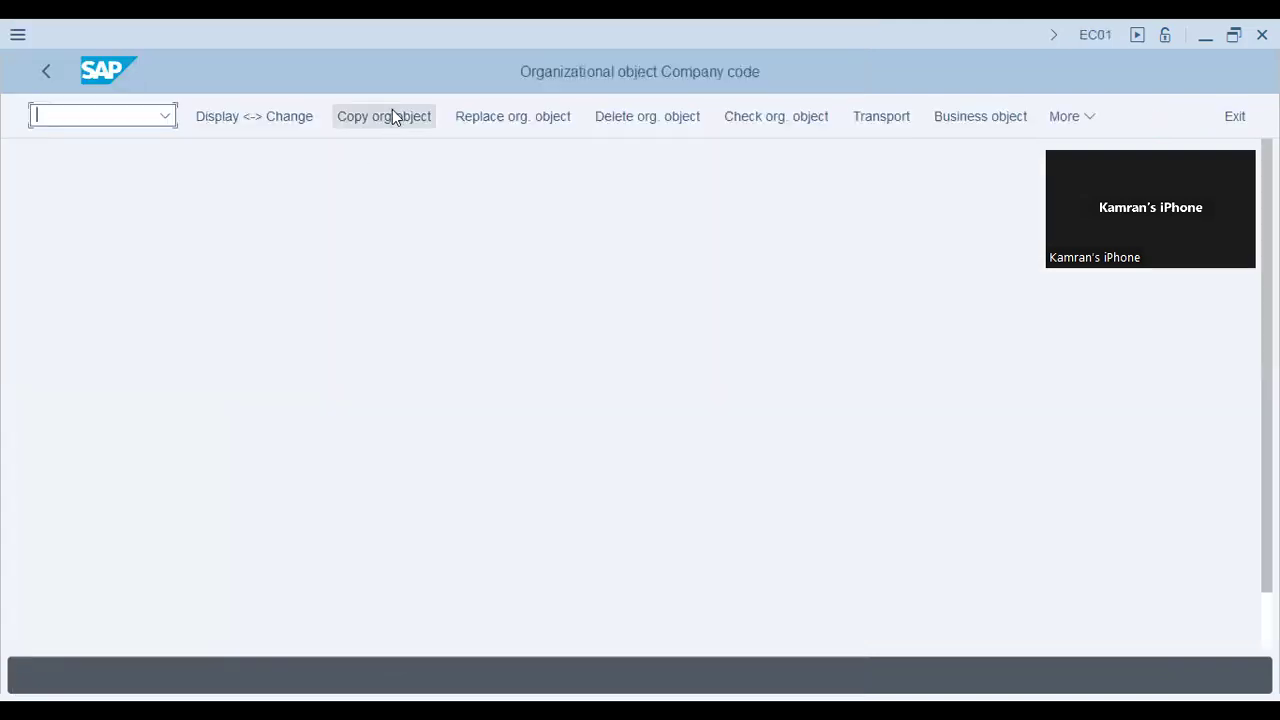
- Start copying a company code with CAP9 as the target, and list the available source company codes
left_click(289, 391)
type("cap9")
left_click(308, 368)
left_click(327, 361)
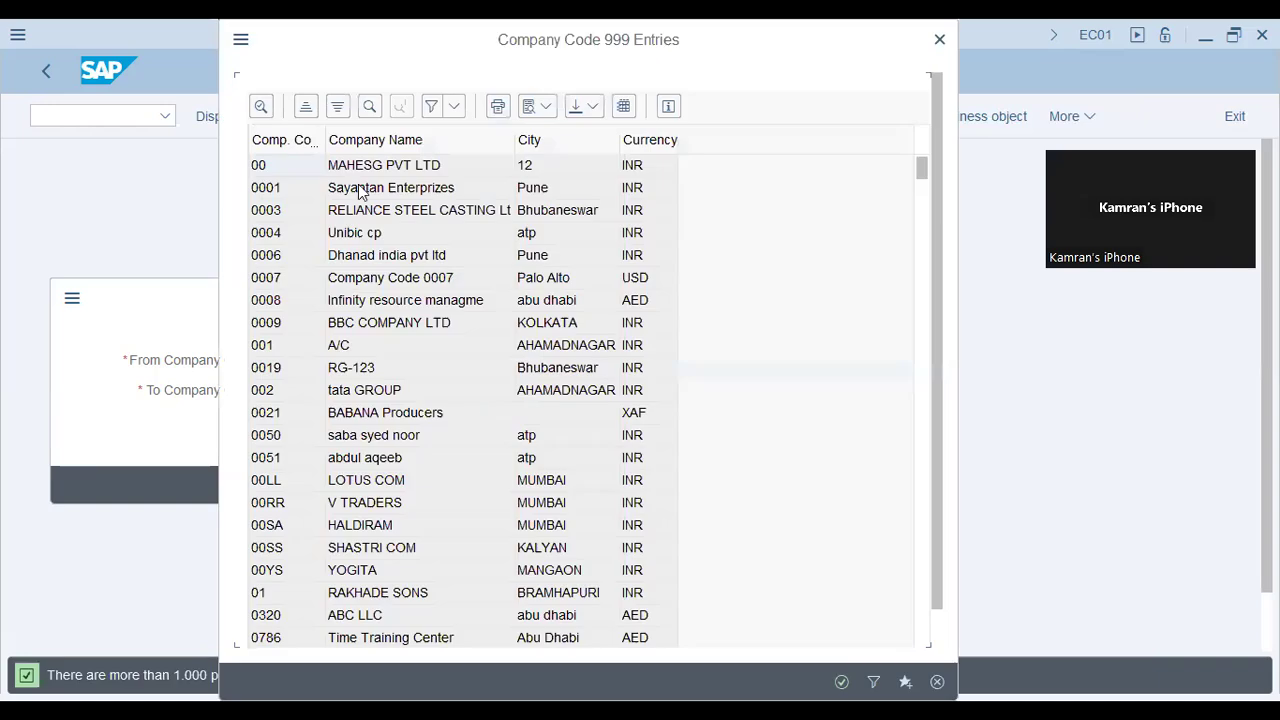
- Look through the source company codes with their names, cities and currencies for a suitable template
left_click(433, 216)
scroll(385, 455, "down", 6)
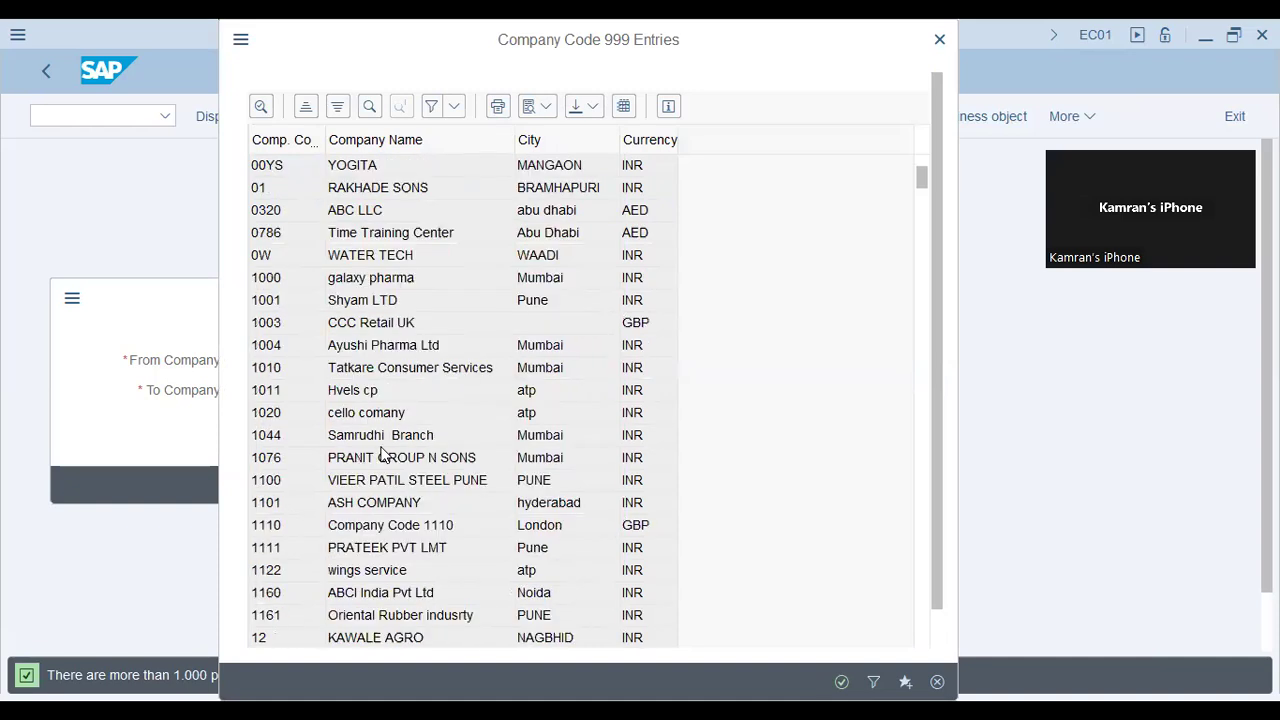
scroll(385, 455, "down", 7)
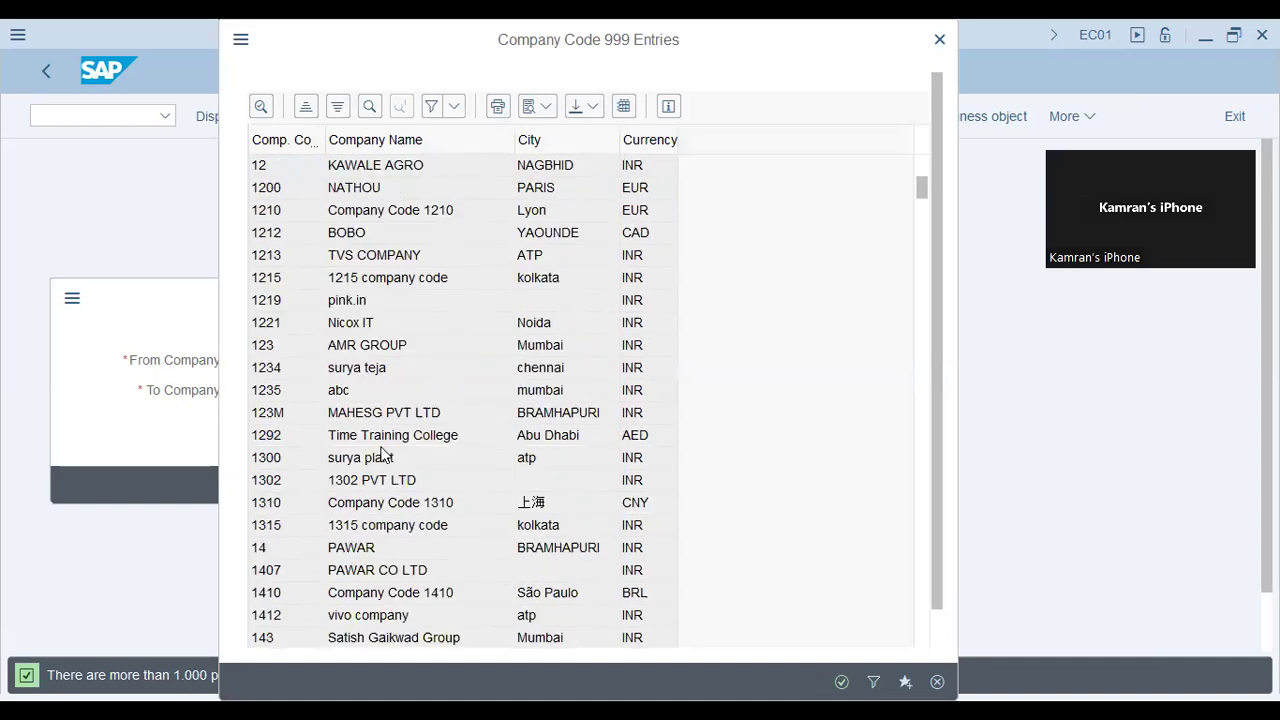
scroll(385, 455, "down", 7)
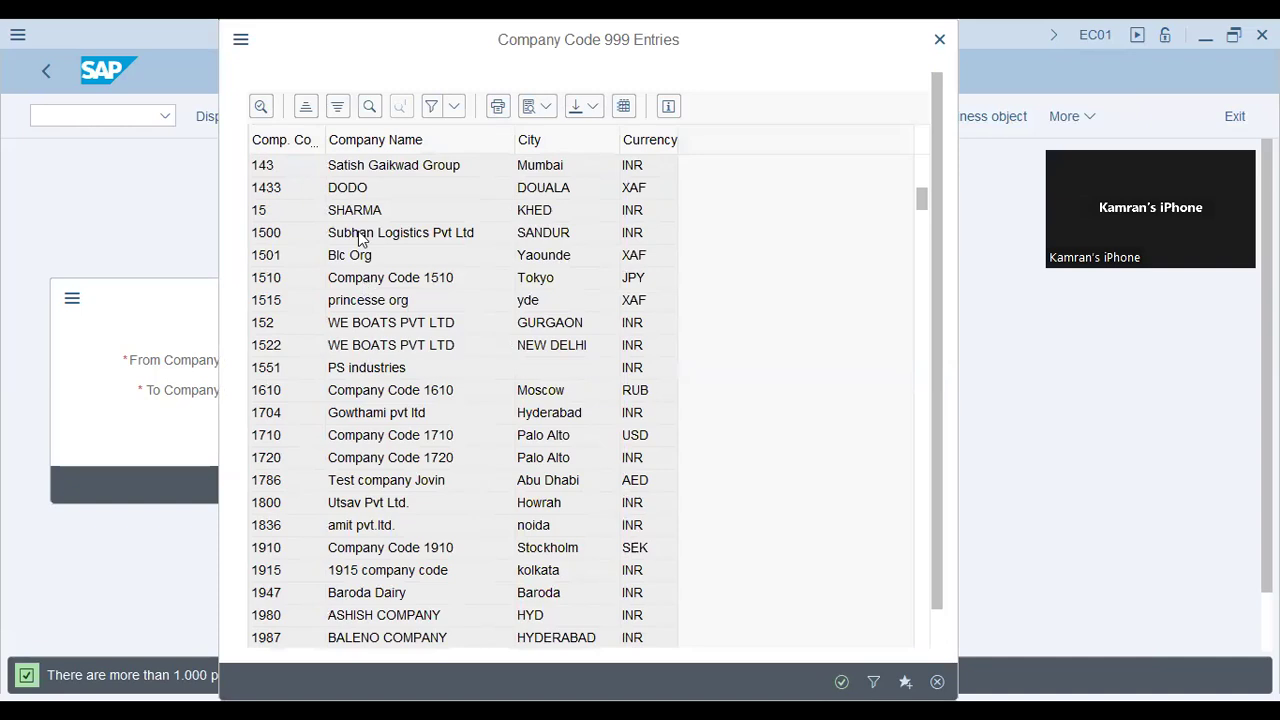
left_click(372, 414)
scroll(448, 445, "up", 18)
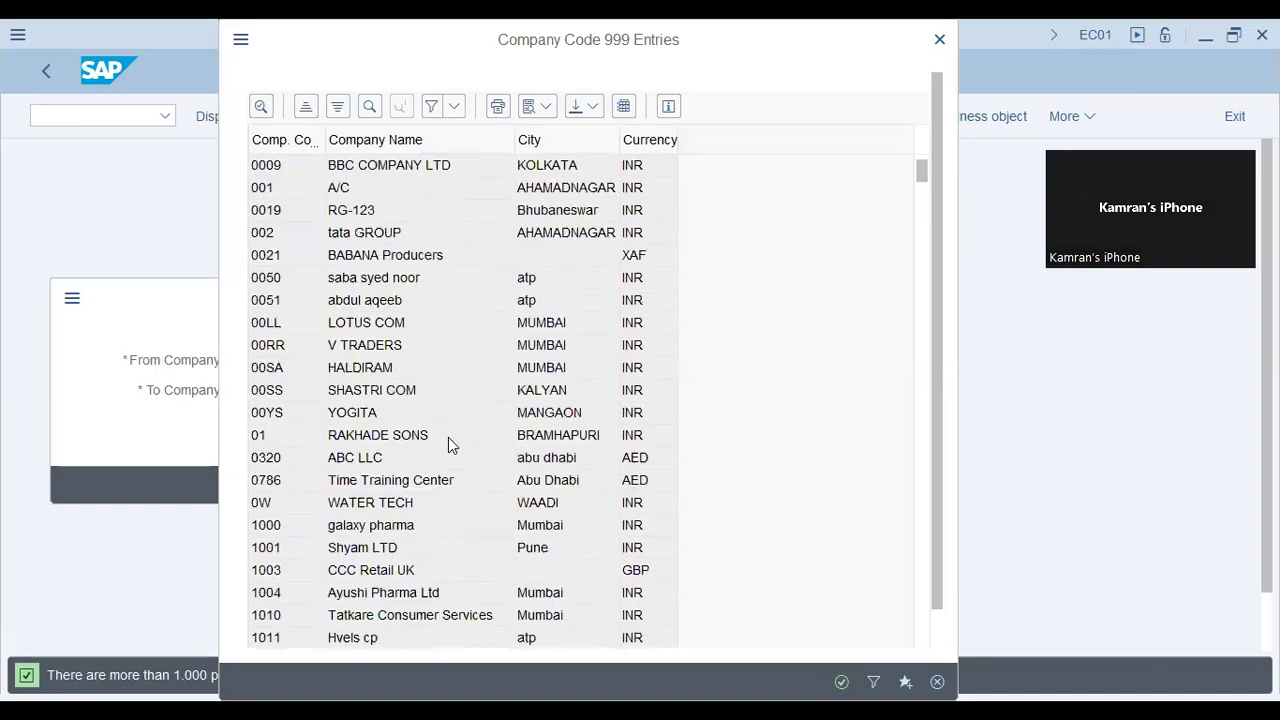
scroll(448, 445, "up", 3)
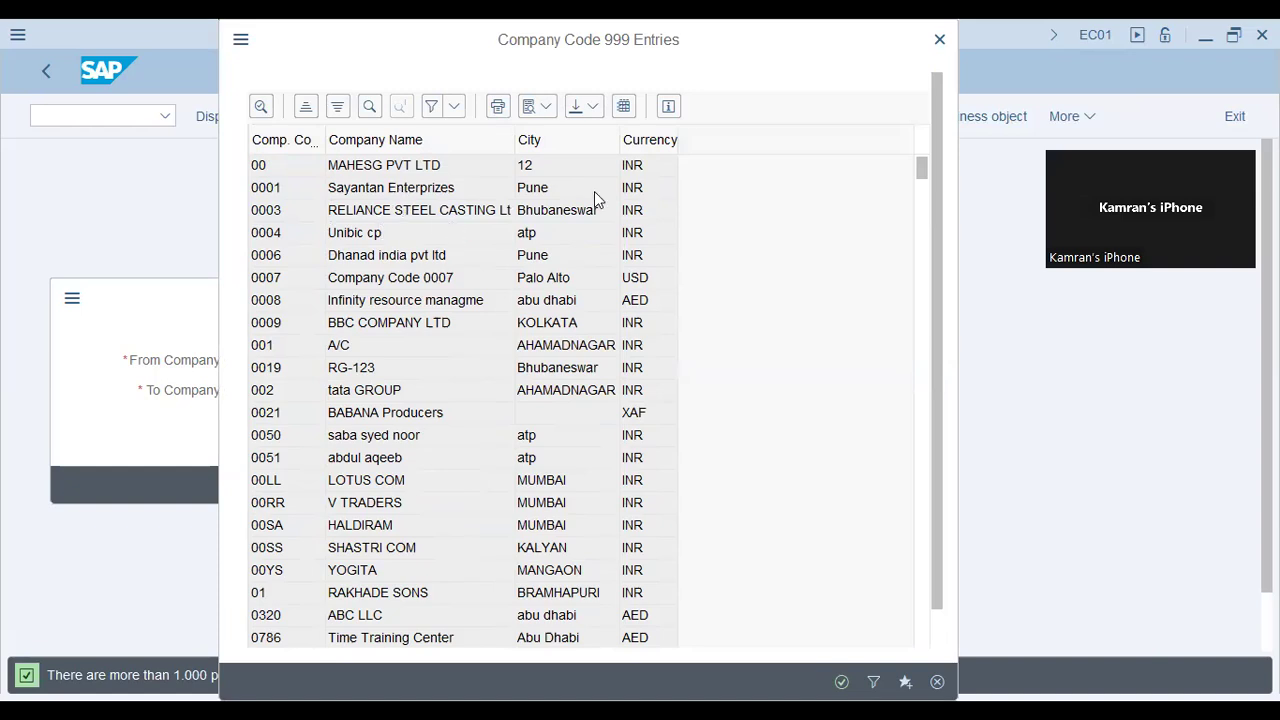
left_click(643, 309)
scroll(369, 438, "down", 20)
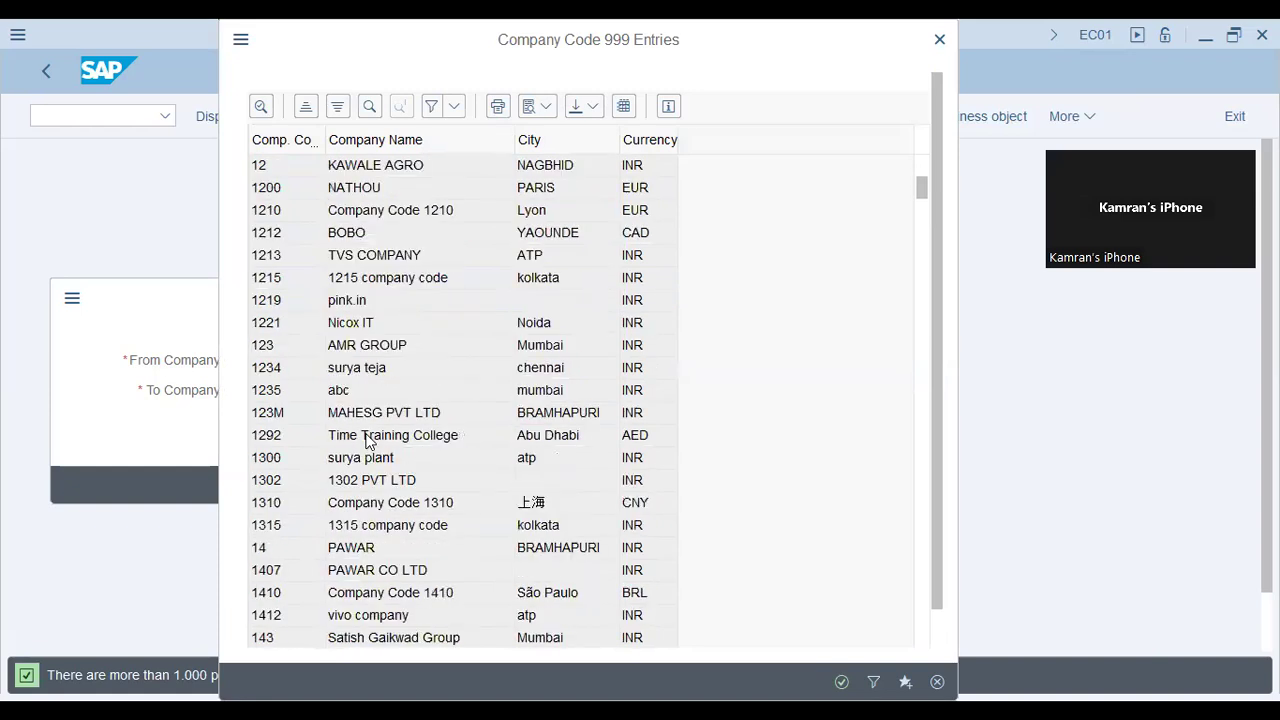
scroll(369, 431, "down", 7)
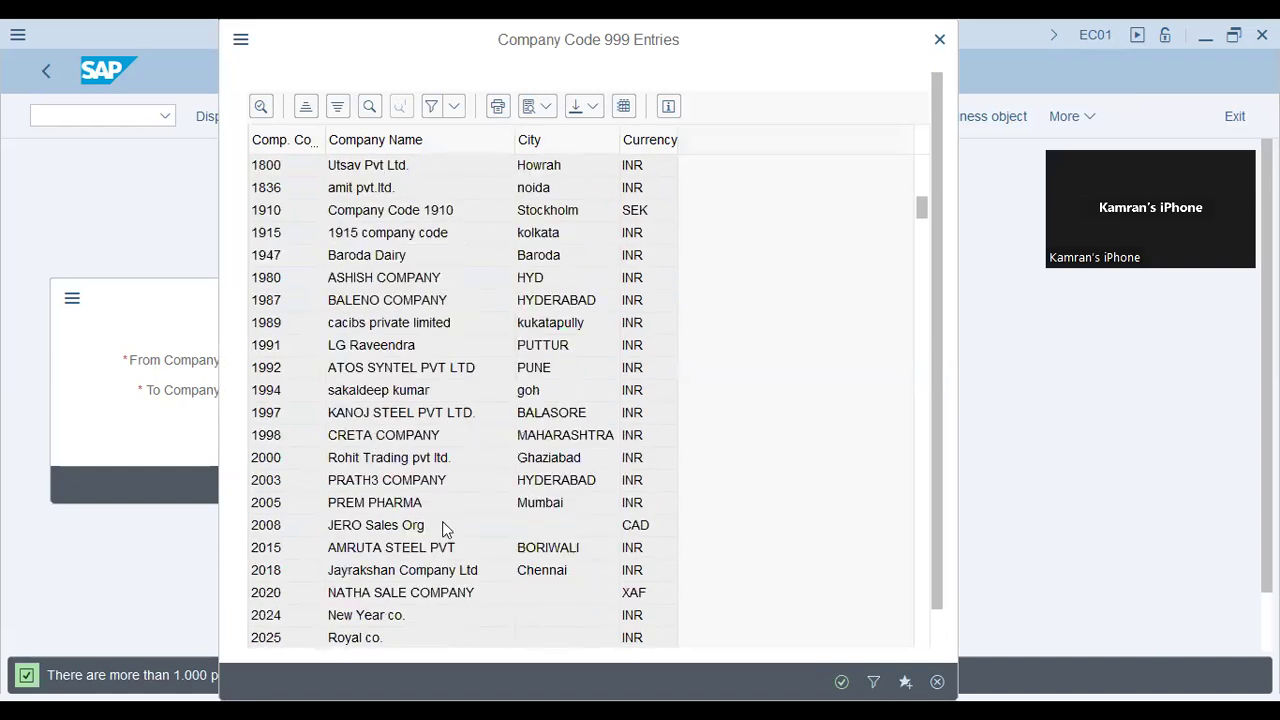
scroll(445, 530, "down", 5)
scroll(445, 530, "down", 8)
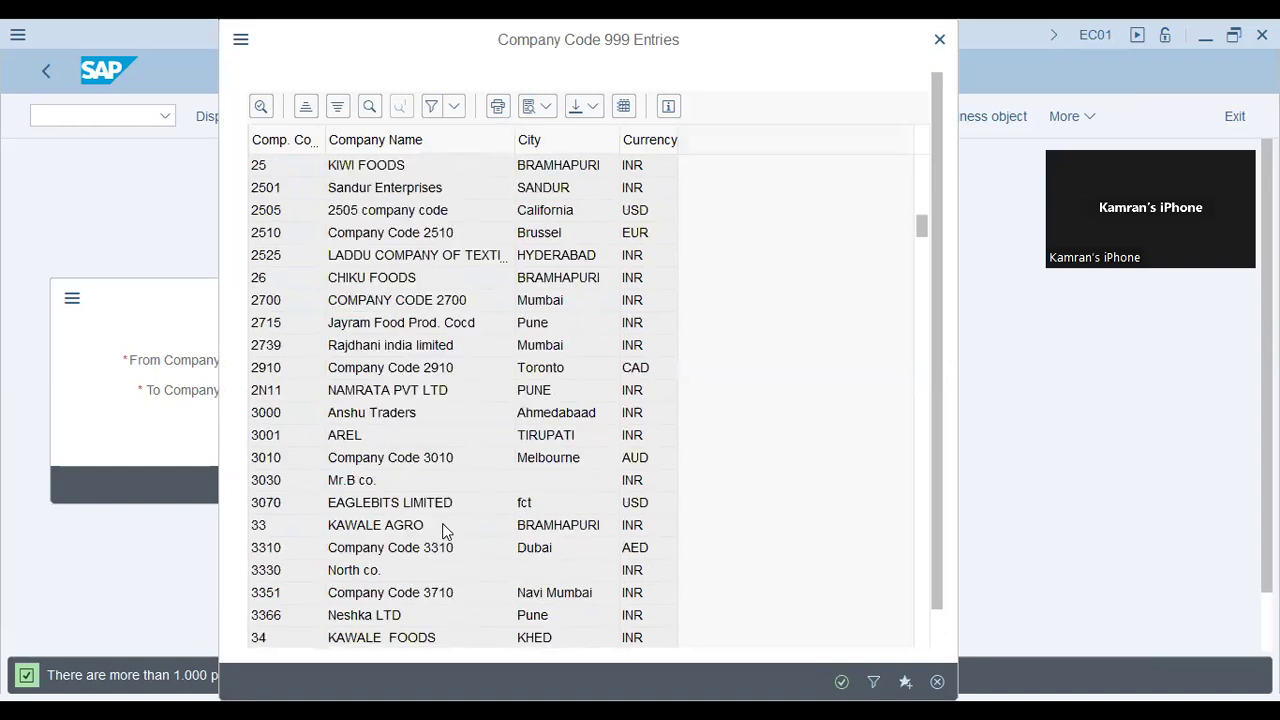
scroll(445, 530, "down", 2)
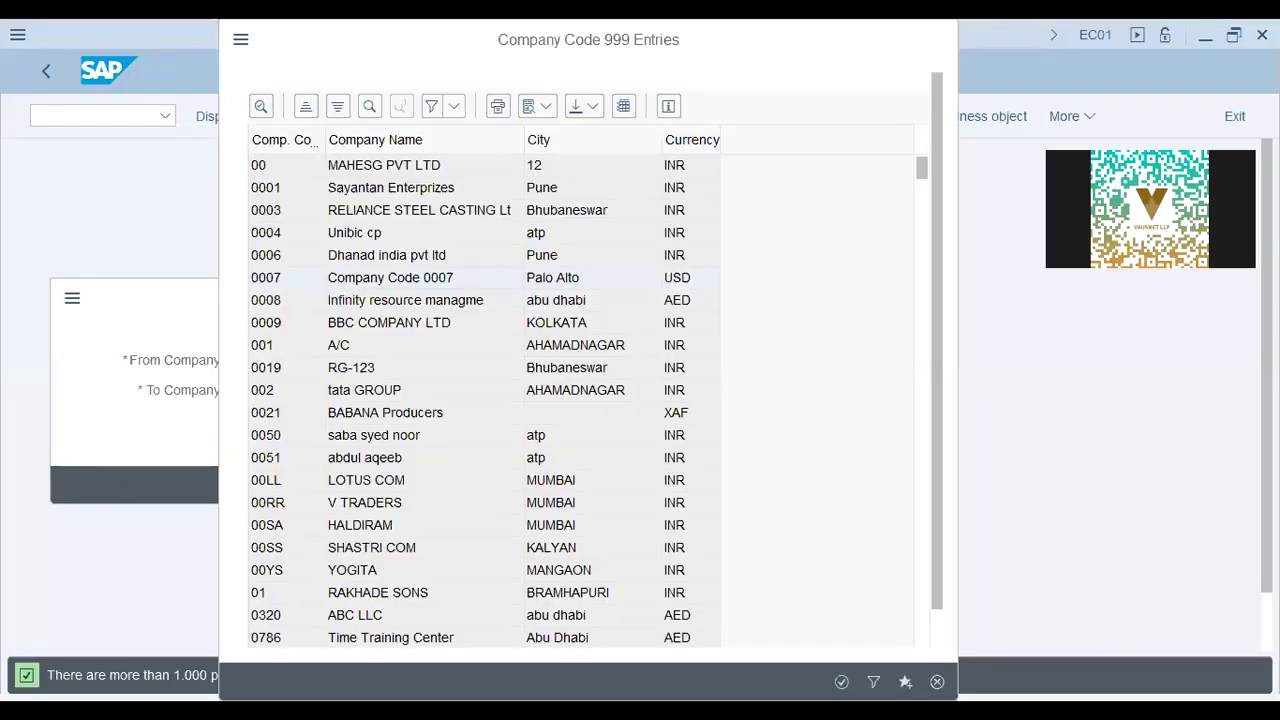
- Copy company code 0007 to CAP9 without the G/L account company code data or the controlling area assignment
left_click(343, 486)
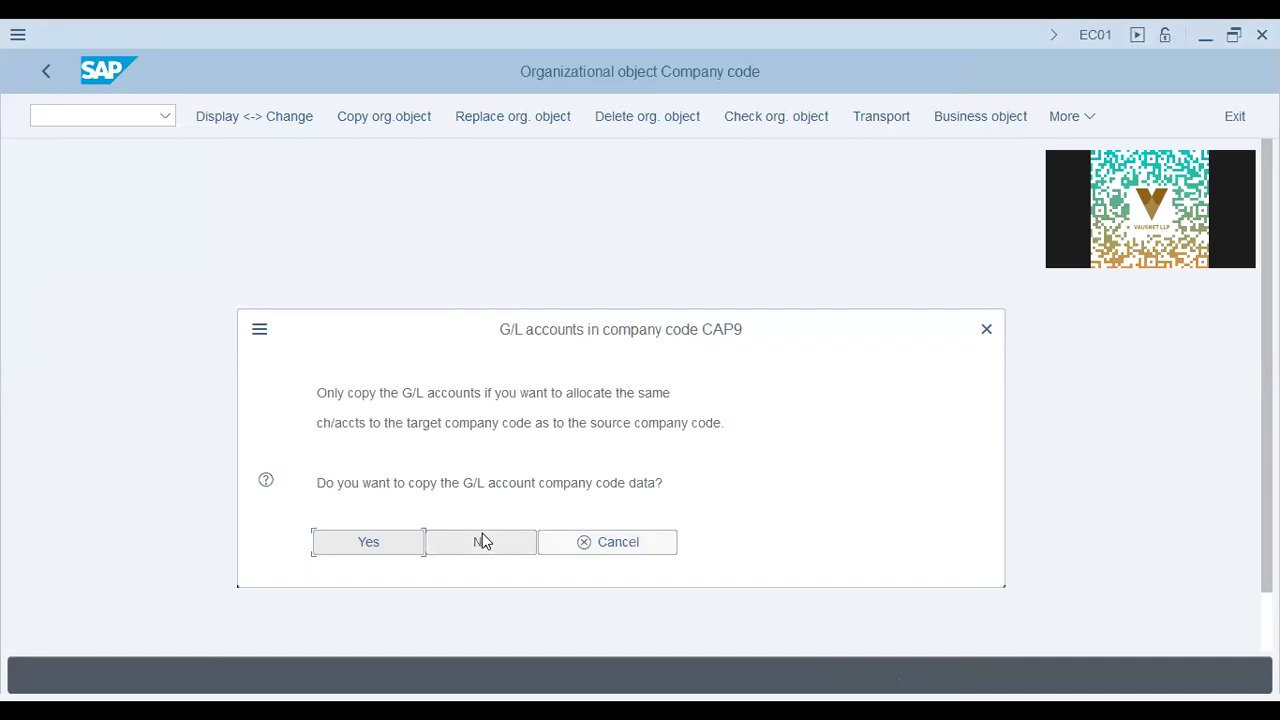
left_click(483, 541)
left_click_drag(562, 457, 874, 451)
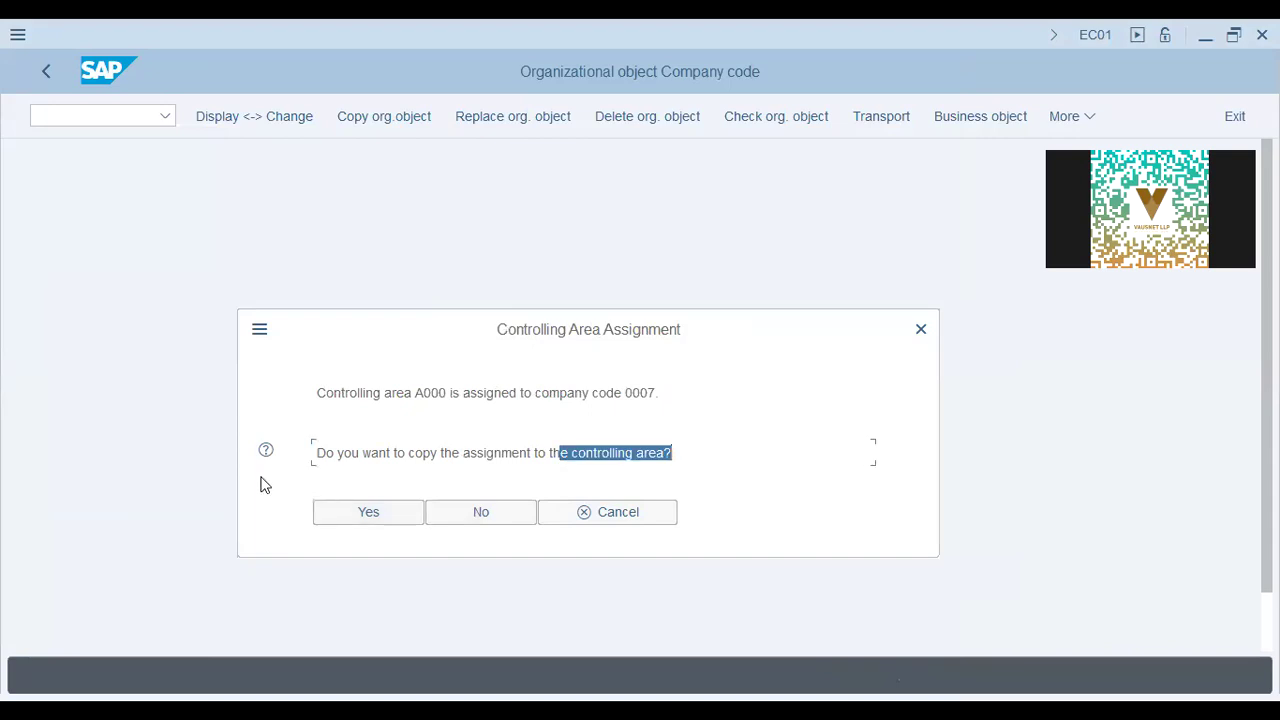
left_click(480, 512)
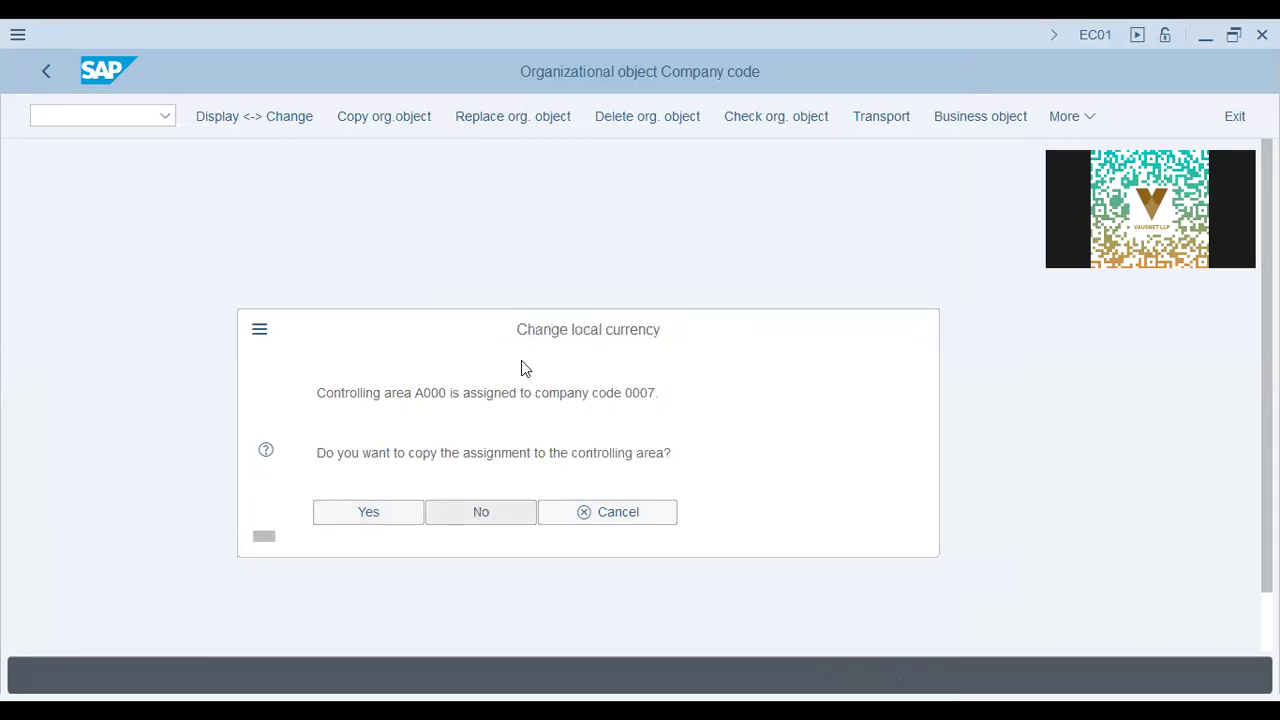
- Allocate AED as a different local currency to the target company code and acknowledge the customizing settings information
left_click_drag(429, 390, 794, 386)
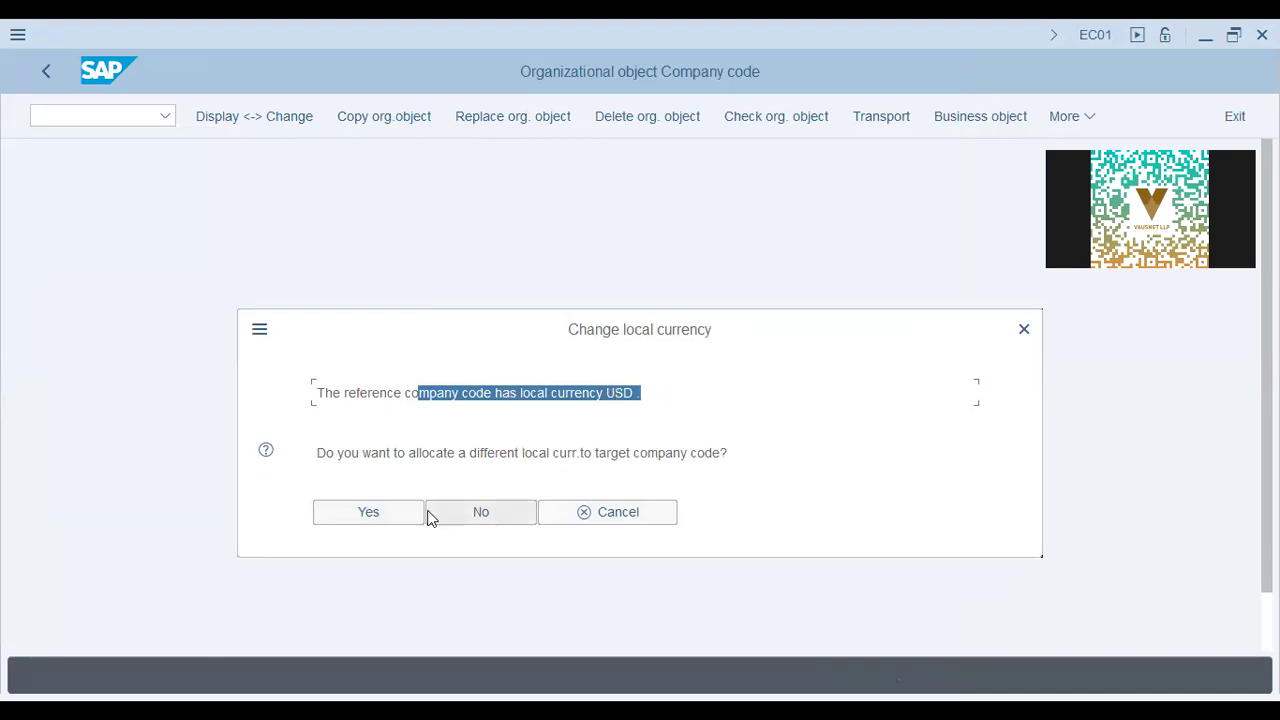
left_click(358, 514)
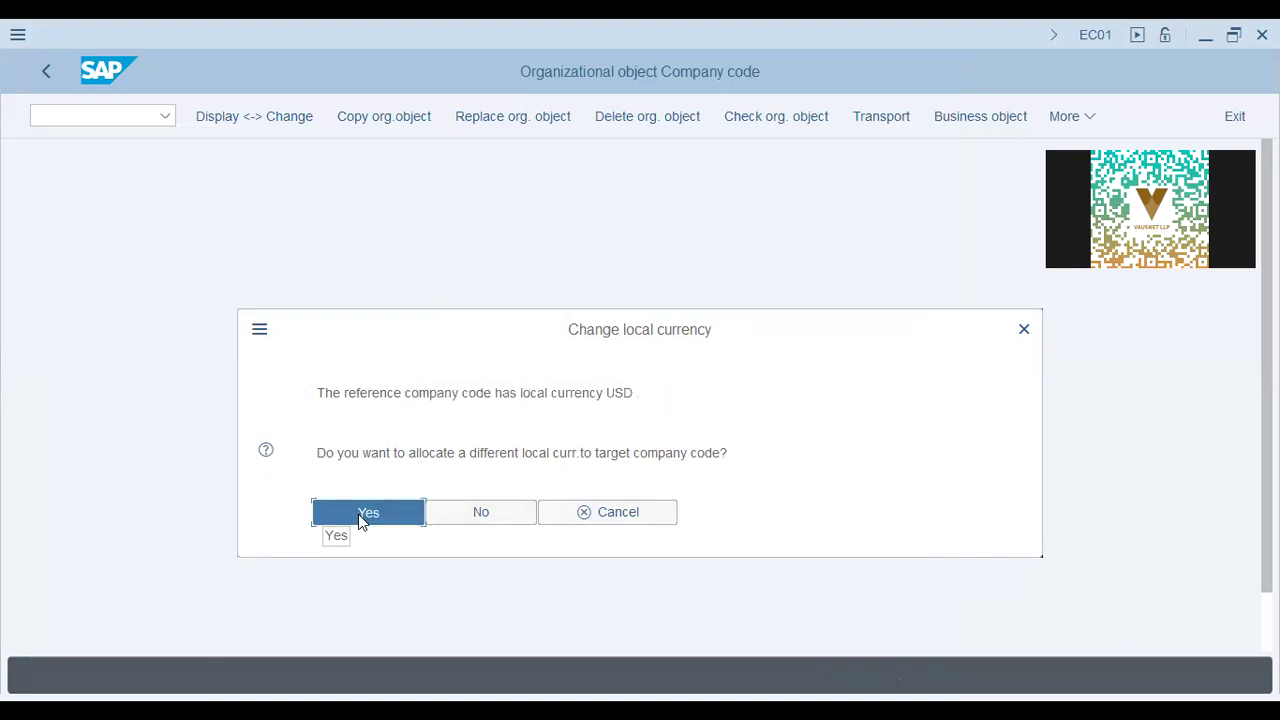
type("aed")
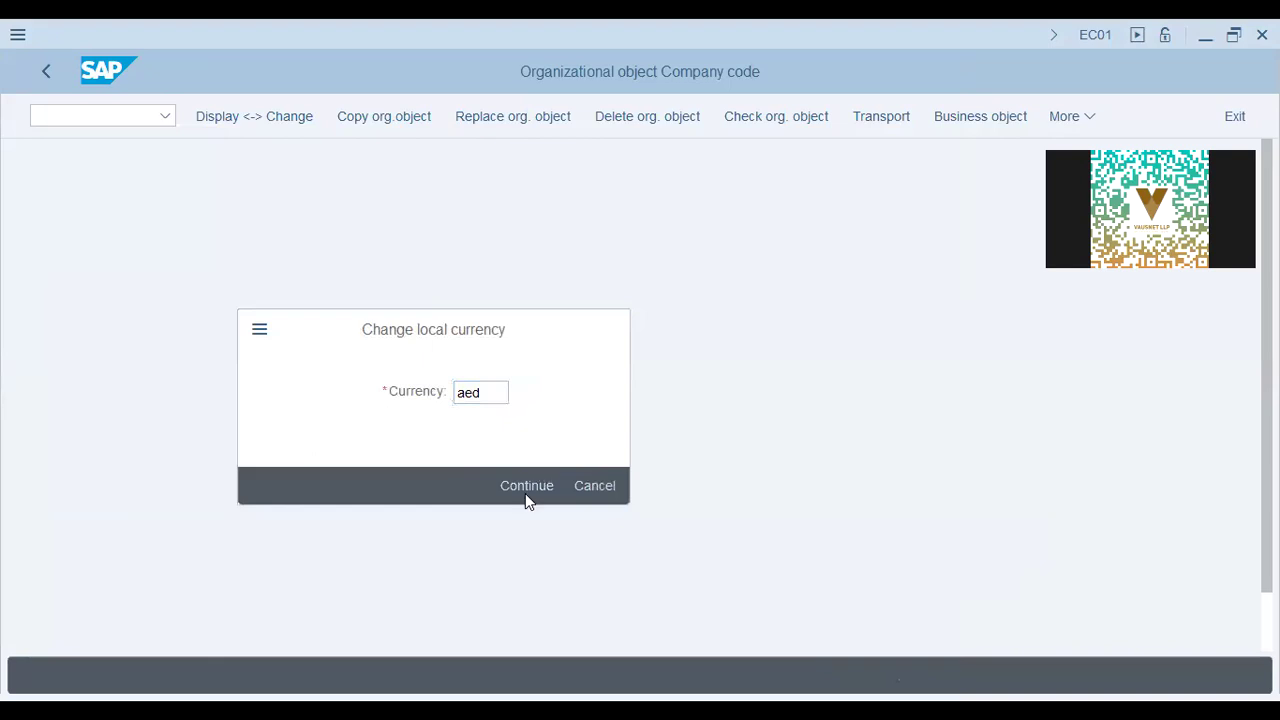
left_click(526, 487)
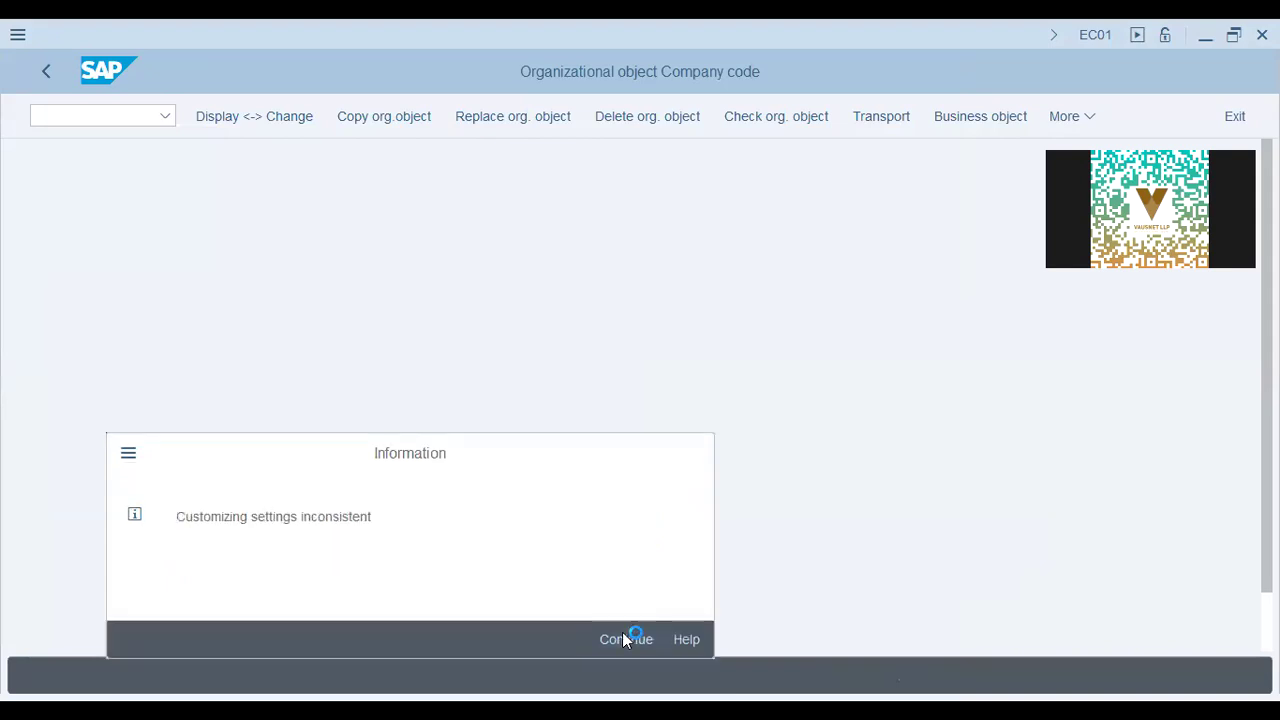
left_click(624, 638)
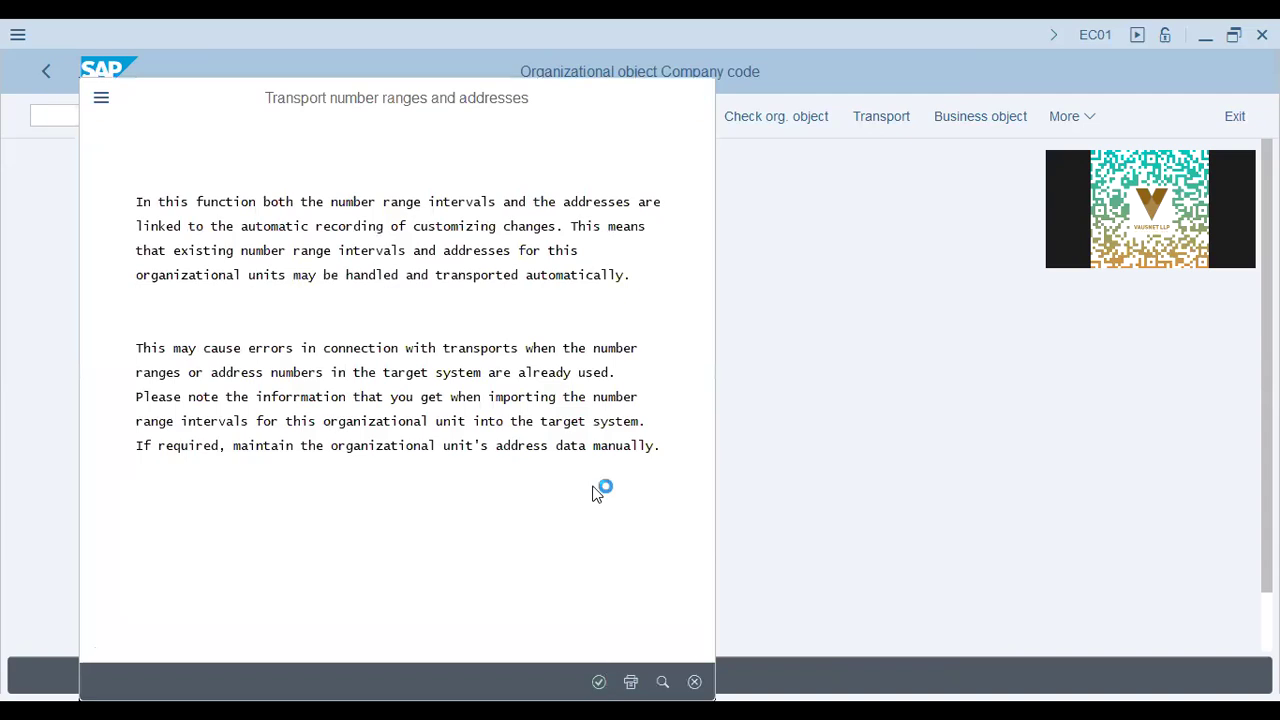
- Agree to transport the number ranges and addresses with the company code copy, and acknowledge the generic table transport information
left_click(599, 682)
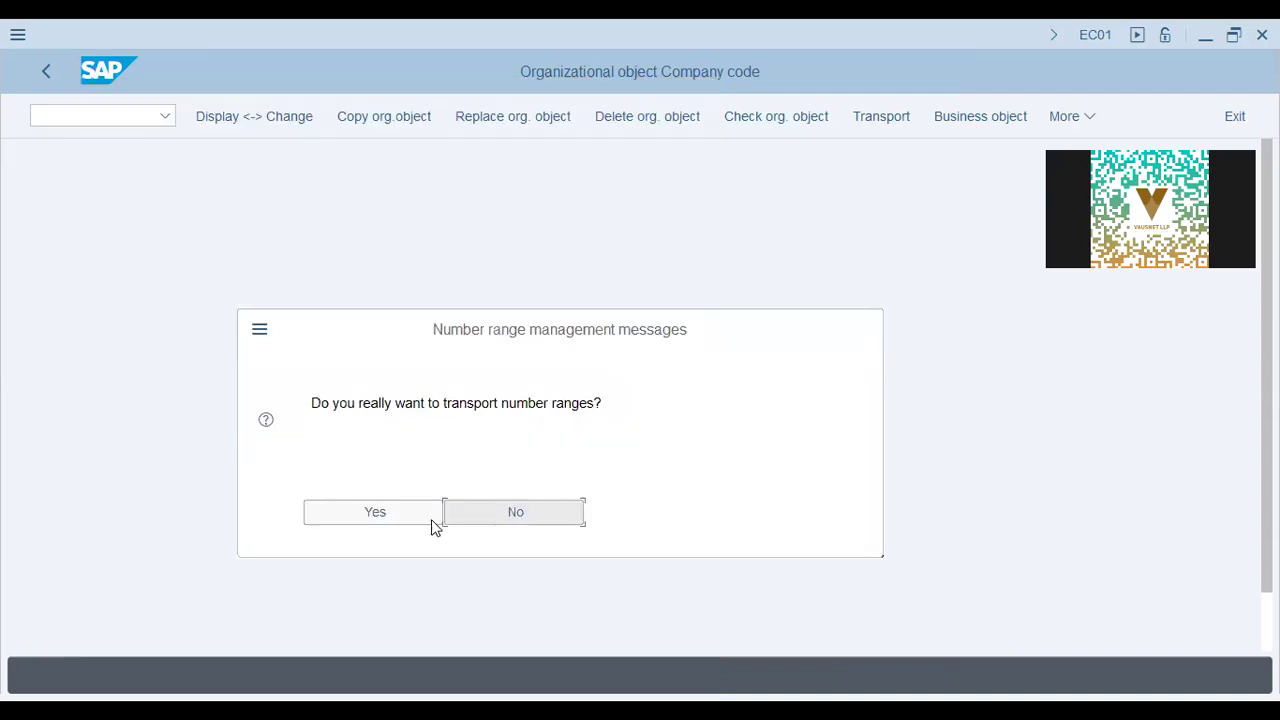
left_click(346, 514)
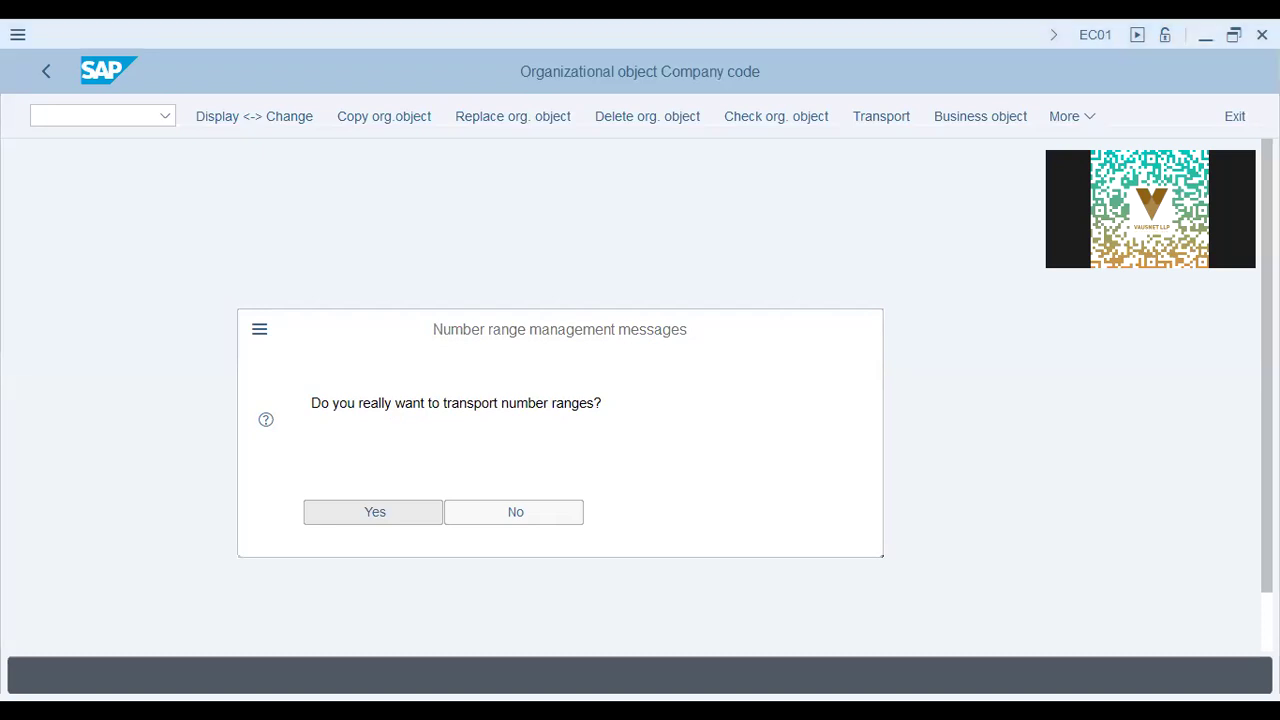
left_click(386, 512)
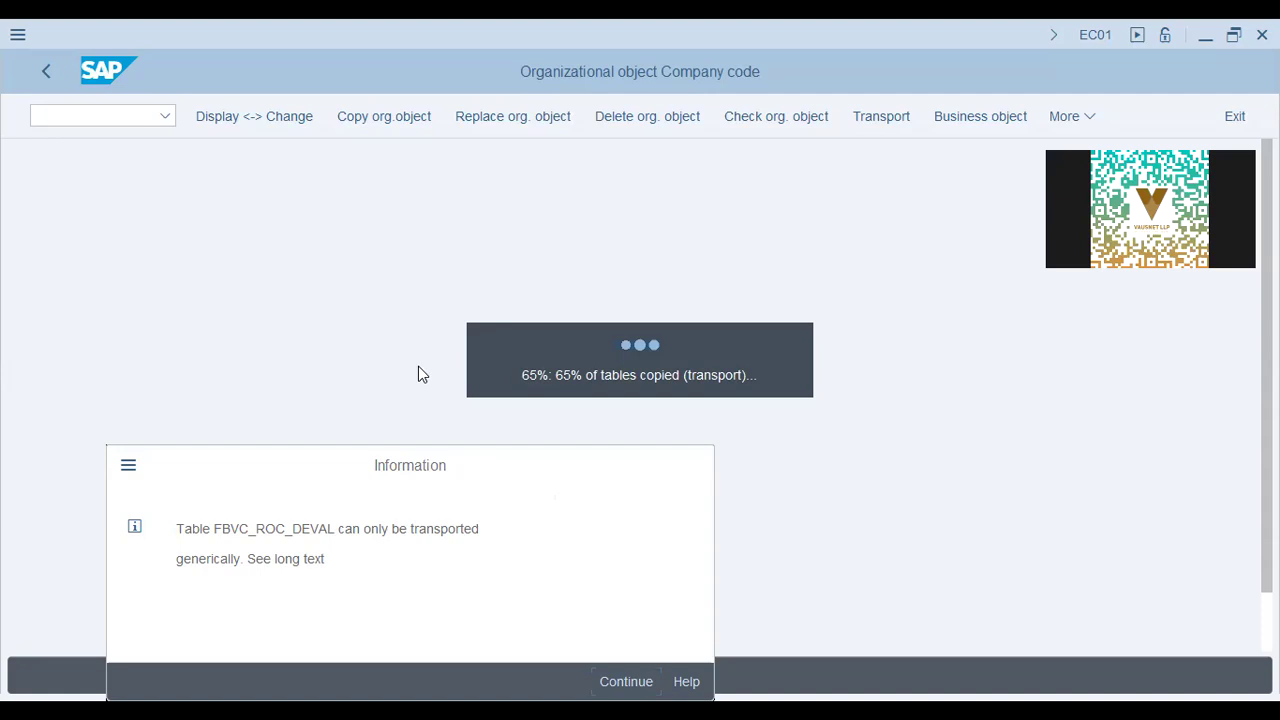
key("Return")
left_click(418, 423)
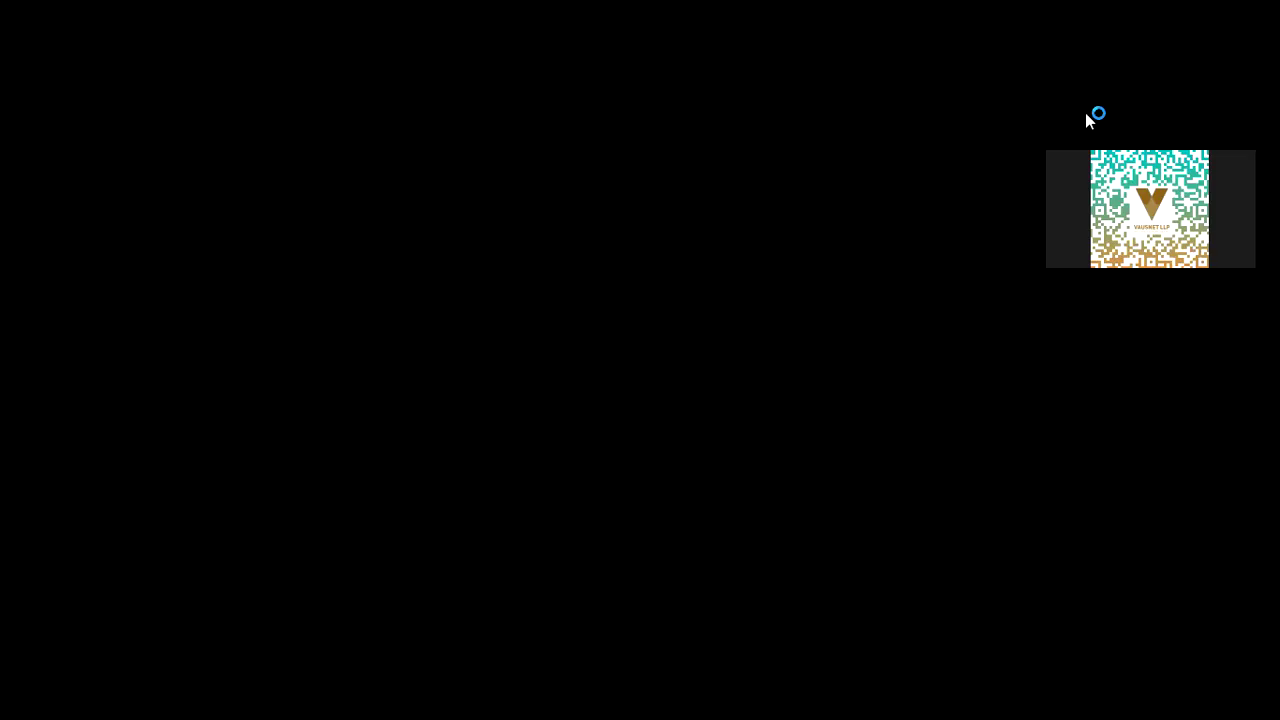
key("Return")
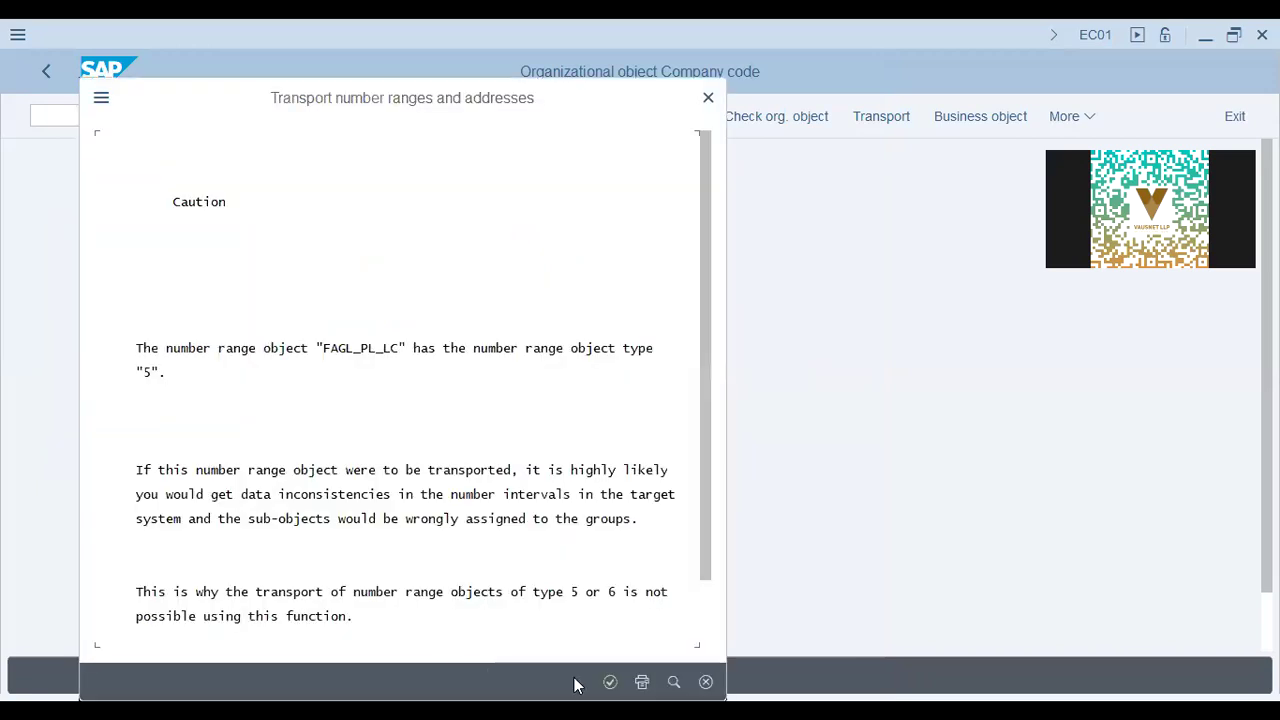
- Acknowledge the FAGL_PL_LC number range caution and transport the intervals, recording them in the CAP9 - FICO Config customizing request
left_click(607, 683)
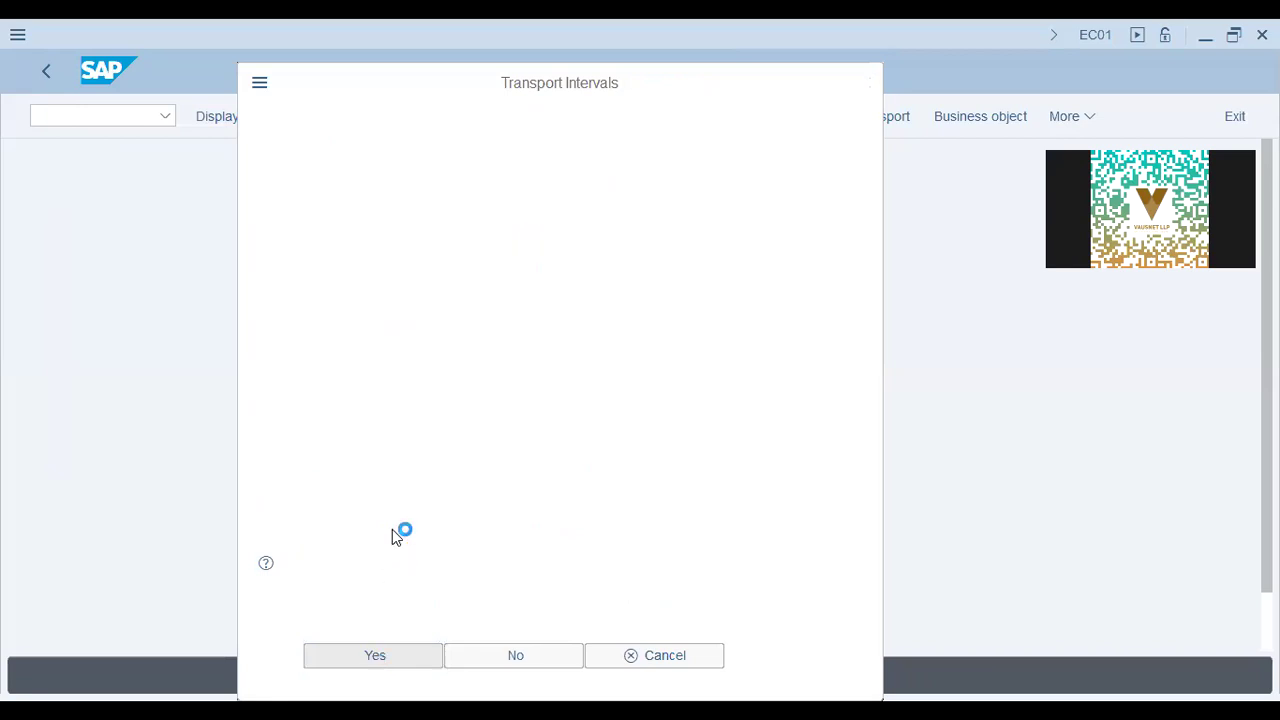
key("Return")
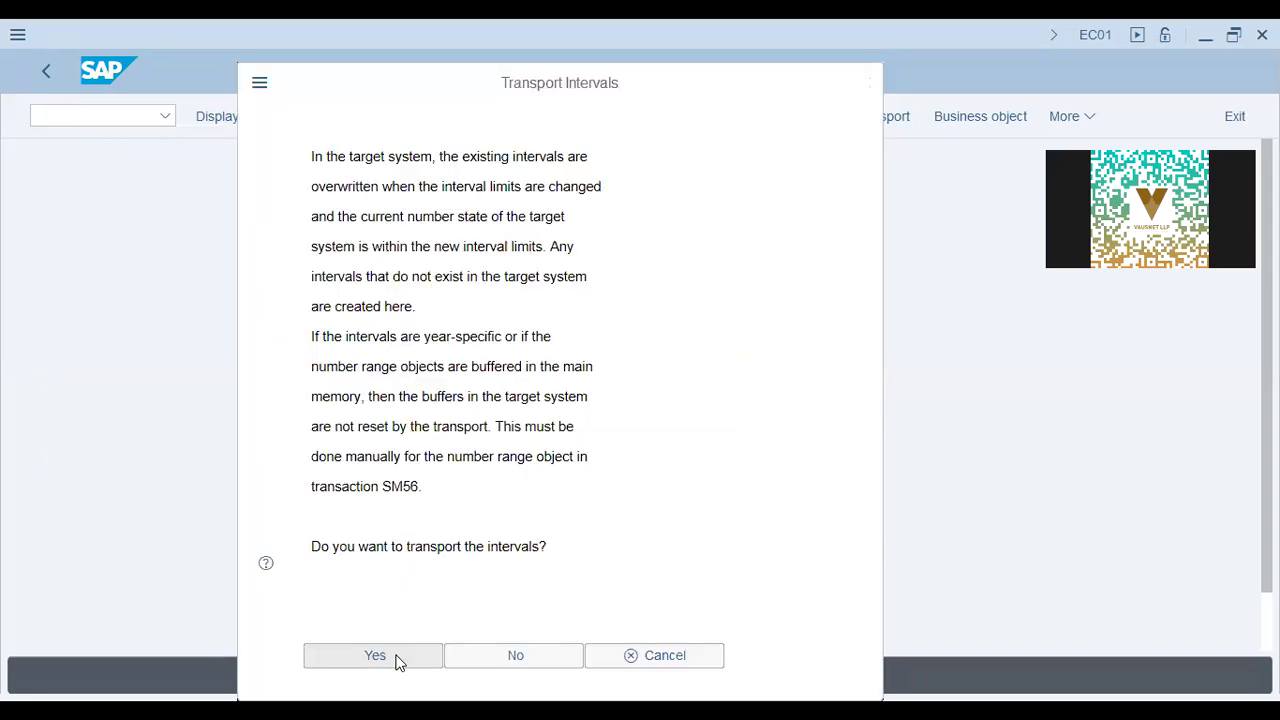
left_click(397, 658)
left_click(392, 652)
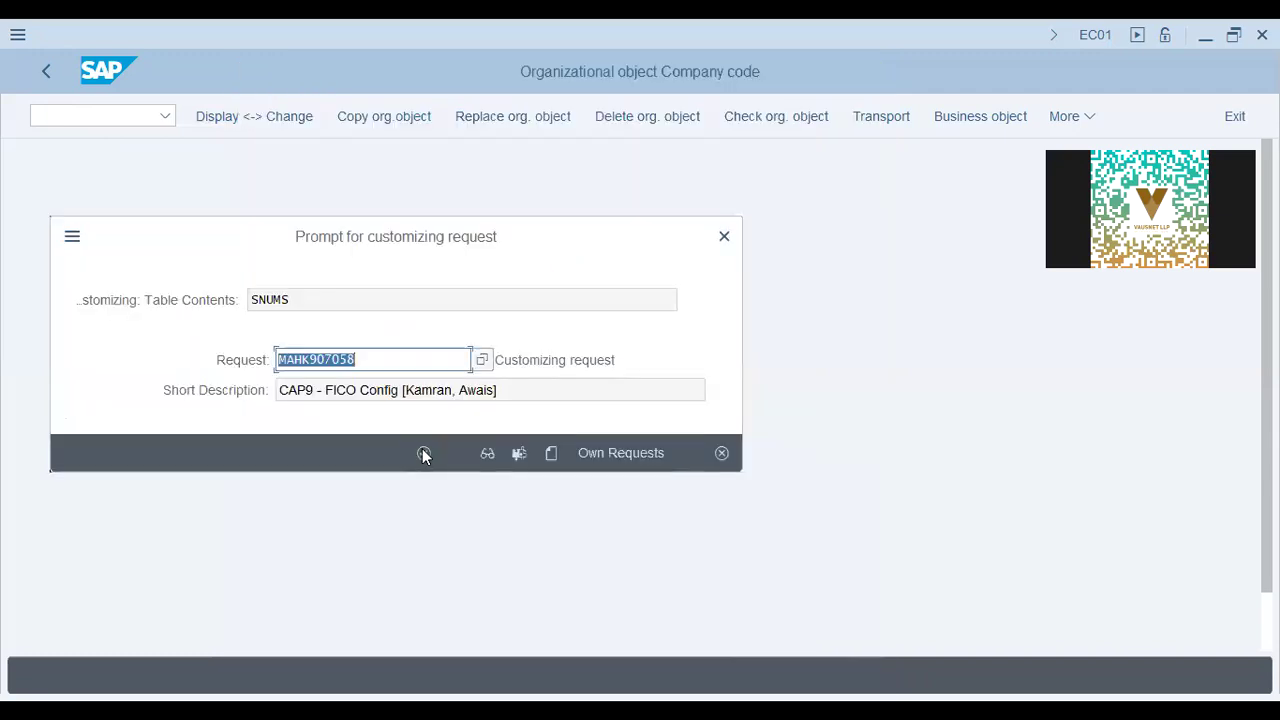
left_click(423, 453)
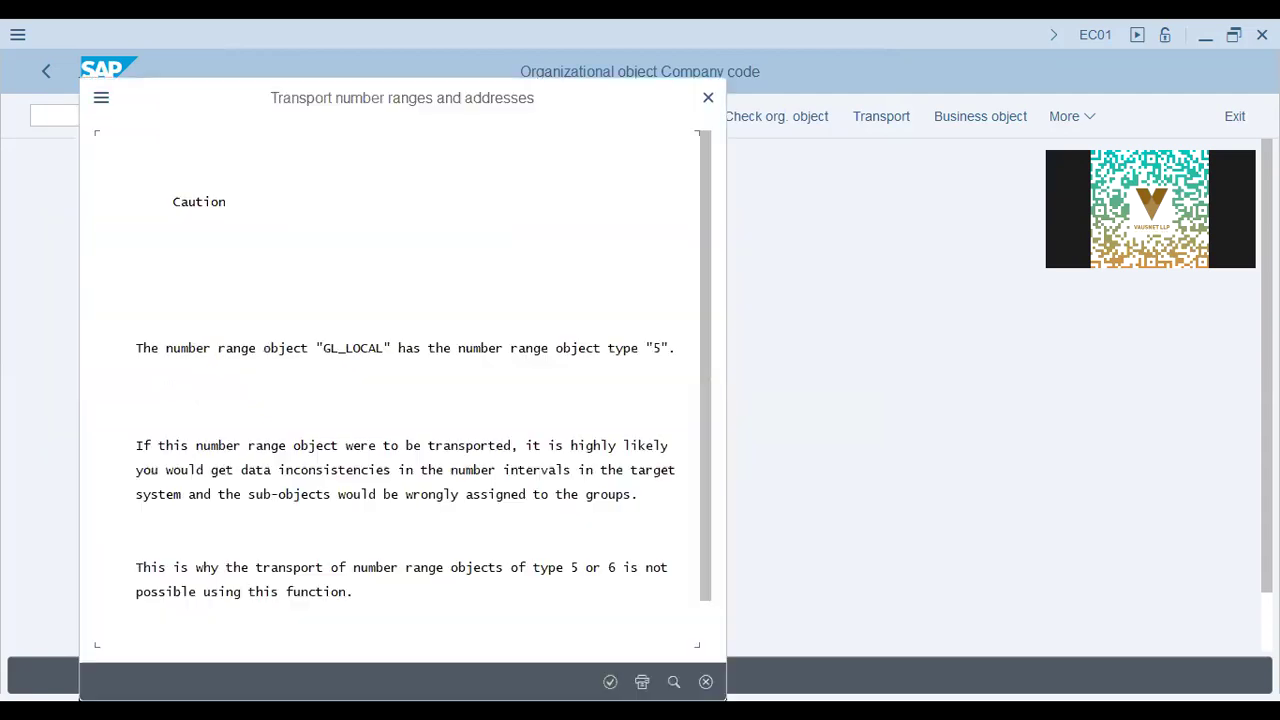
- Acknowledge the GL_LOCAL and GL_ROL_LOC cautions and record the next interval transport in the same CAP9 - FICO Config request
left_click(608, 682)
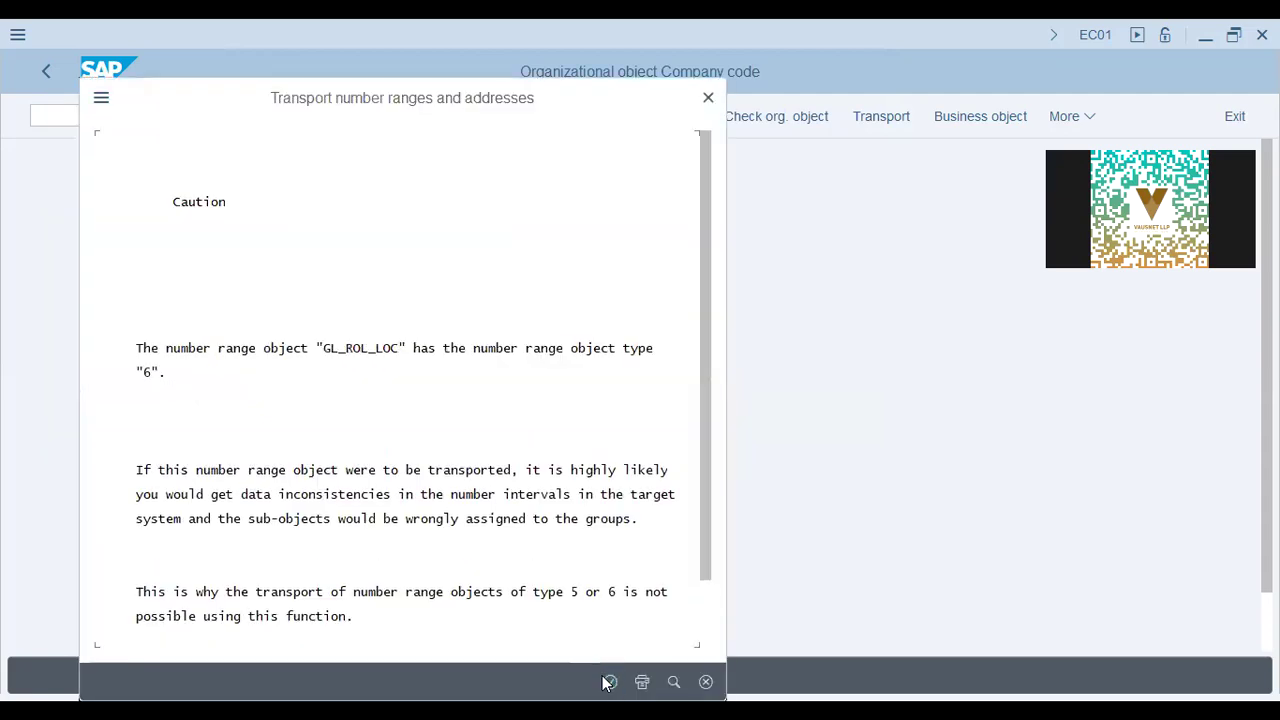
left_click(608, 682)
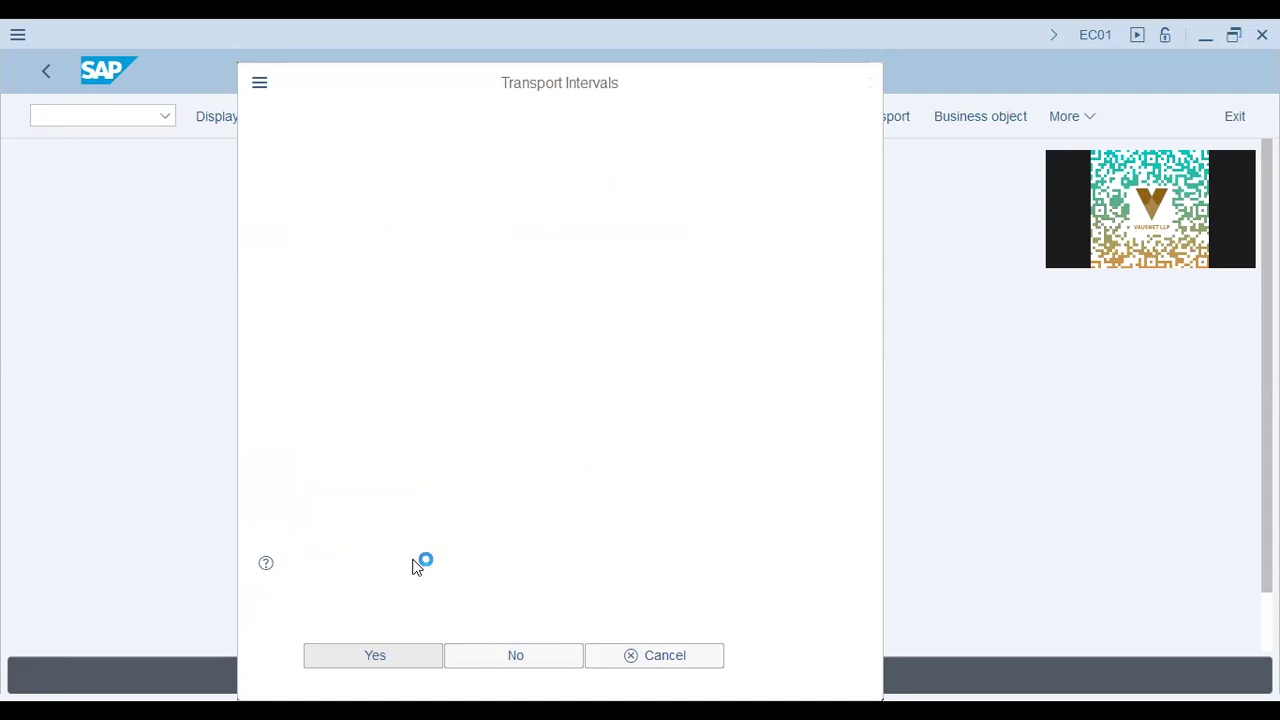
left_click(407, 655)
left_click(426, 455)
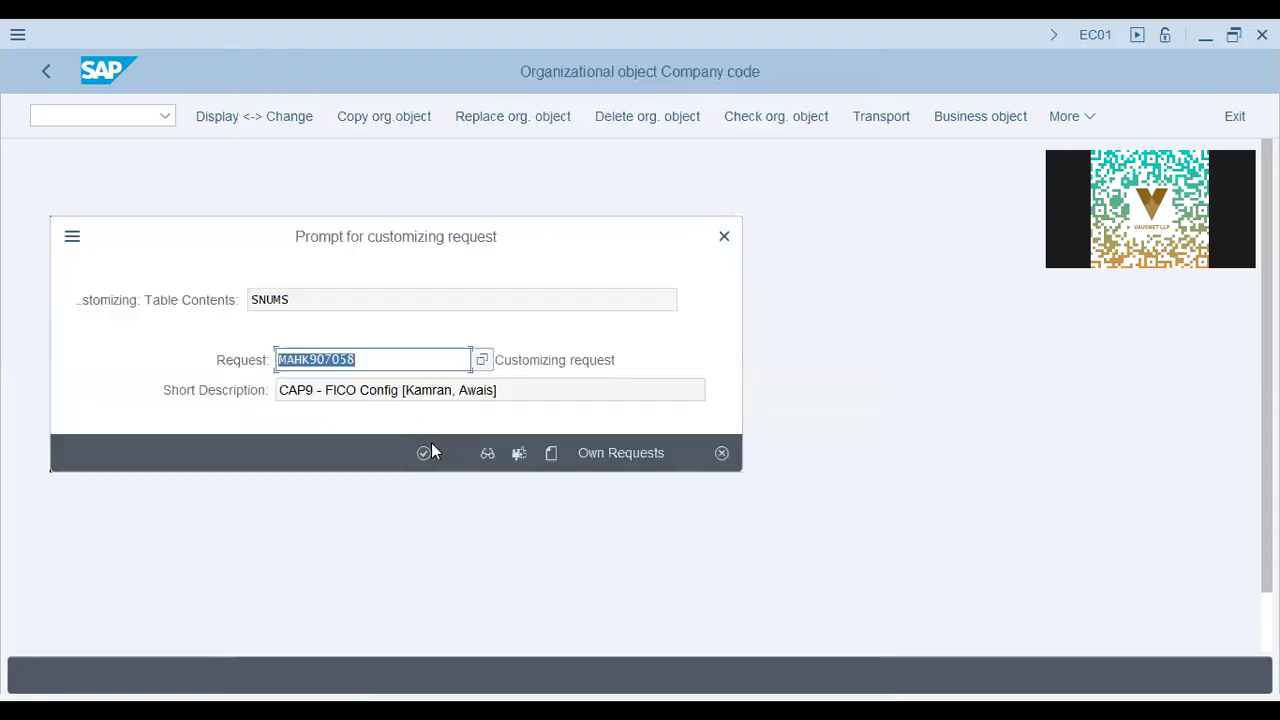
left_click(429, 451)
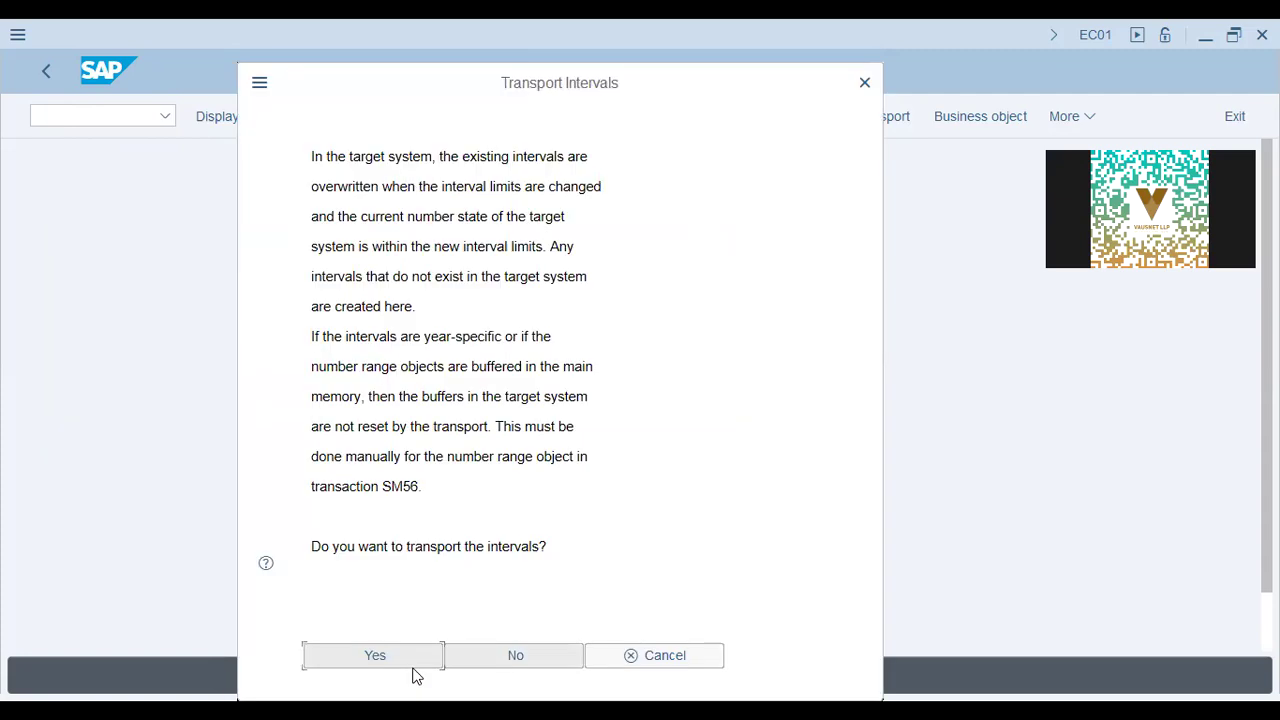
- Approve the remaining interval transports into the CAP9 - FICO Config request and acknowledge the J_1ICERT caution to finish the company code copy
left_click(416, 656)
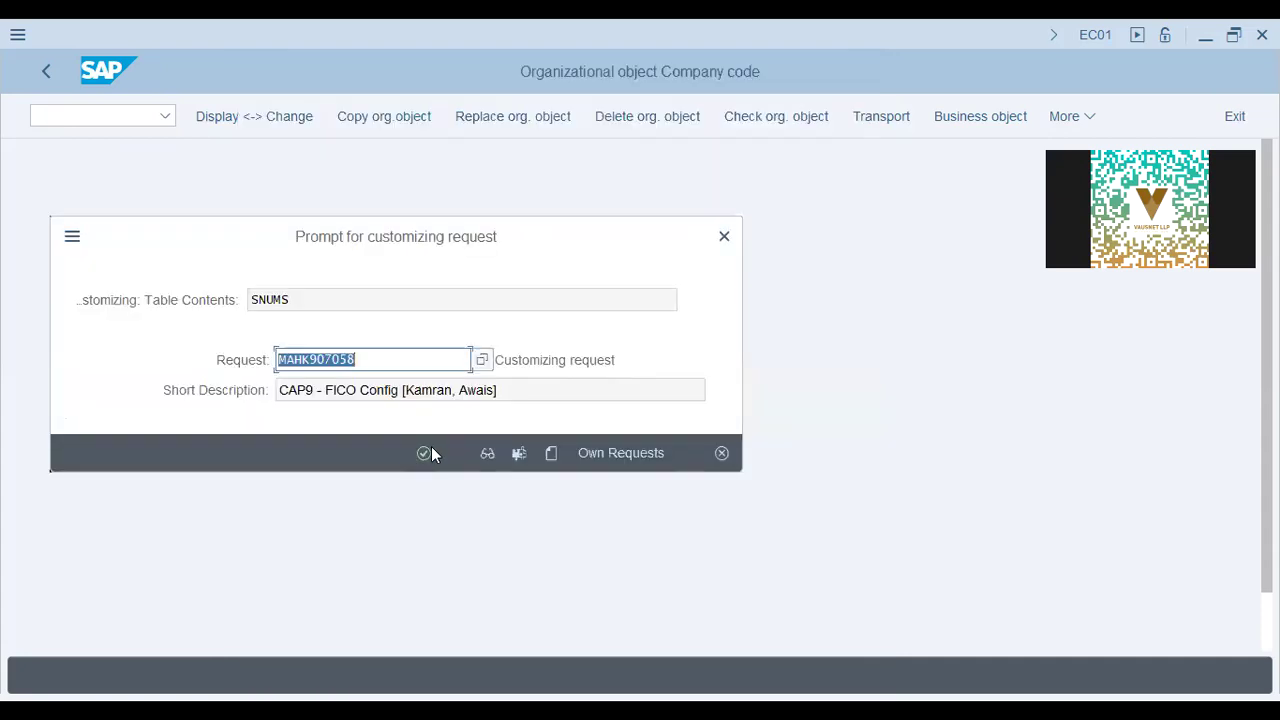
left_click(431, 452)
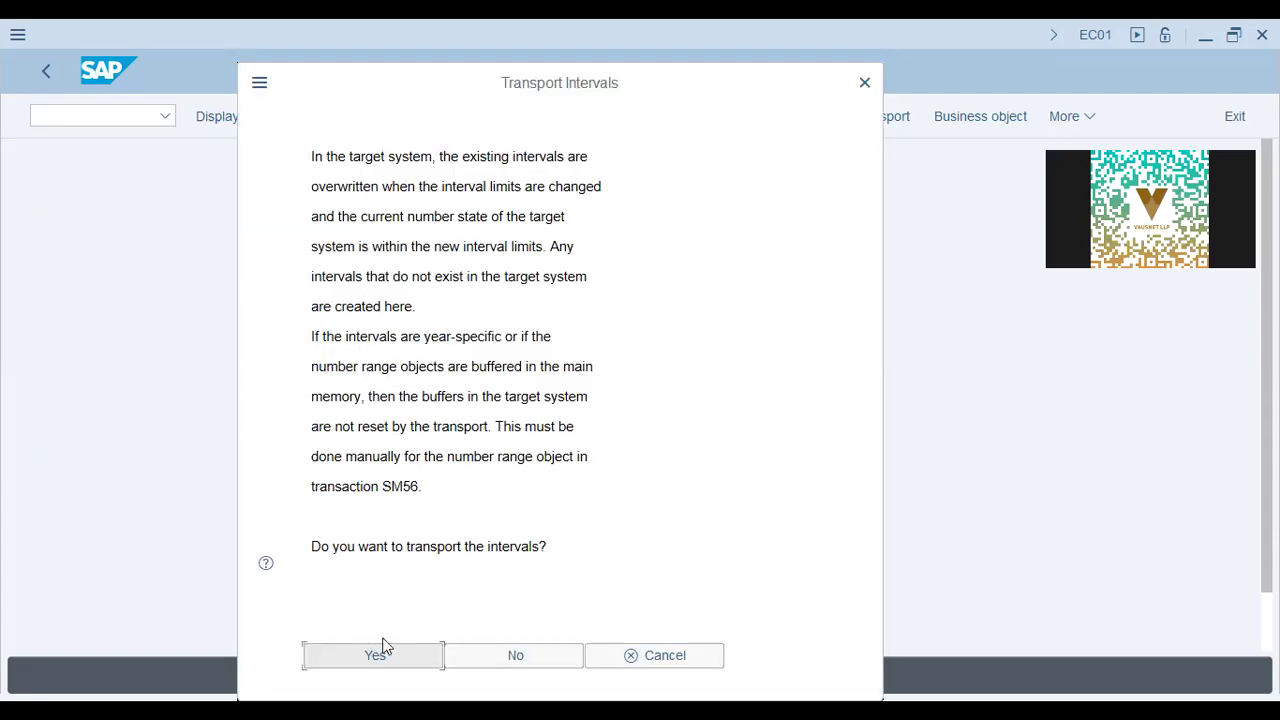
left_click(383, 656)
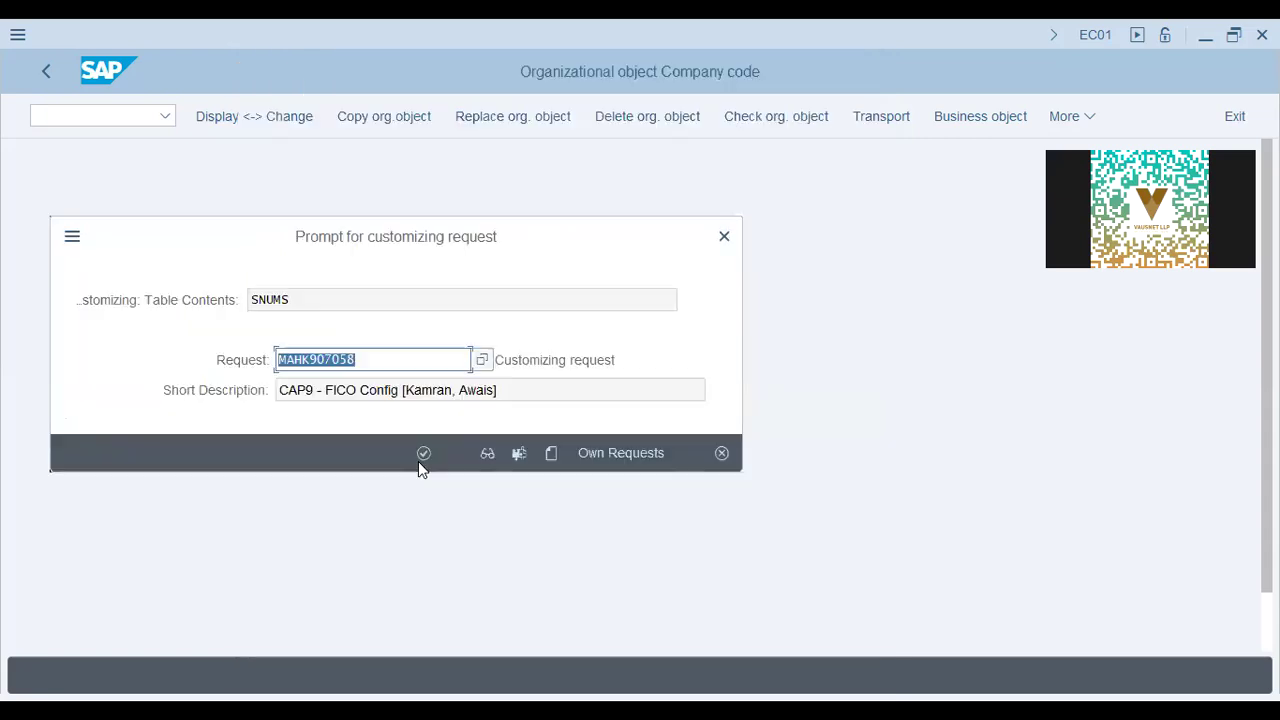
left_click(423, 455)
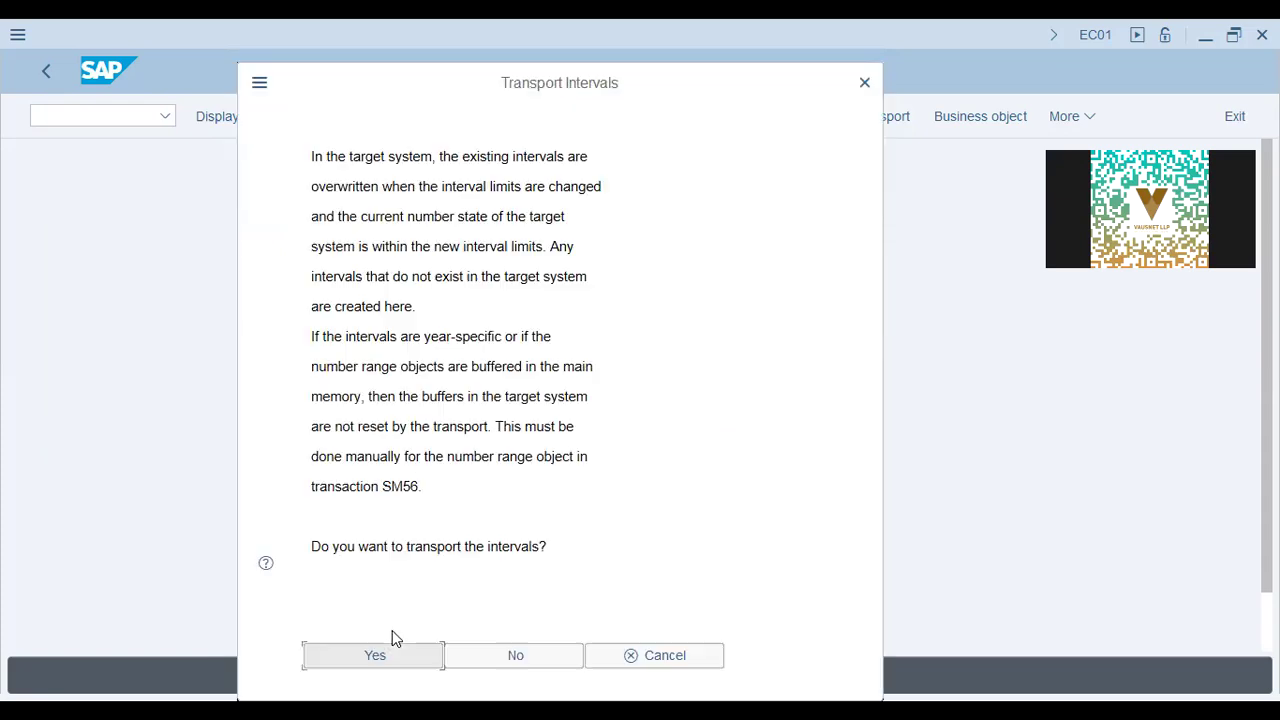
left_click(390, 665)
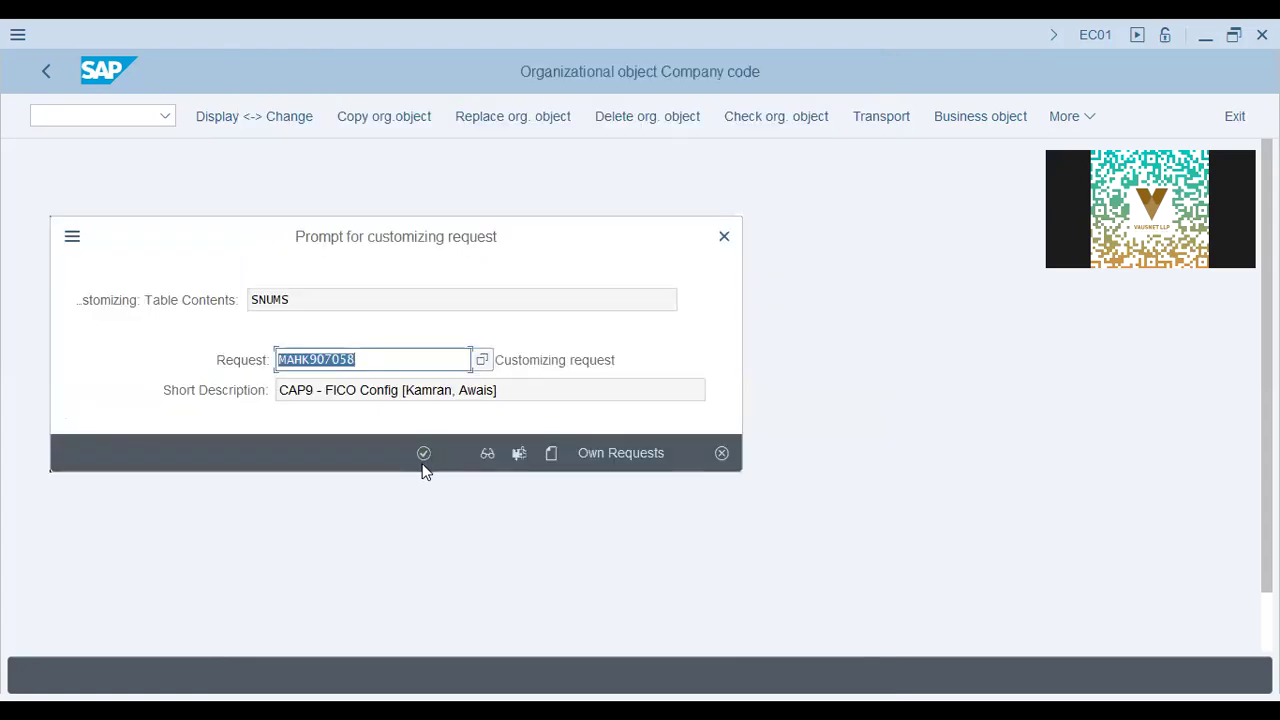
left_click(424, 458)
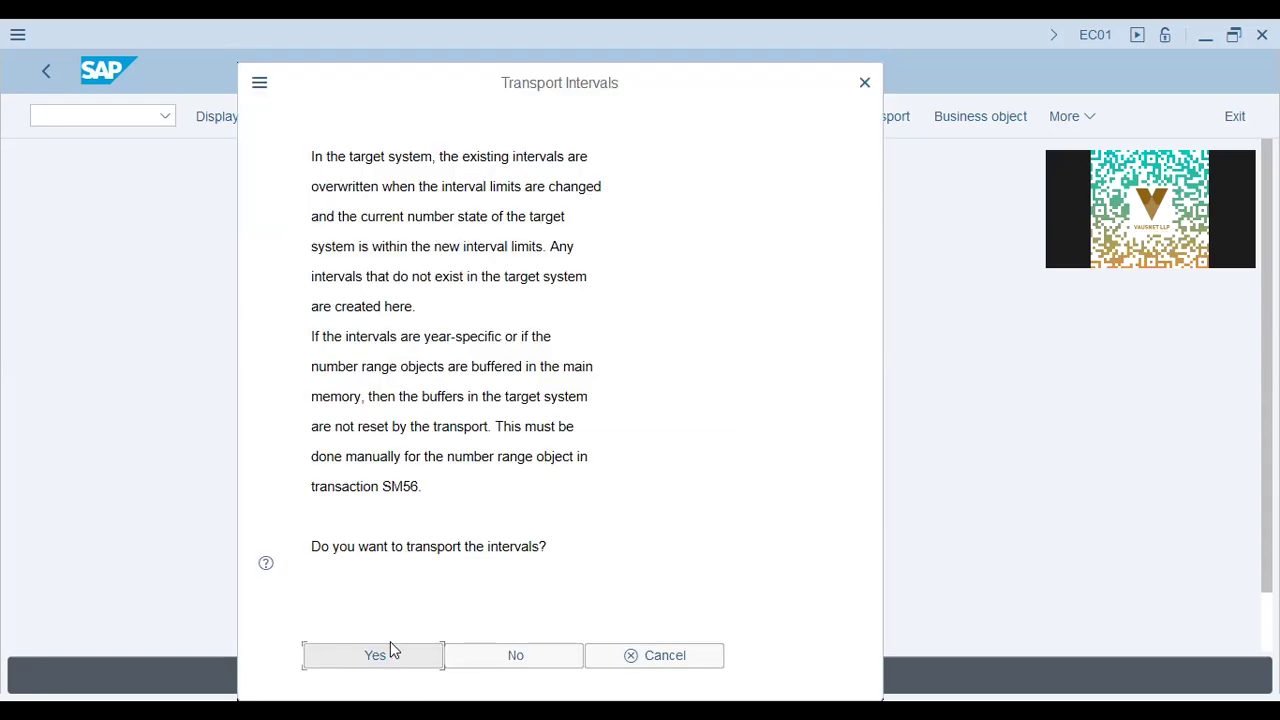
left_click(390, 651)
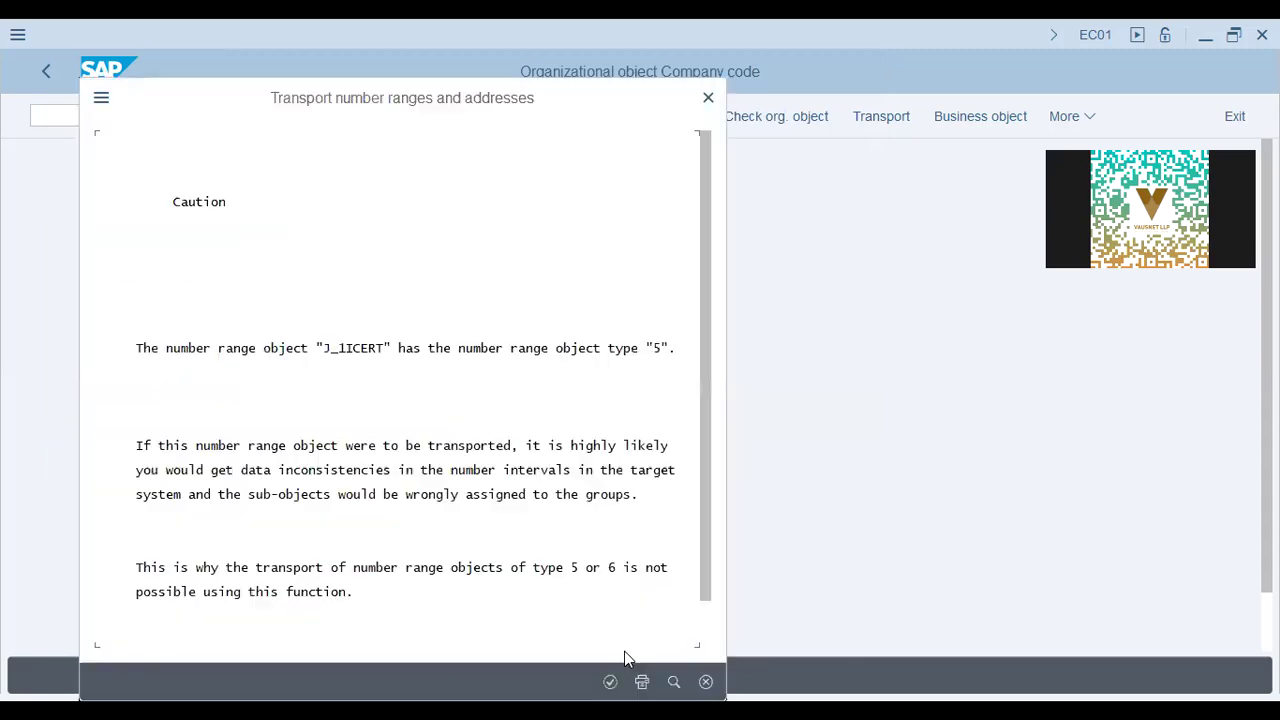
left_click(610, 681)
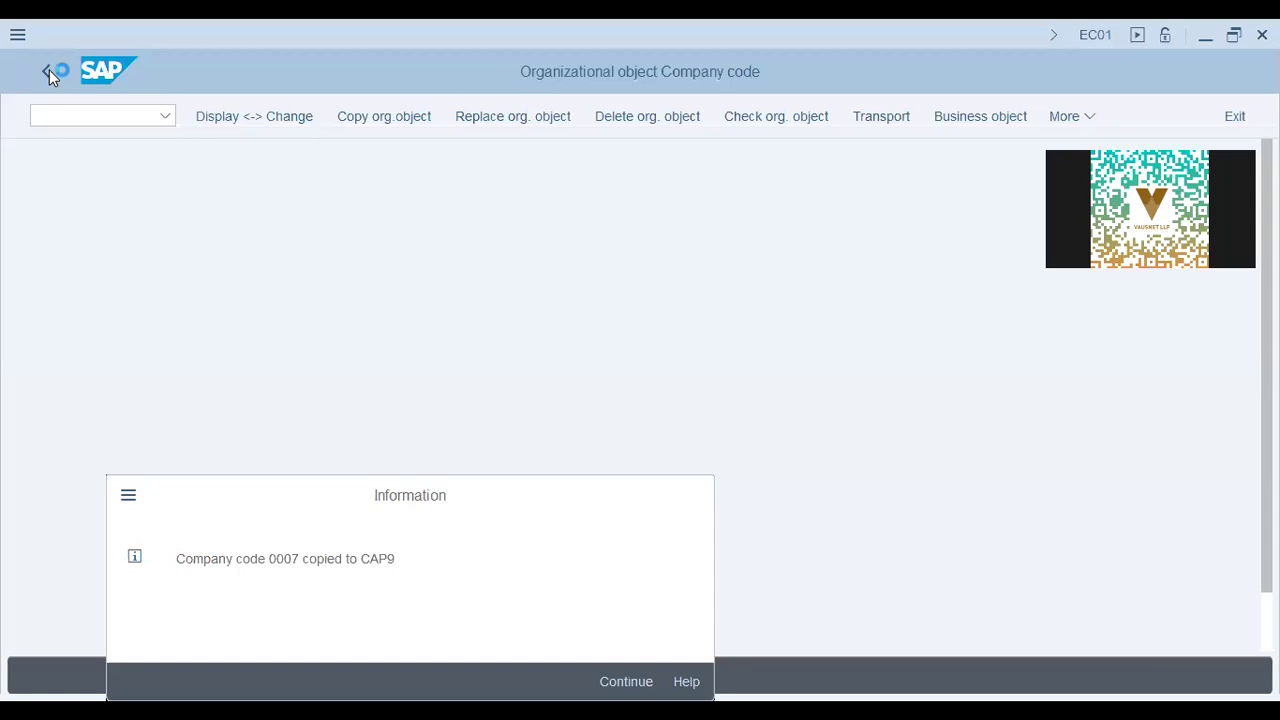
- Leave the company code copy activity and open the Transport Organizer with transaction SE10
left_click(49, 71)
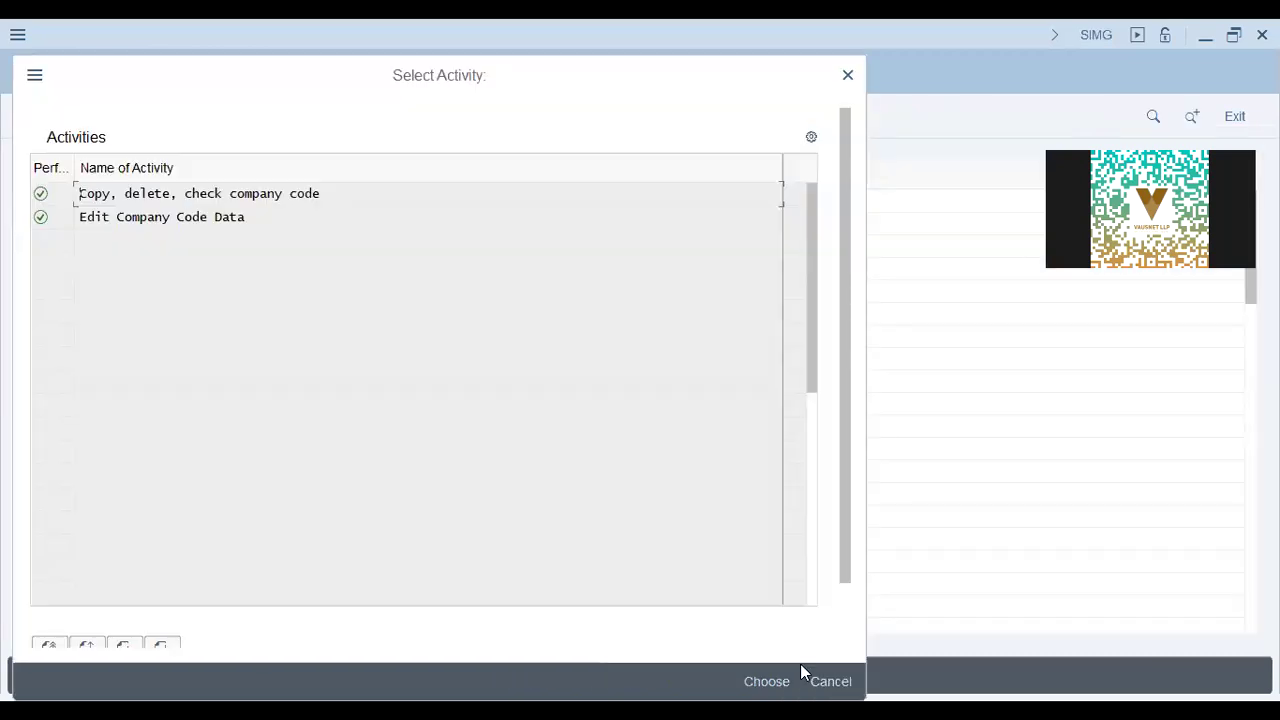
left_click(830, 681)
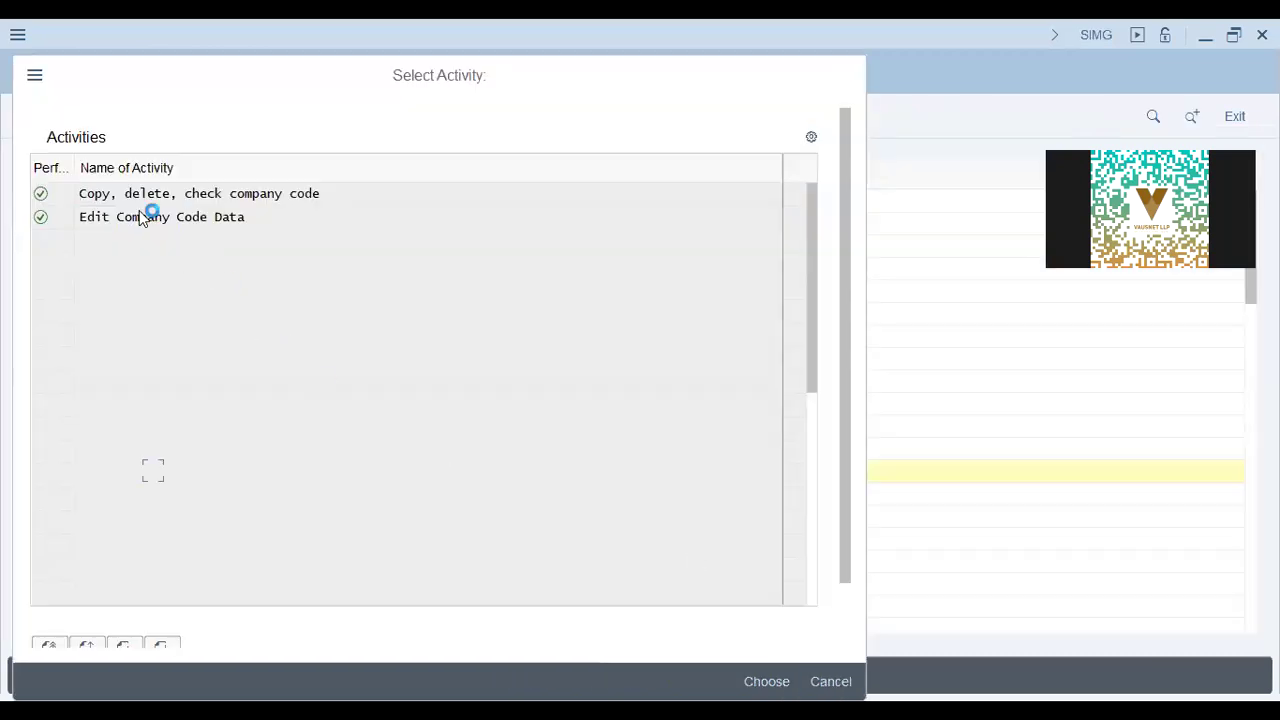
type("/nse")
key("BackSpace")
key("BackSpace")
type("se16")
key("Return")
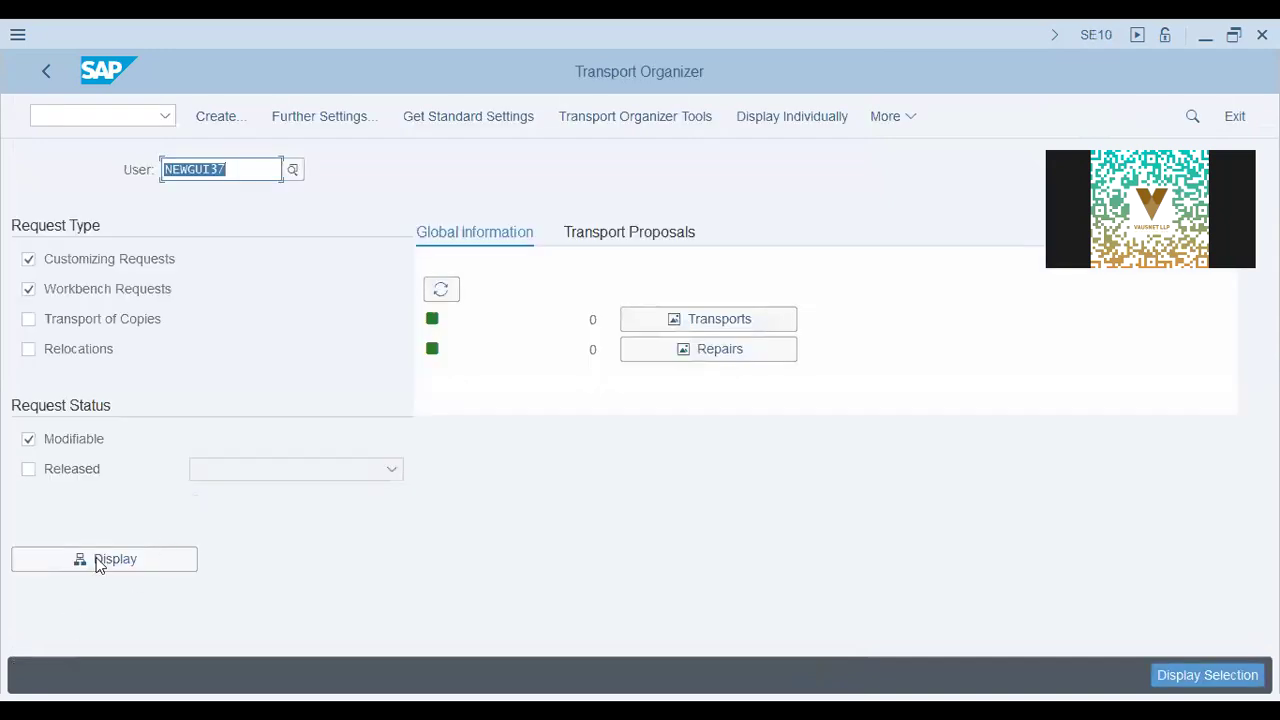
- Display the modifiable requests and examine the IMG activities recorded in the customizing task of the CAP9 - FICO Config request
left_click(98, 561)
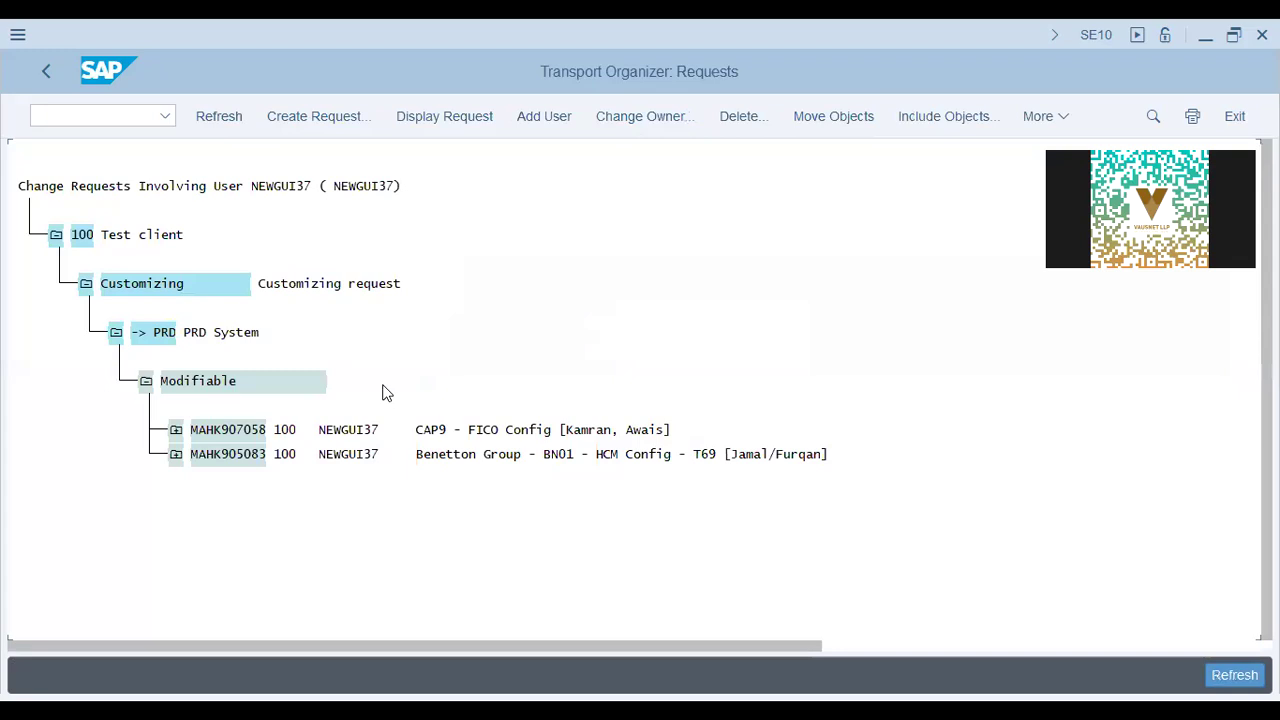
left_click(497, 432)
left_click(176, 430)
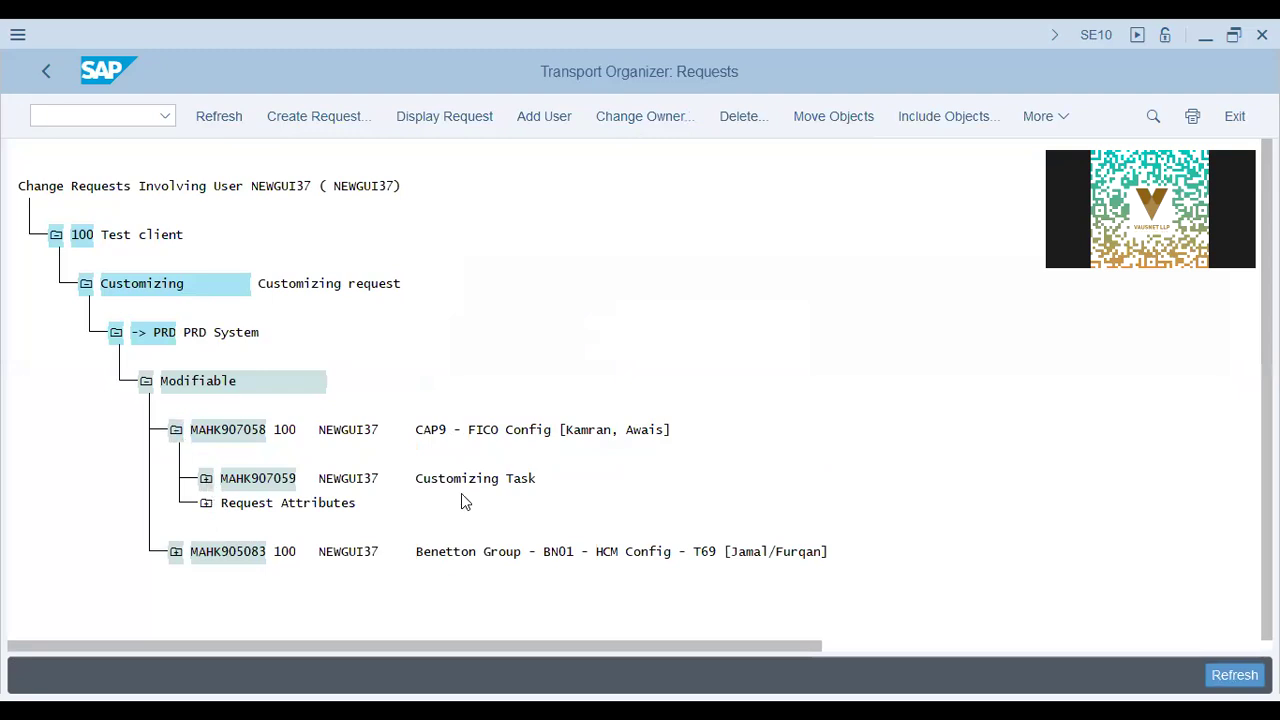
double_click(461, 490)
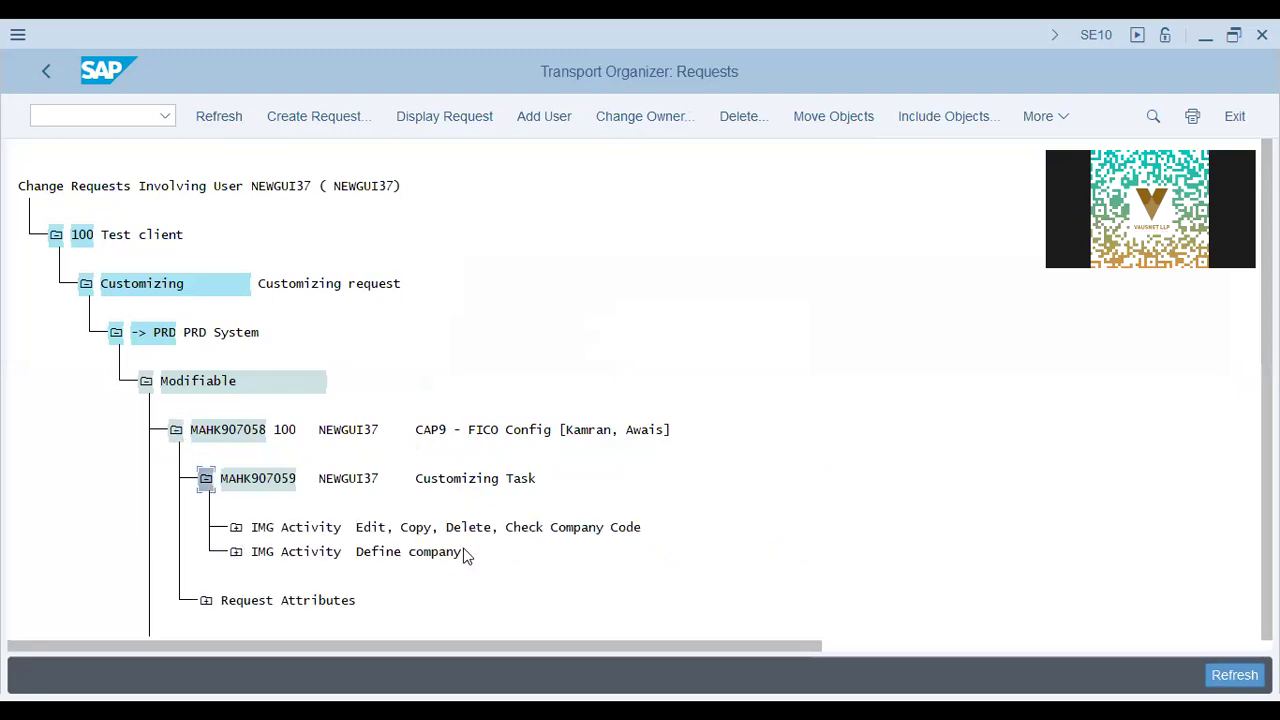
- Leave the Transport Organizer and open the SAP Customizing Implementation Guide with transaction SPRO
left_click(115, 120)
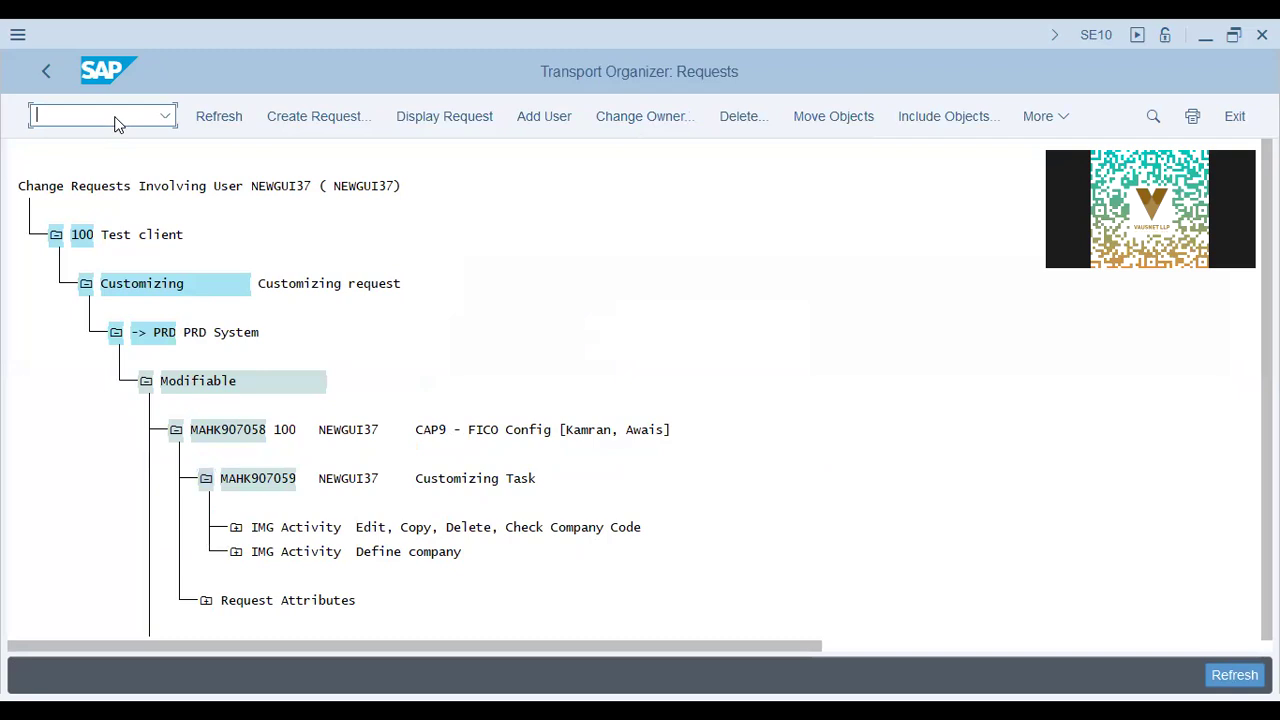
type("/nspro")
key("Return")
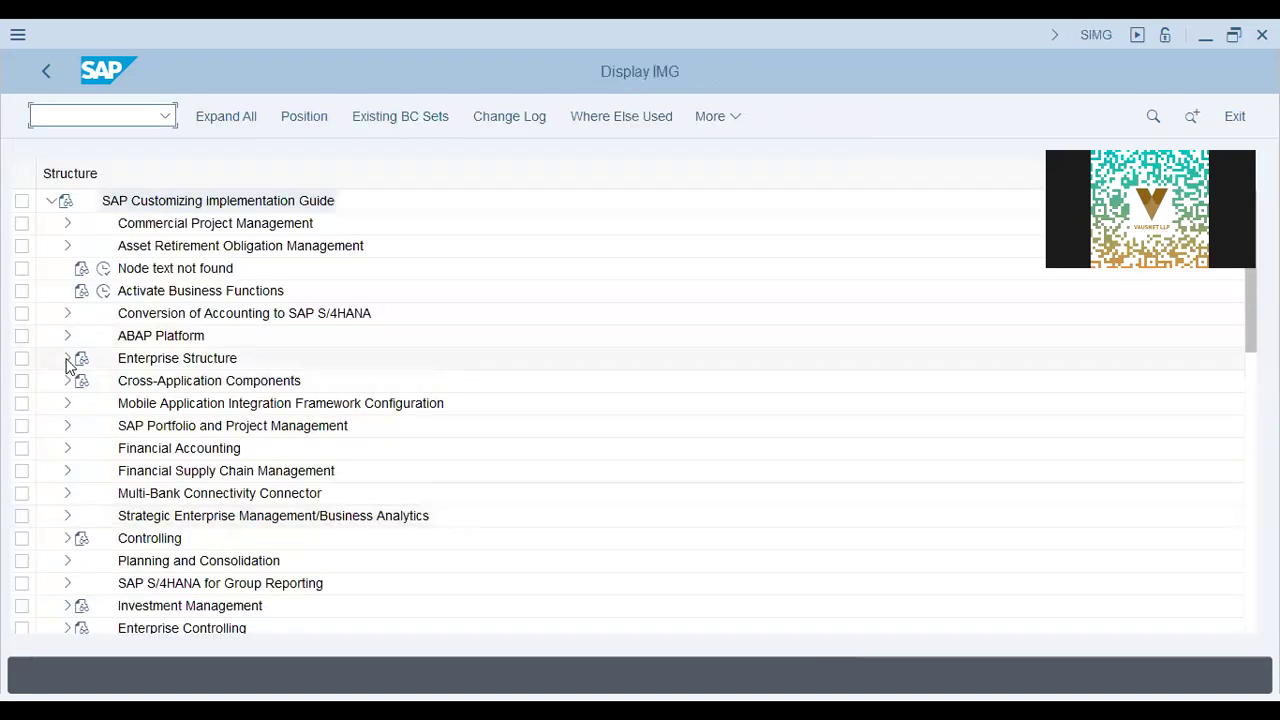
left_click(67, 358)
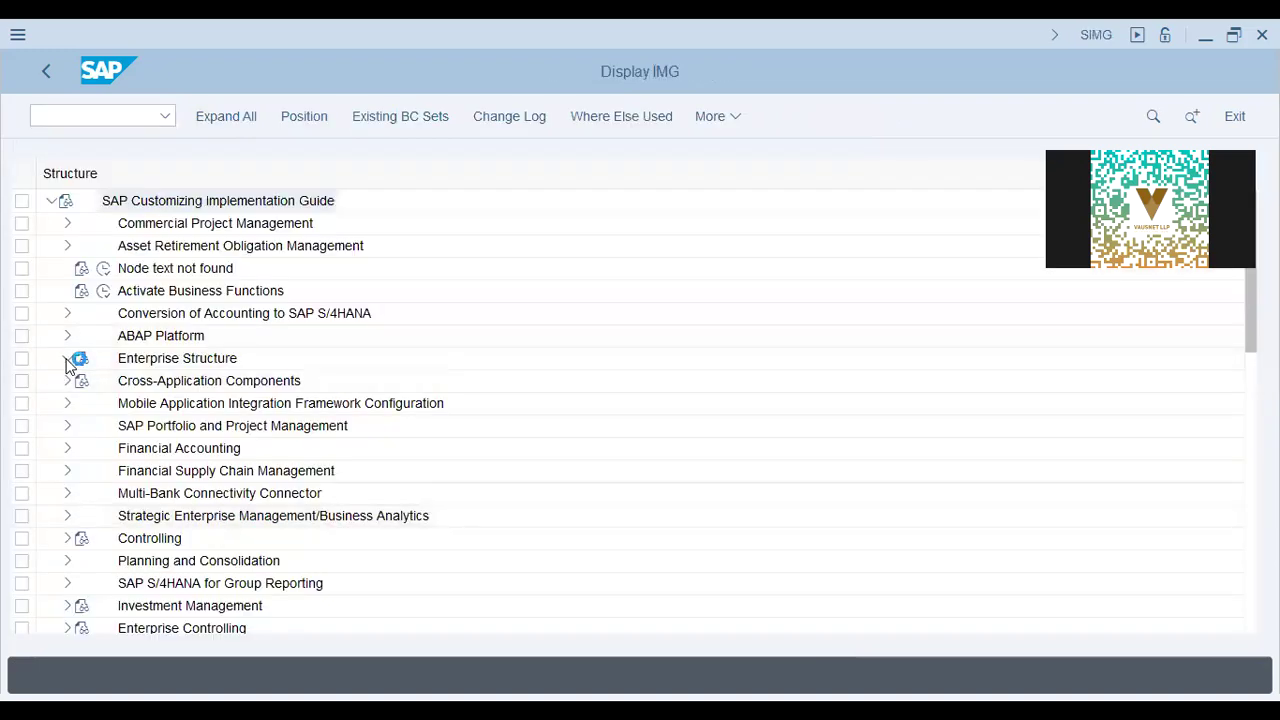
left_click(67, 358)
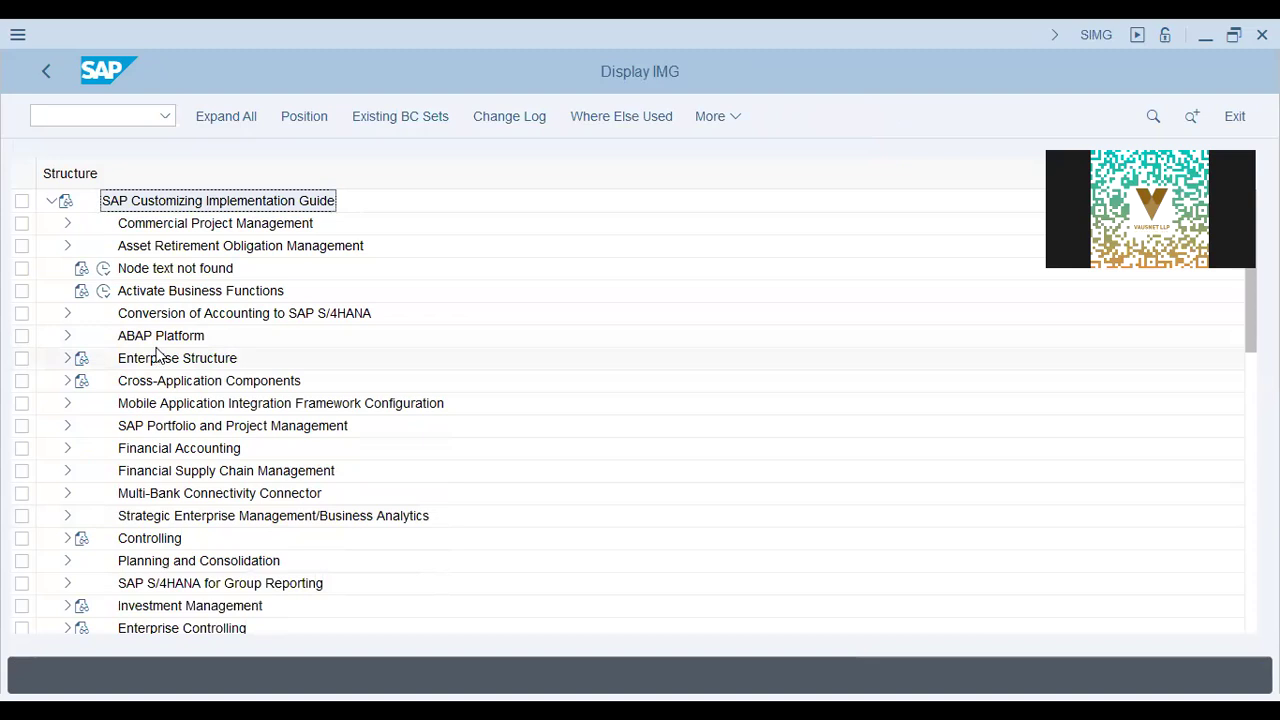
left_click(155, 366)
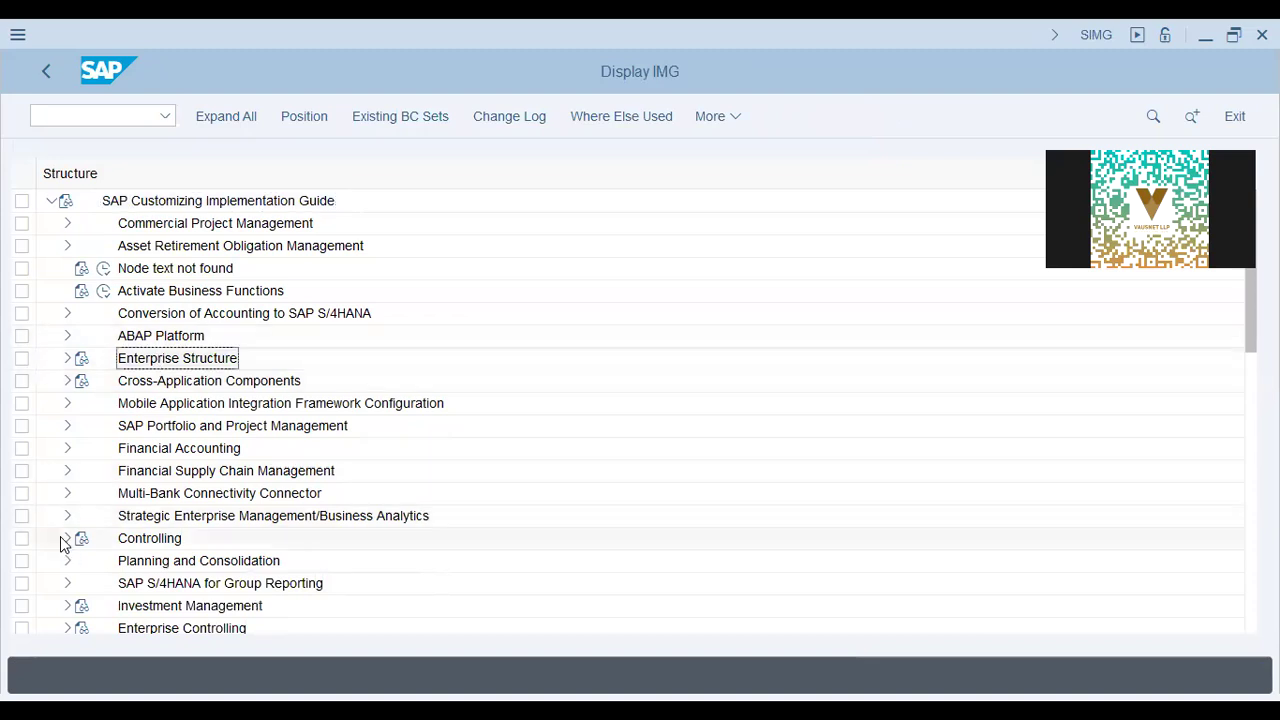
- Expand Financial Accounting, General Ledger Accounting, Master Data and G/L Accounts down to the Preparations activities
left_click(68, 448)
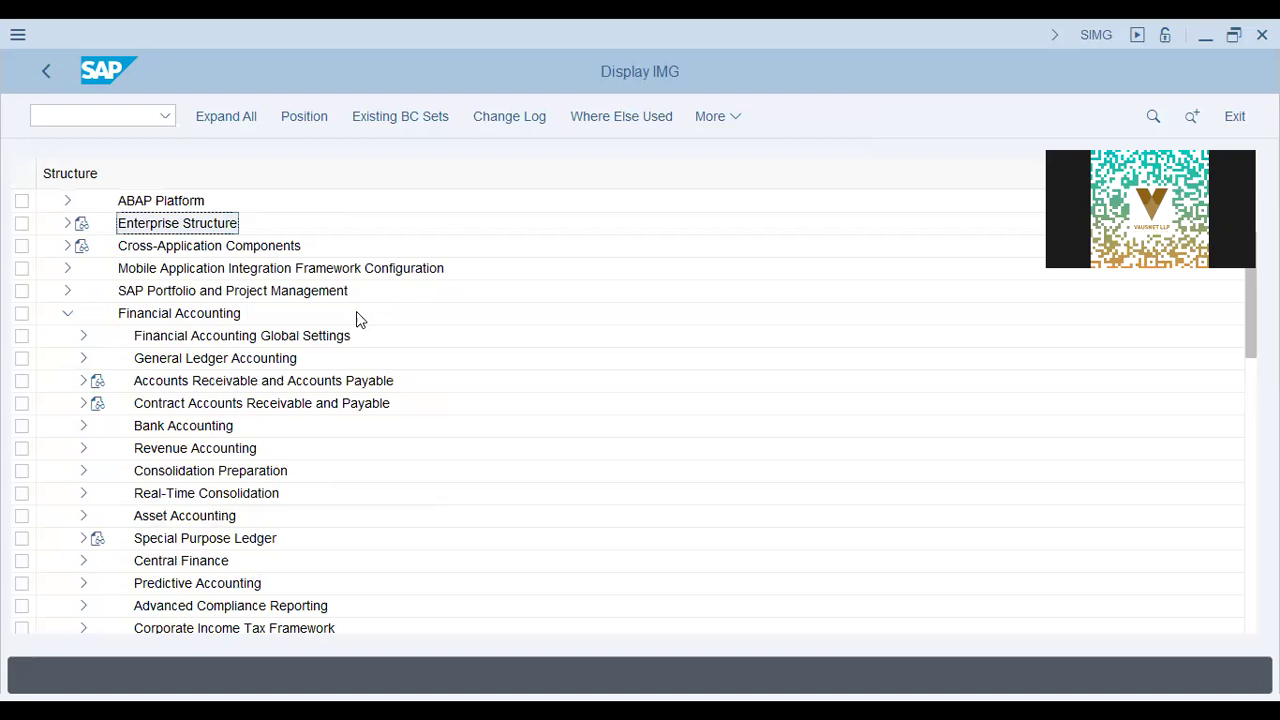
left_click(189, 340)
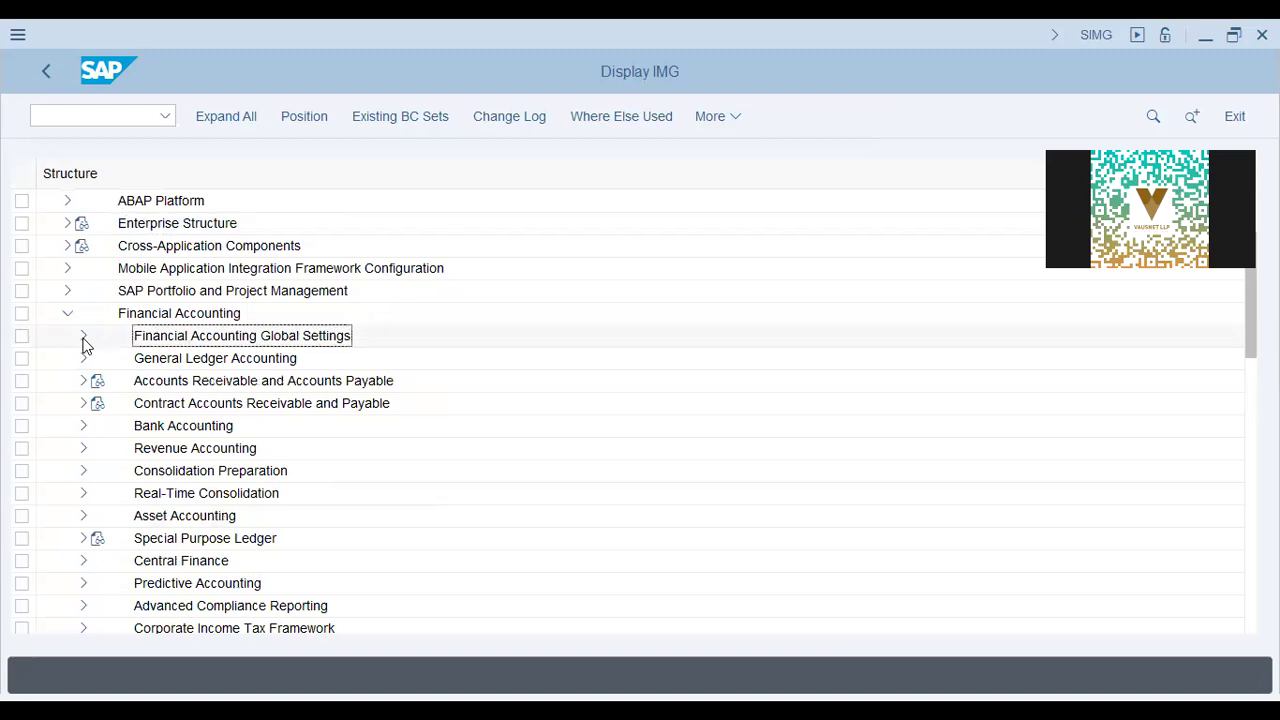
left_click(84, 358)
left_click(99, 381)
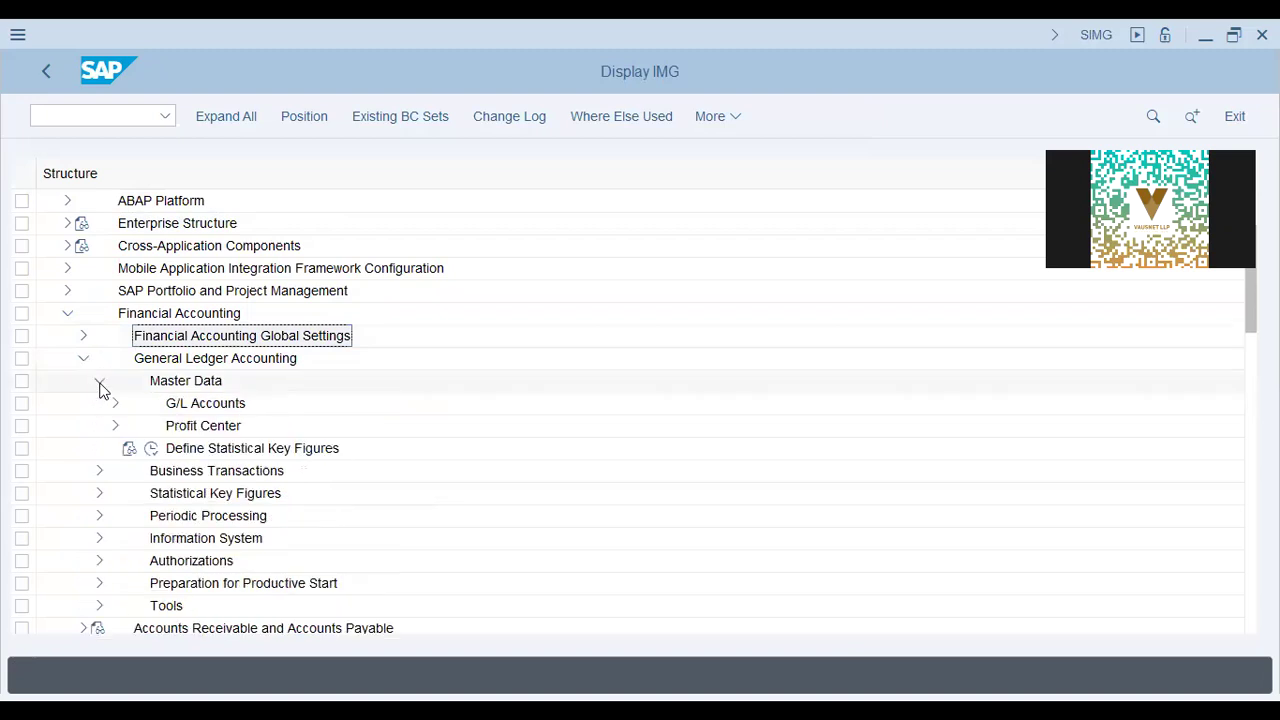
left_click(113, 404)
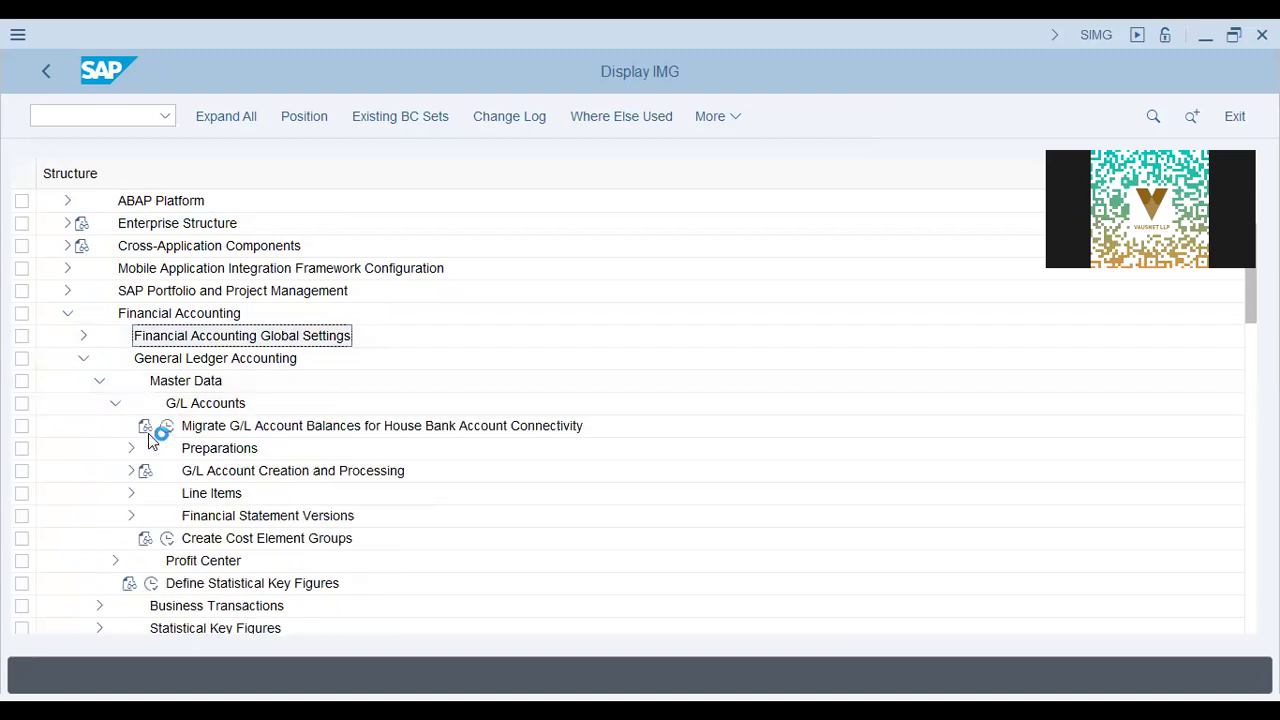
left_click(131, 448)
left_click(262, 478)
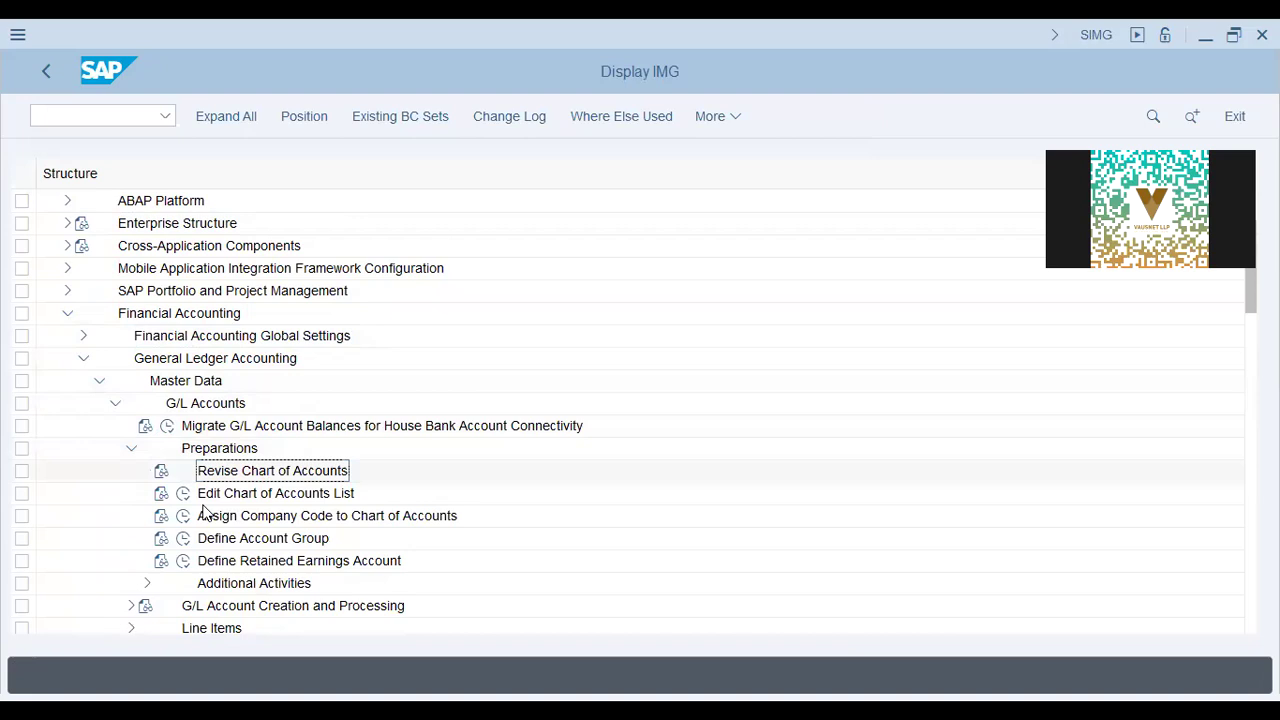
- Start a new entry in Edit Chart of Accounts List for chart CAP9 with the description "CAP9 - Chart of Accounts"
left_click(183, 493)
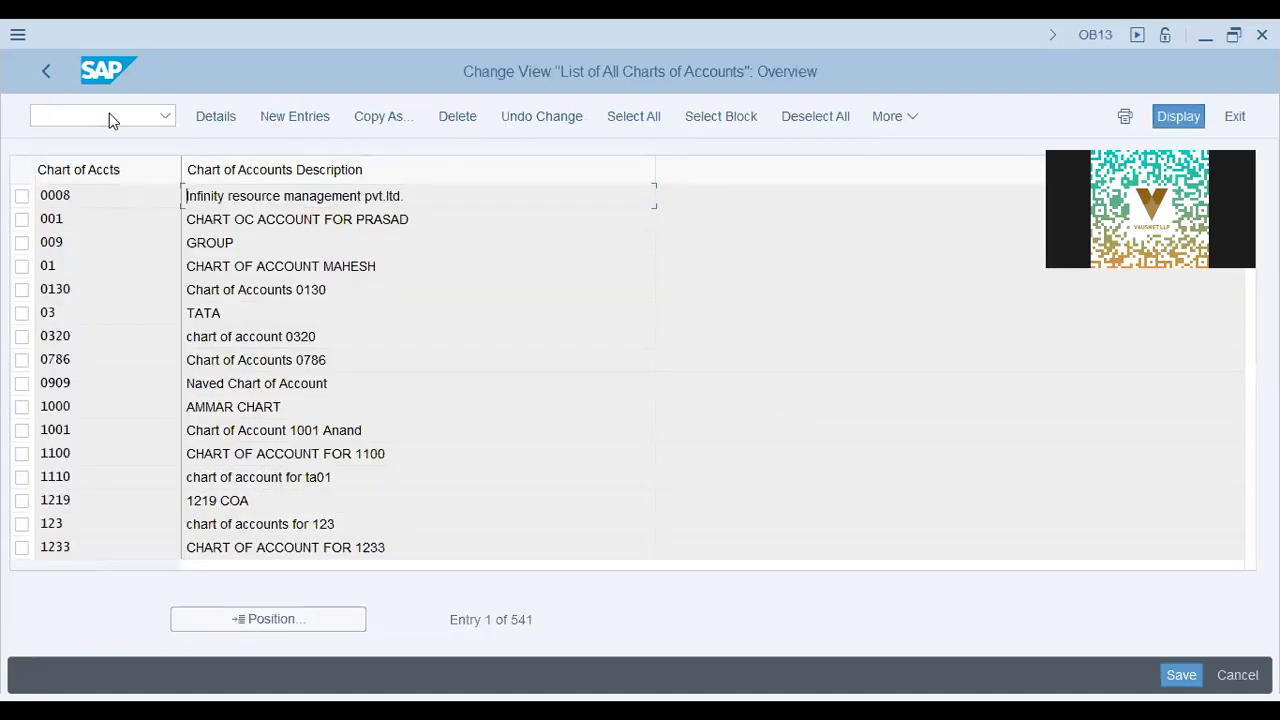
left_click(292, 116)
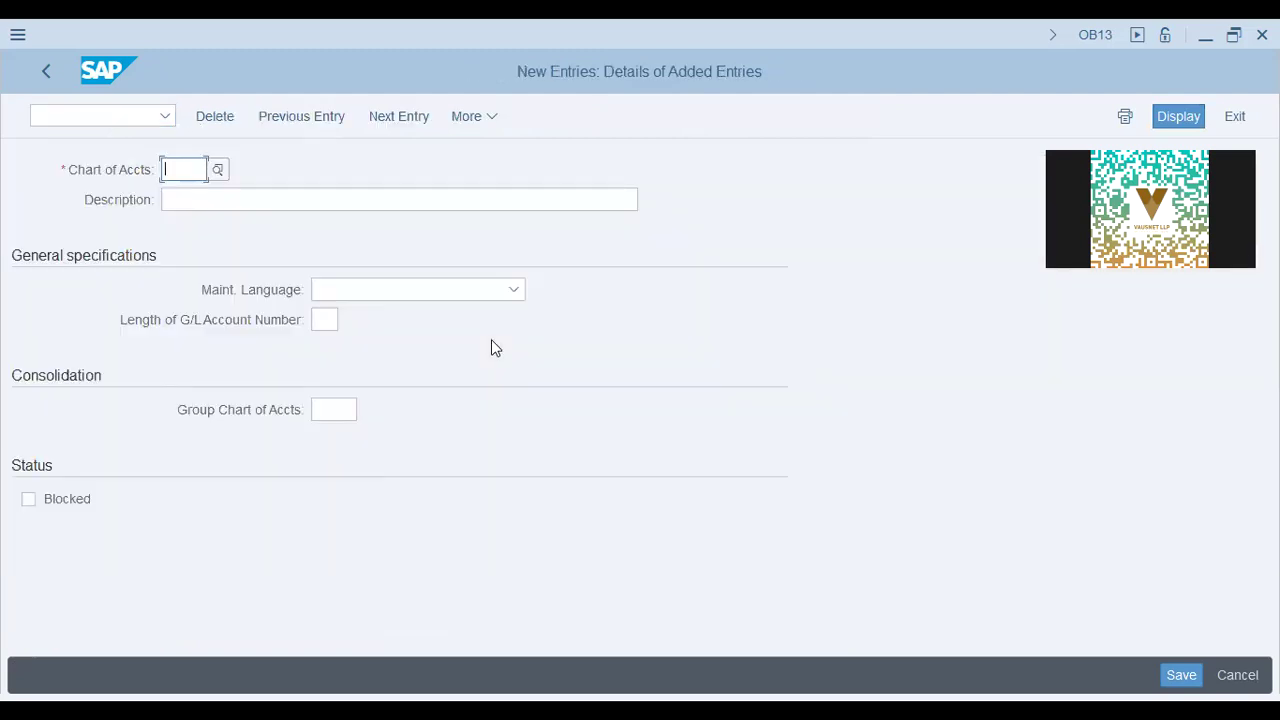
type("cap9")
key("Tab")
type("cap9")
key("Tab")
key("shift+Tab")
type("CAP9")
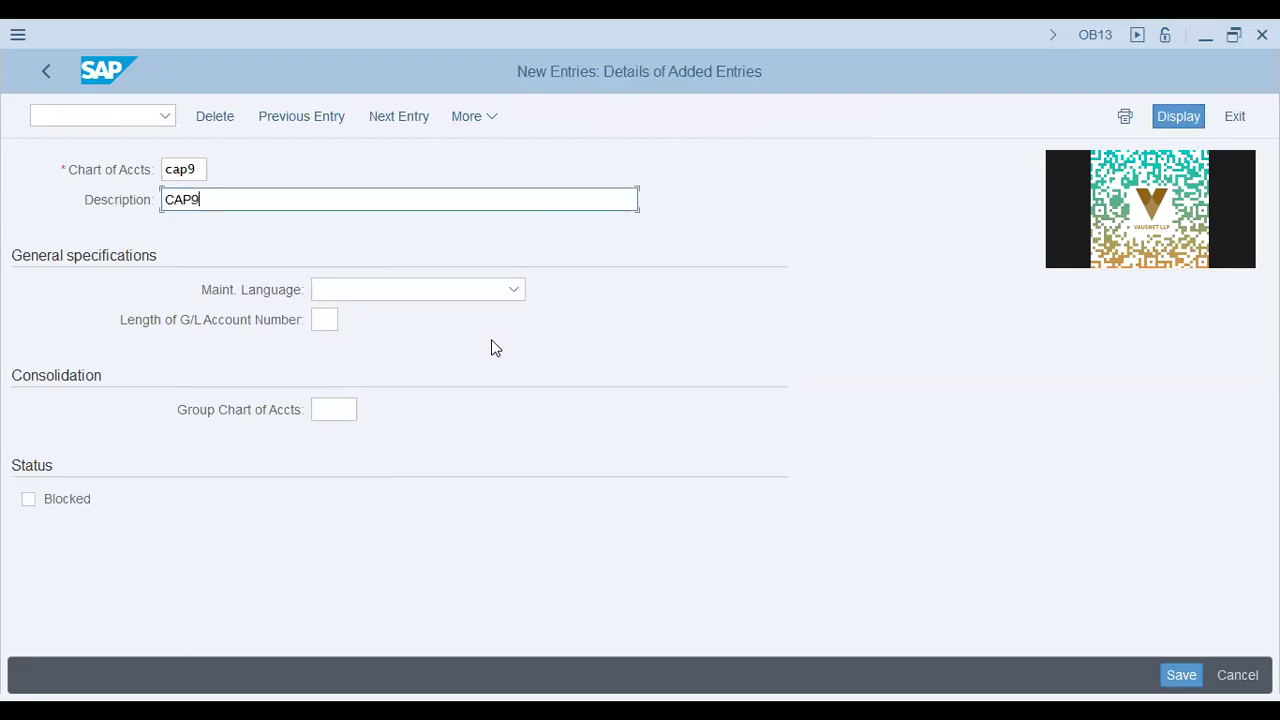
type(" - Chart of Accounts")
- Set the maintenance language to English and the G/L account number length to 10, and save the chart to the CAP9 - FICO Config request
key("Tab")
type("E")
key("Tab")
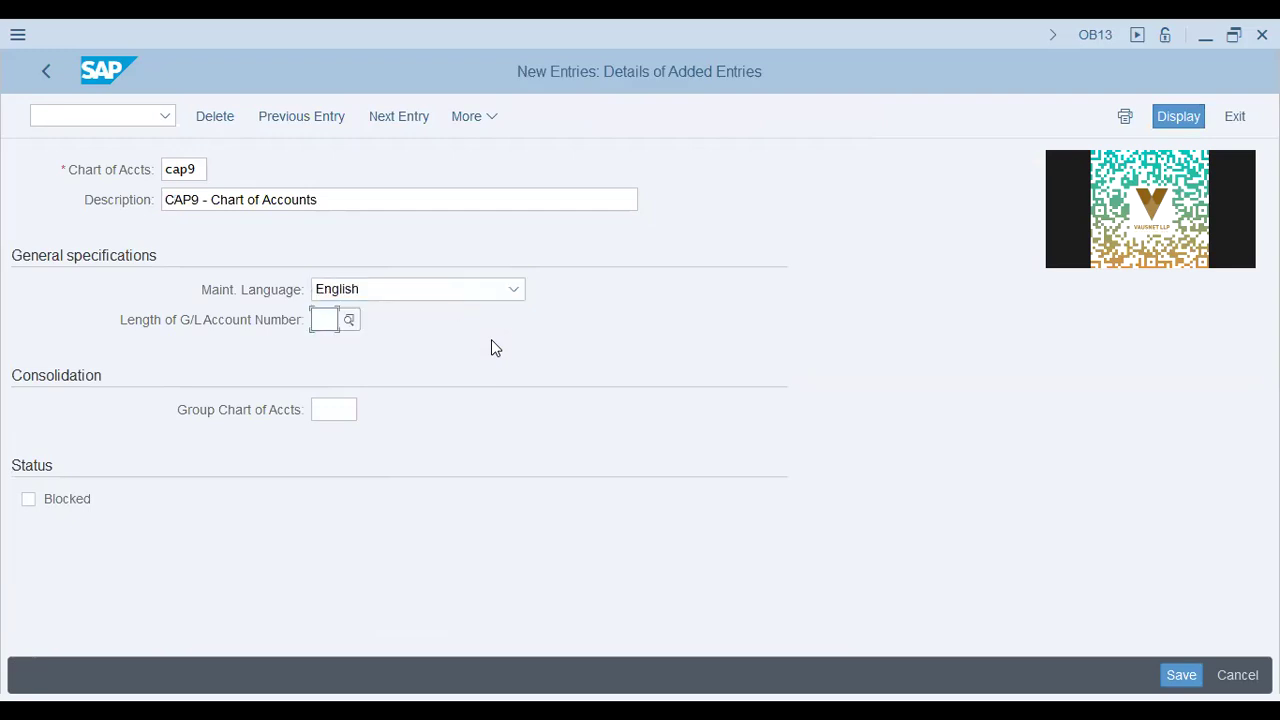
type("10")
key("Return")
key("Tab")
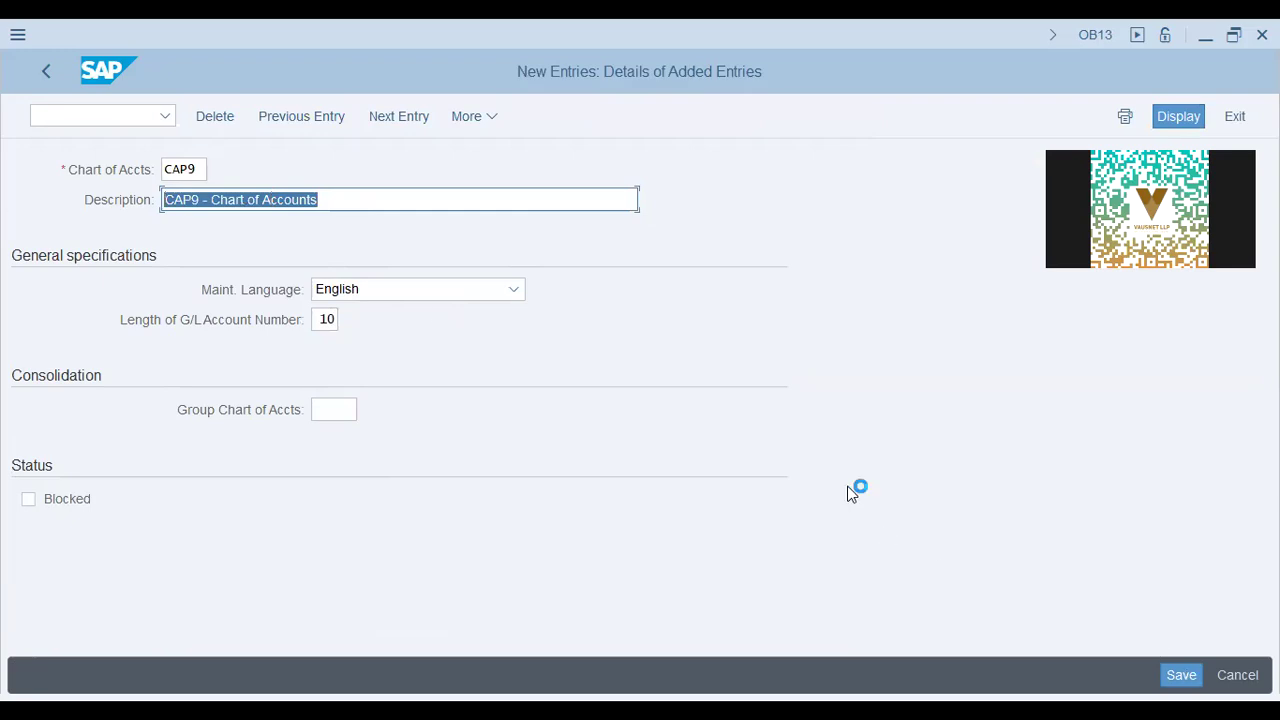
left_click(423, 453)
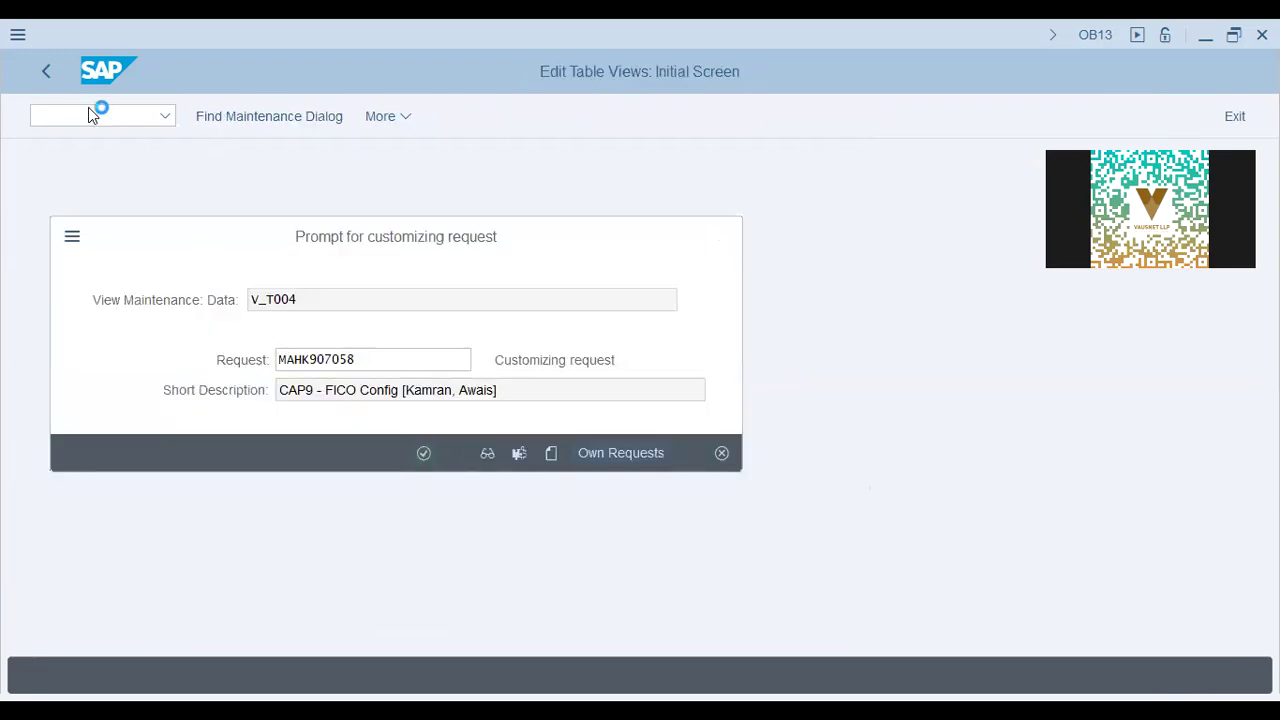
- Open Assign Company Code to Chart of Accounts and locate company code CAP9 in the list
left_click(45, 73)
left_click(186, 517)
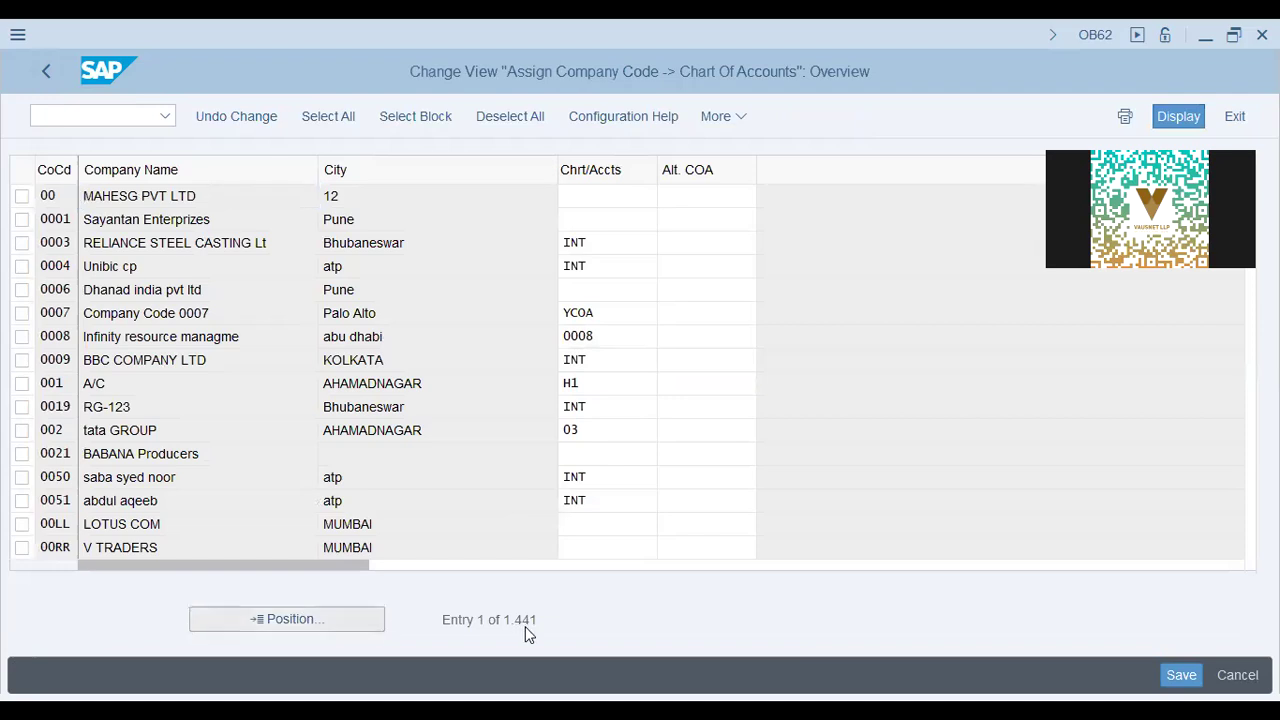
type("cap9")
key("Return")
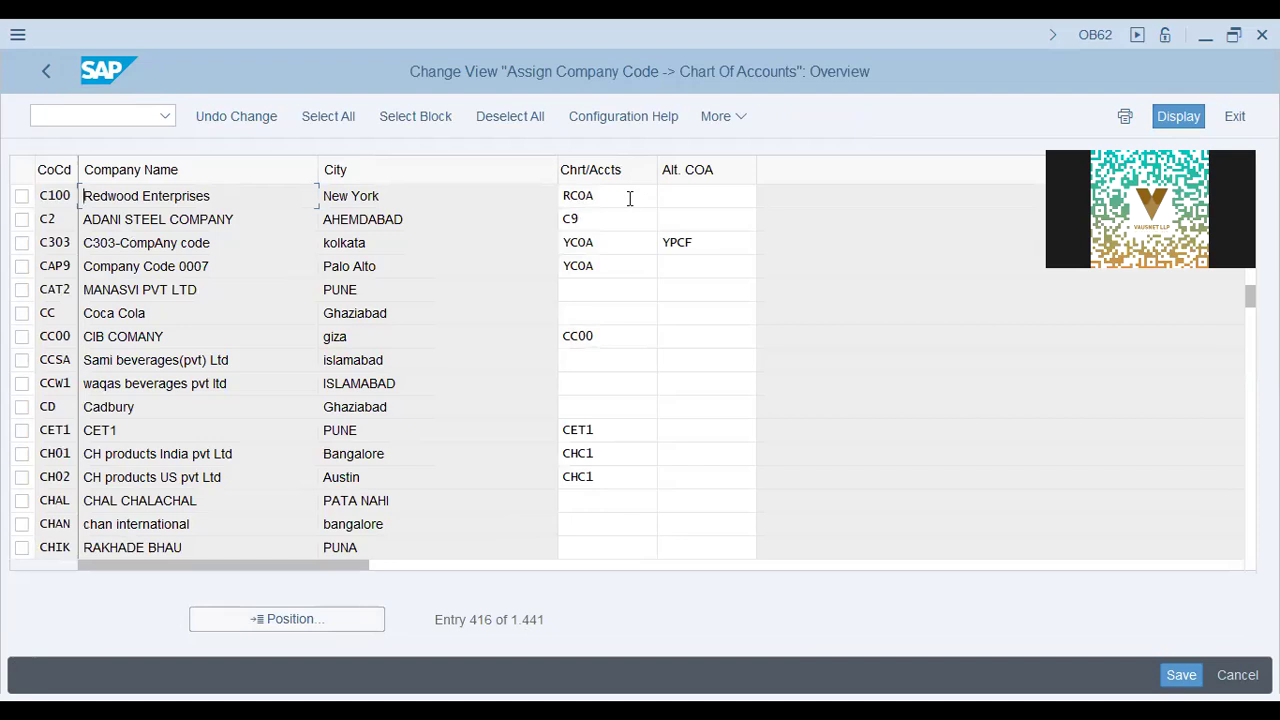
- Assign chart of accounts CAP9 to company code CAP9 and save the assignment to the customizing request
double_click(606, 268)
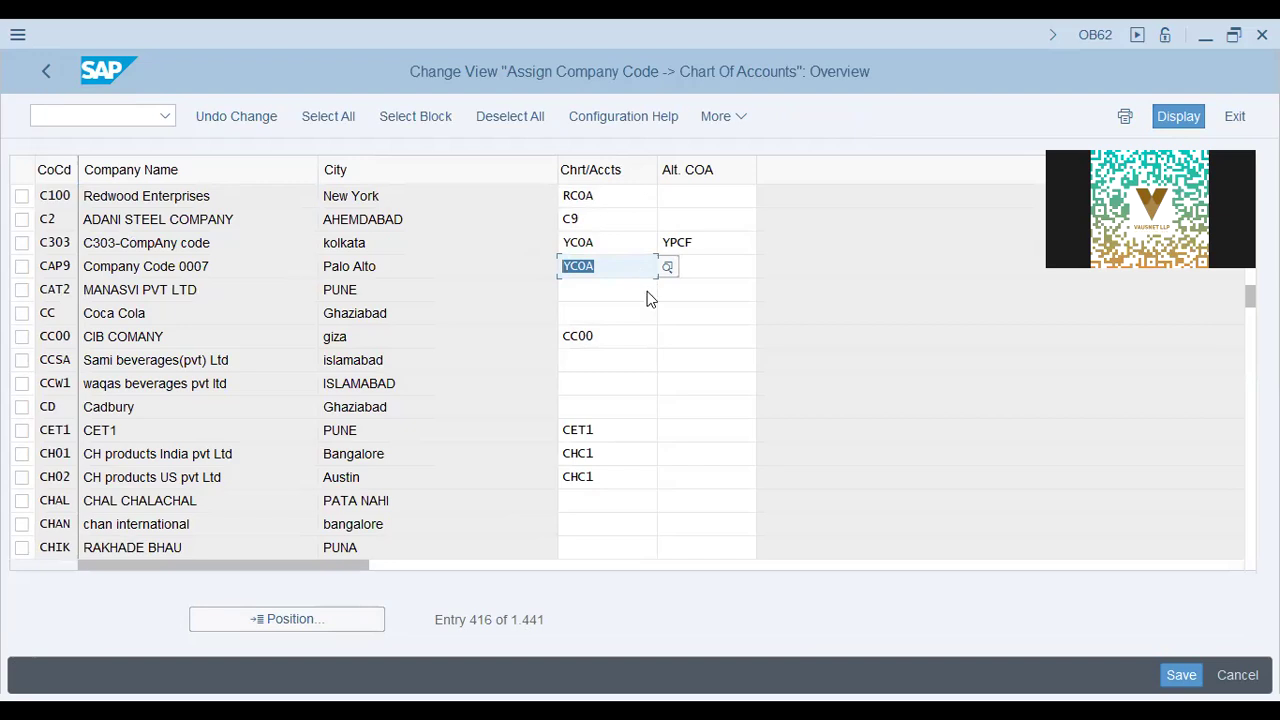
type("cap9")
key("Return")
key("ctrl+s")
left_click(424, 454)
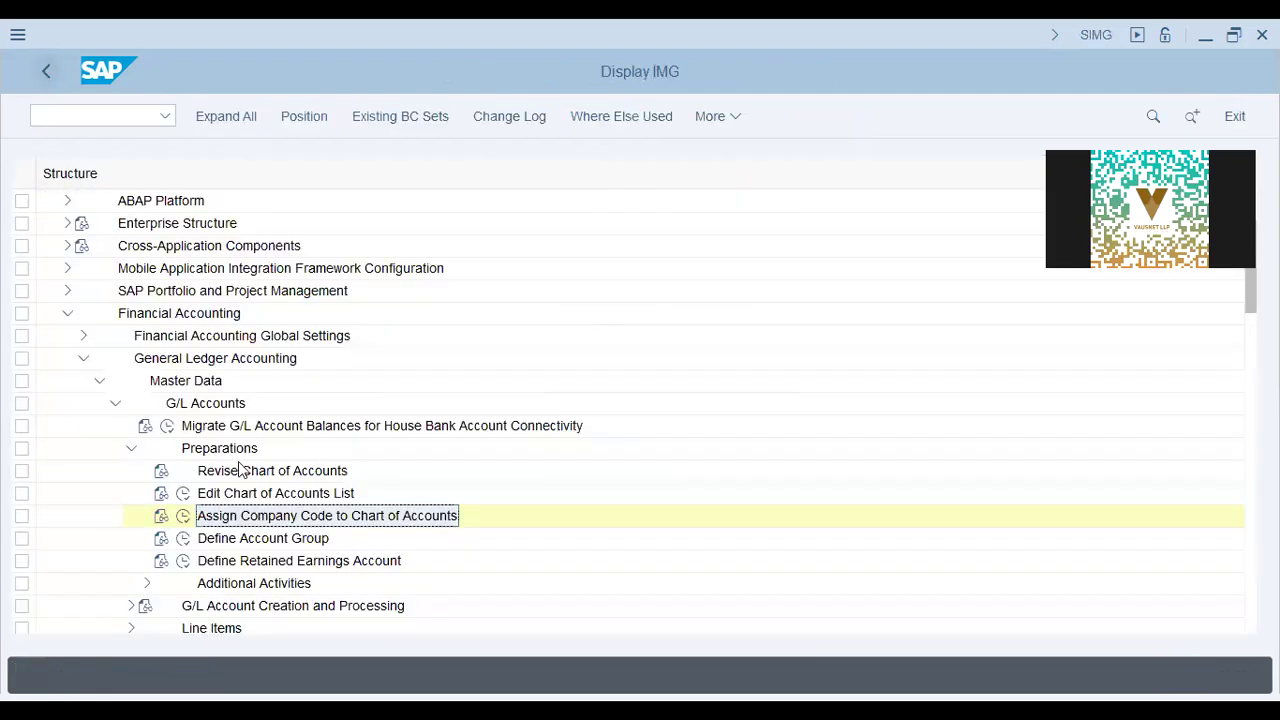
- Open Define Account Group and start a new entry for chart of accounts CAP9 with account group LIAB
left_click(180, 538)
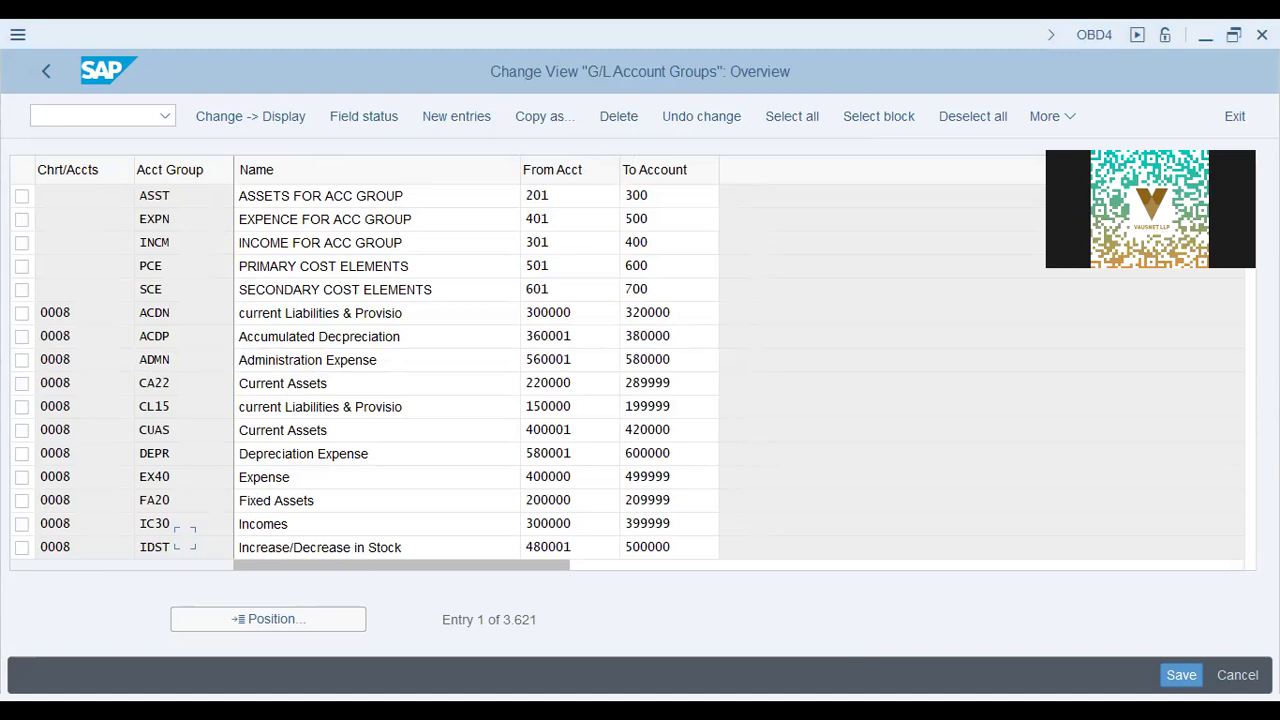
left_click(457, 118)
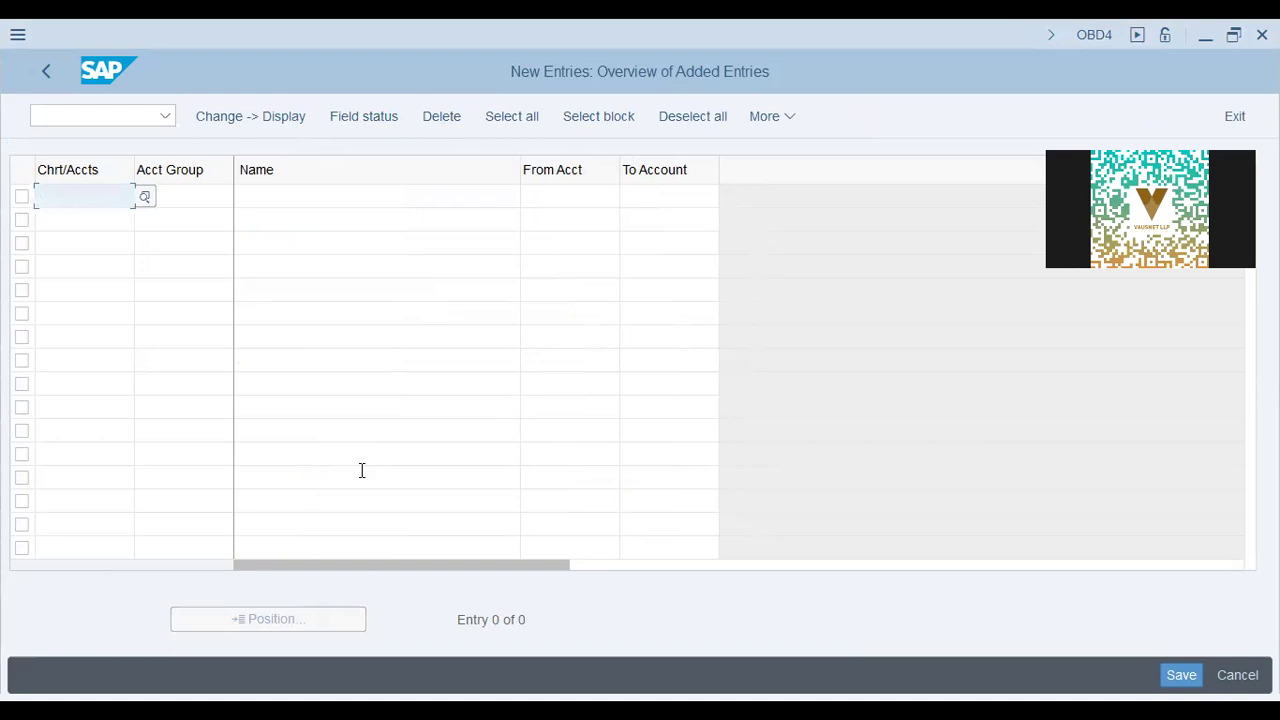
type("cap9 ")
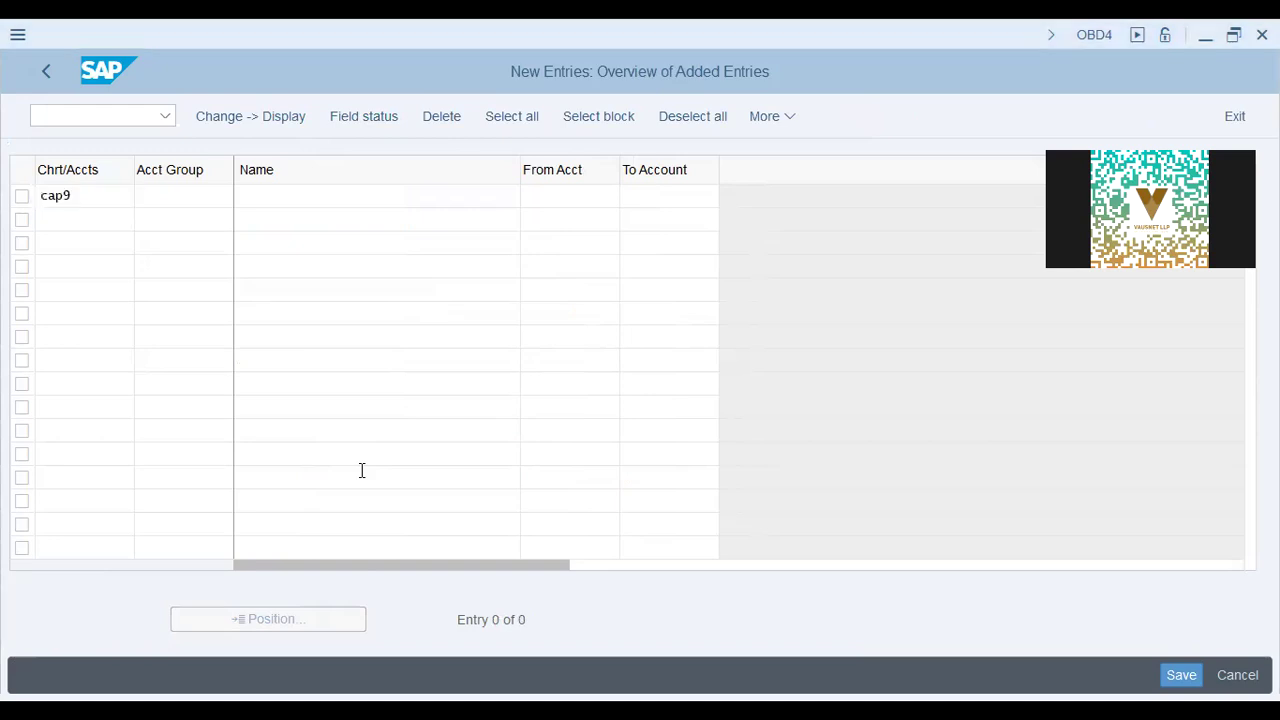
type("LIAB")
key("Tab")
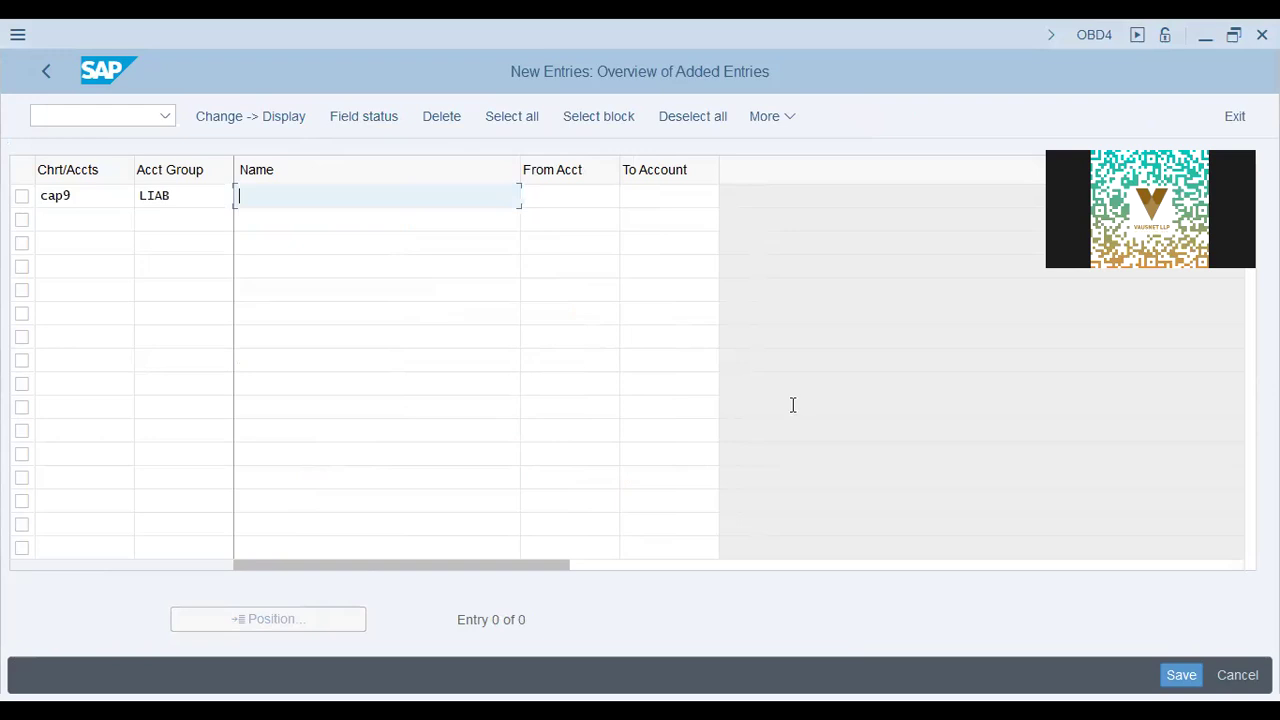
key("alt+Tab")
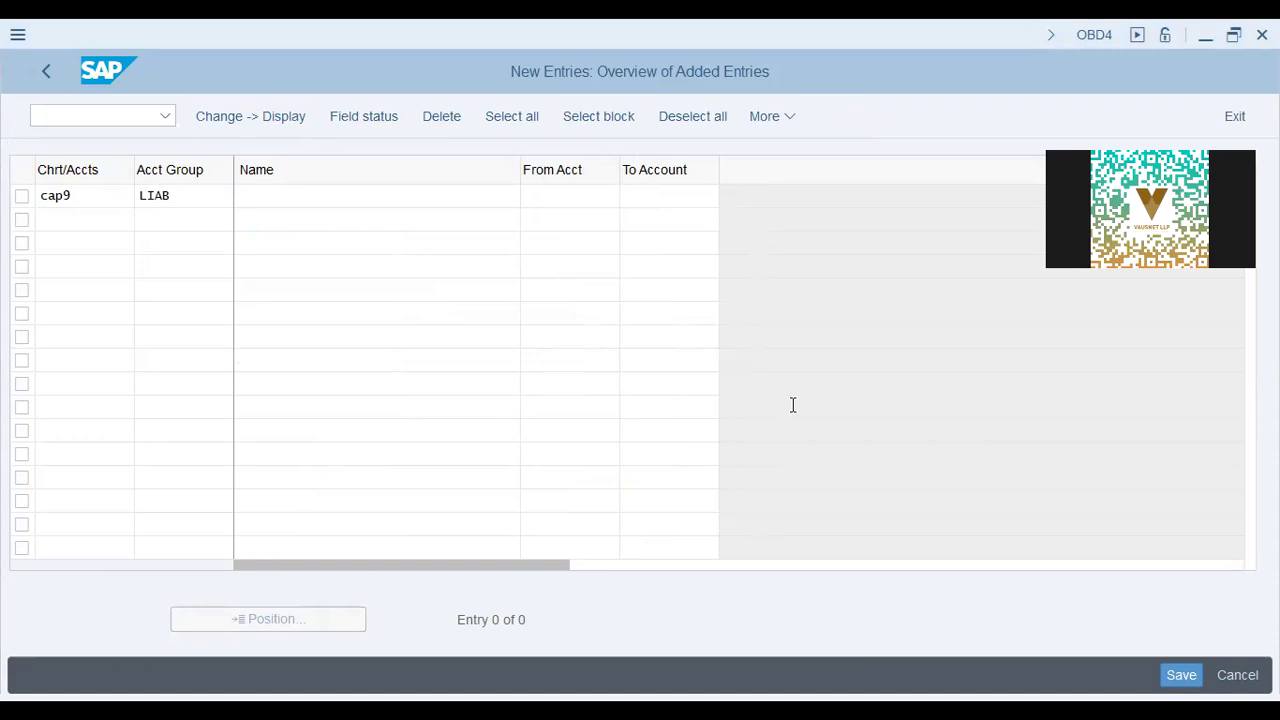
key("alt+Tab")
key("ctrl+v")
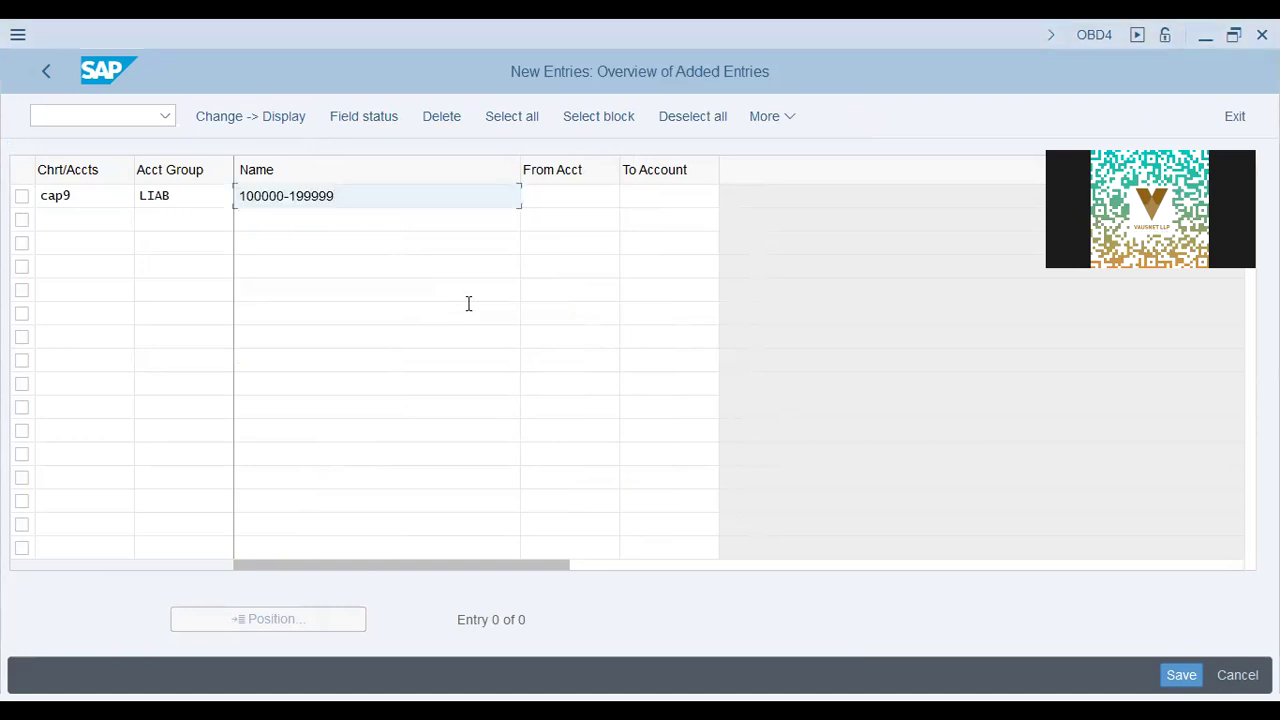
type("LIAB")
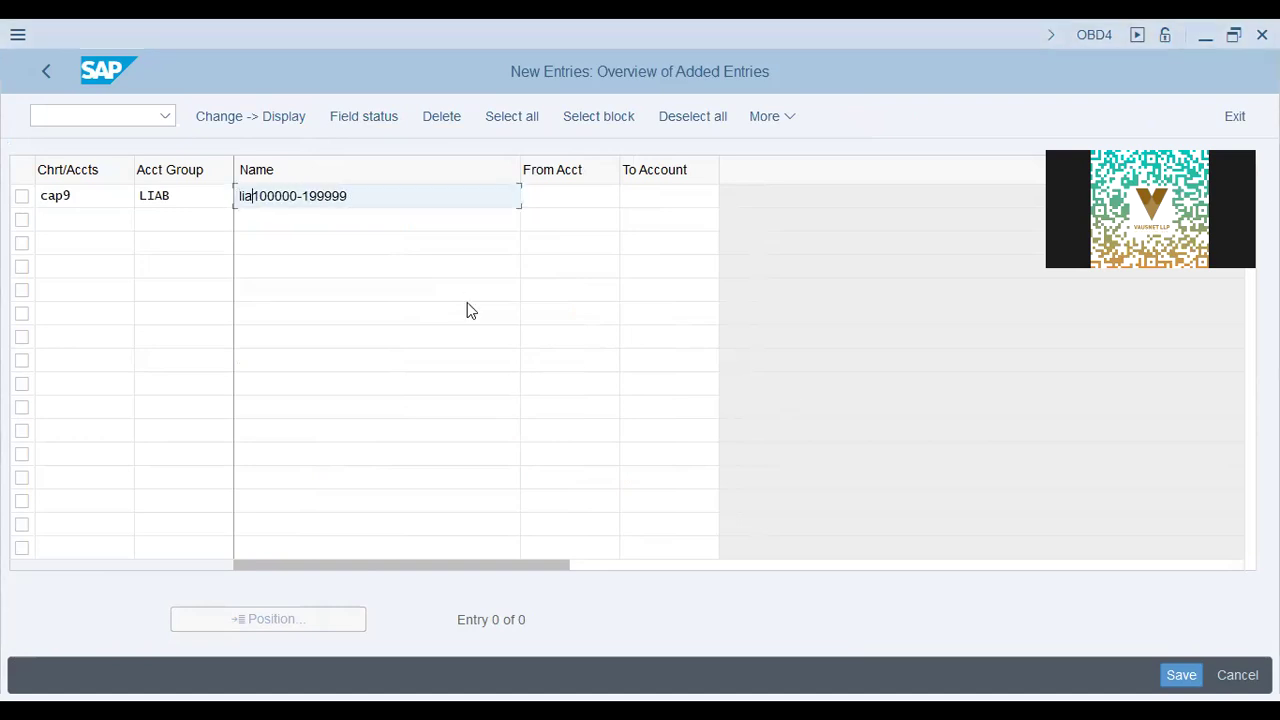
key("Tab")
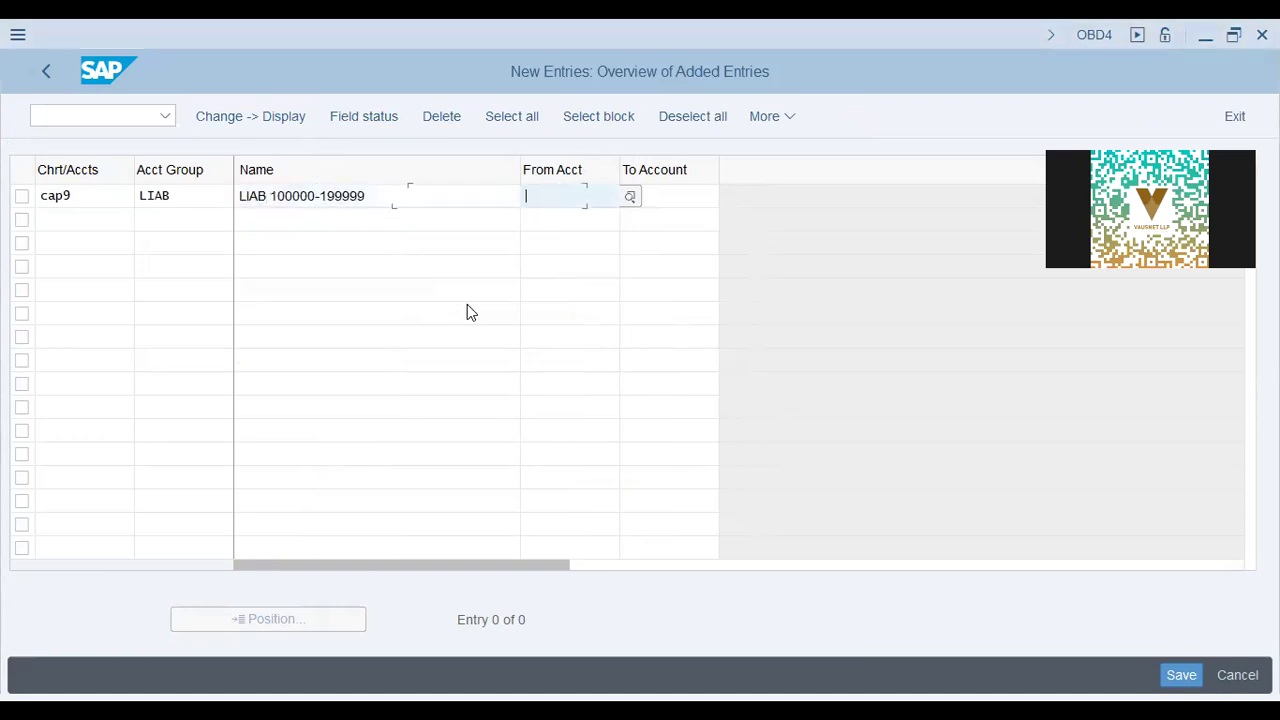
- Set the From Account of the LIAB group to 100000, the first number in its name
key("shift+Tab")
key("Left")
key("Left")
key("Left")
key("Left")
key("Left")
key("Left")
key("Left")
key("Left")
key("Left")
key("Left")
key("Left")
key("Left")
key("Left")
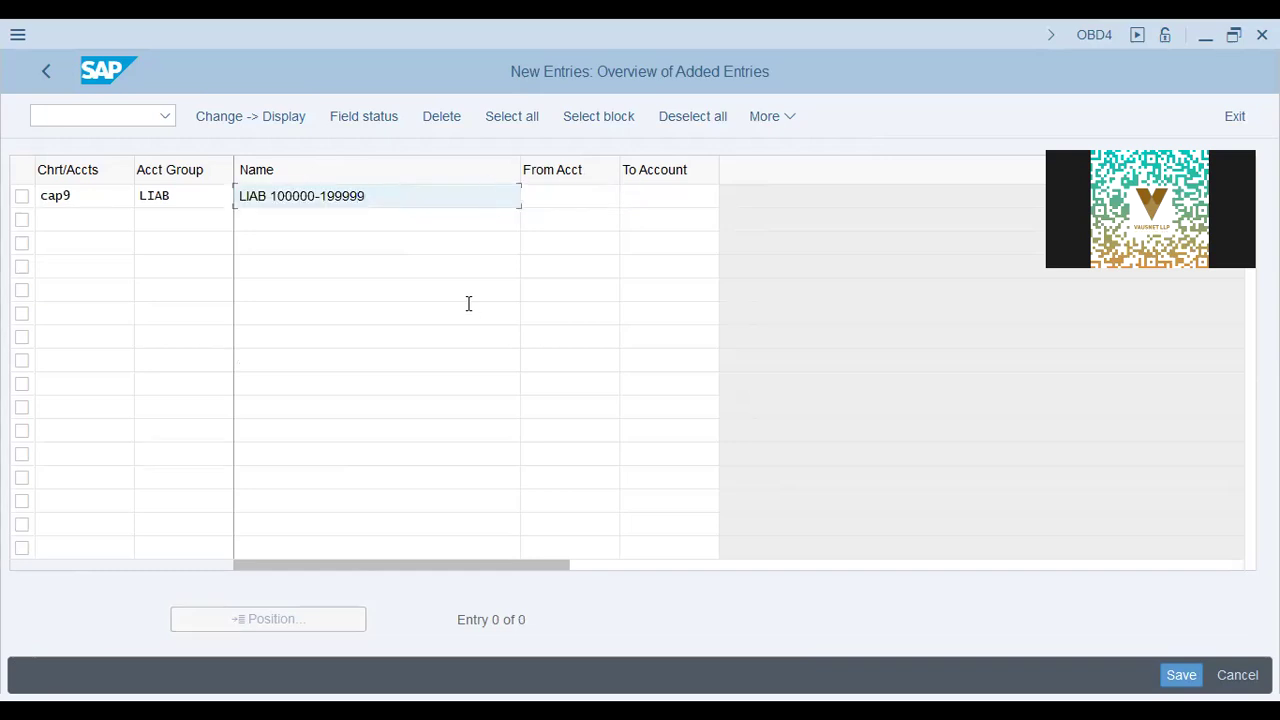
key("shift+Right")
key("shift+Right")
key("shift+Right")
key("shift+Right")
key("shift+Right")
key("shift+Right")
key("Right")
key("Tab")
type("100000")
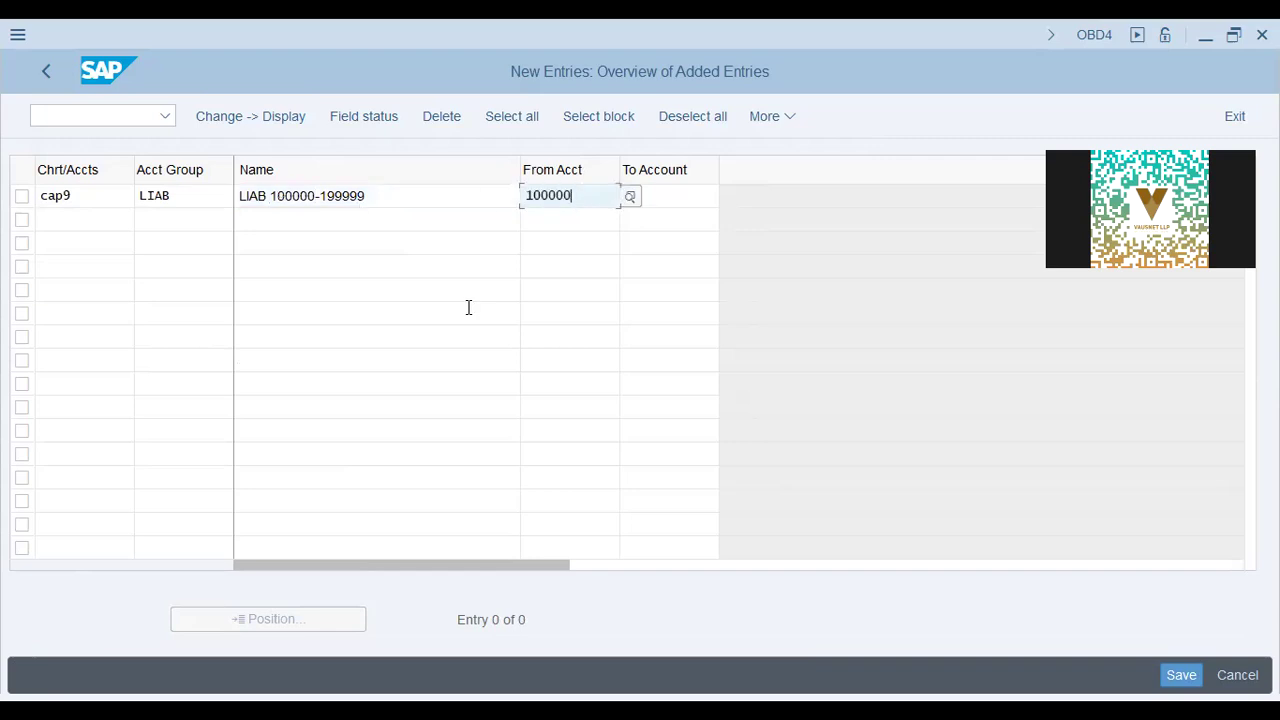
- Copy 199999 from the LIAB group's name into its To Account field
key("shift+Tab")
key("End")
key("shift+Left")
key("shift+Left")
key("shift+Left")
key("shift+Left")
key("shift+Left")
key("shift+Left")
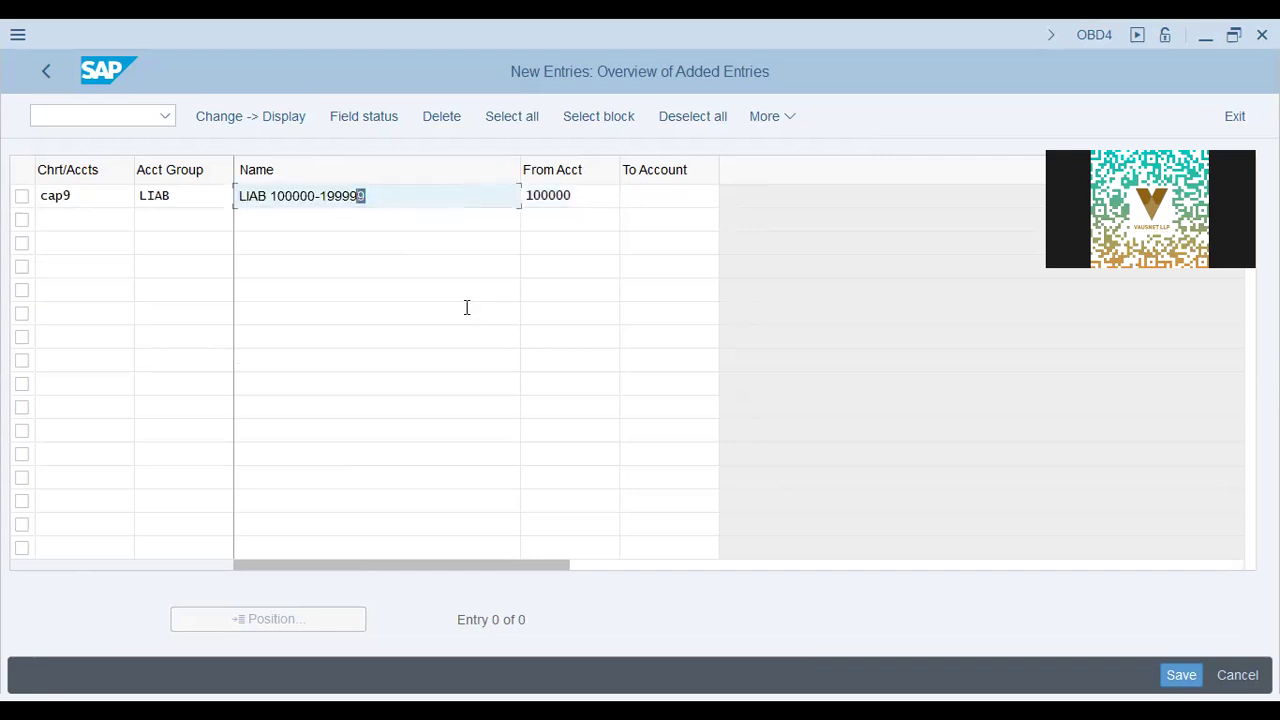
key("shift+Right")
key("shift+Left")
key("ctrl+c")
key("Tab")
key("Tab")
key("ctrl+v")
key("Tab")
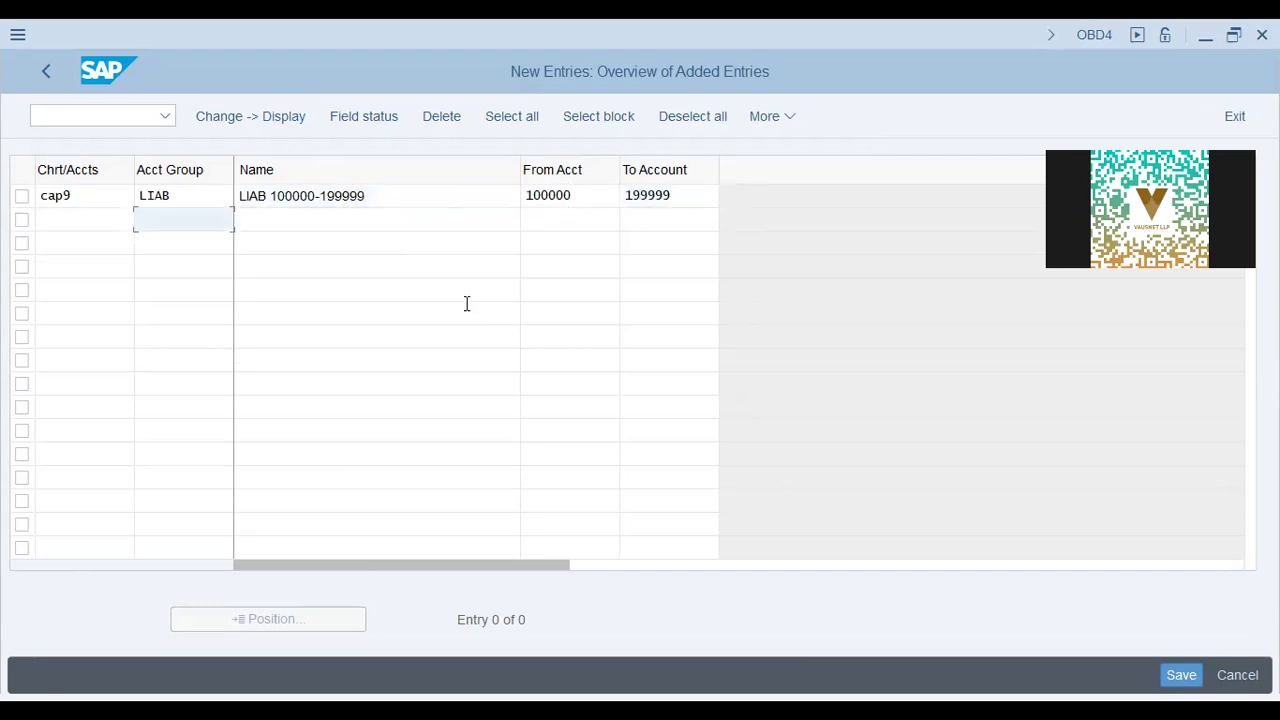
- Start a second entry for chart of accounts CAP9 with account group ASST
key("shift+Tab")
type("CAP")
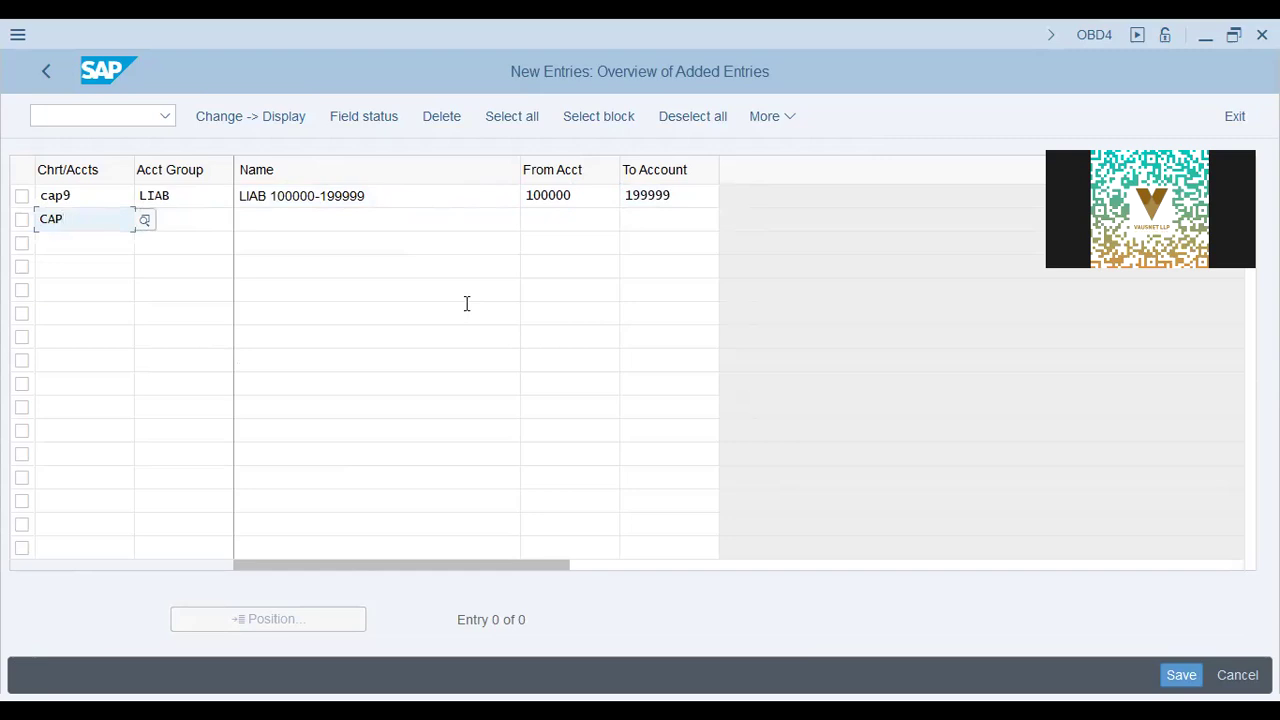
type("9")
key("Tab")
type("aSST")
key("Tab")
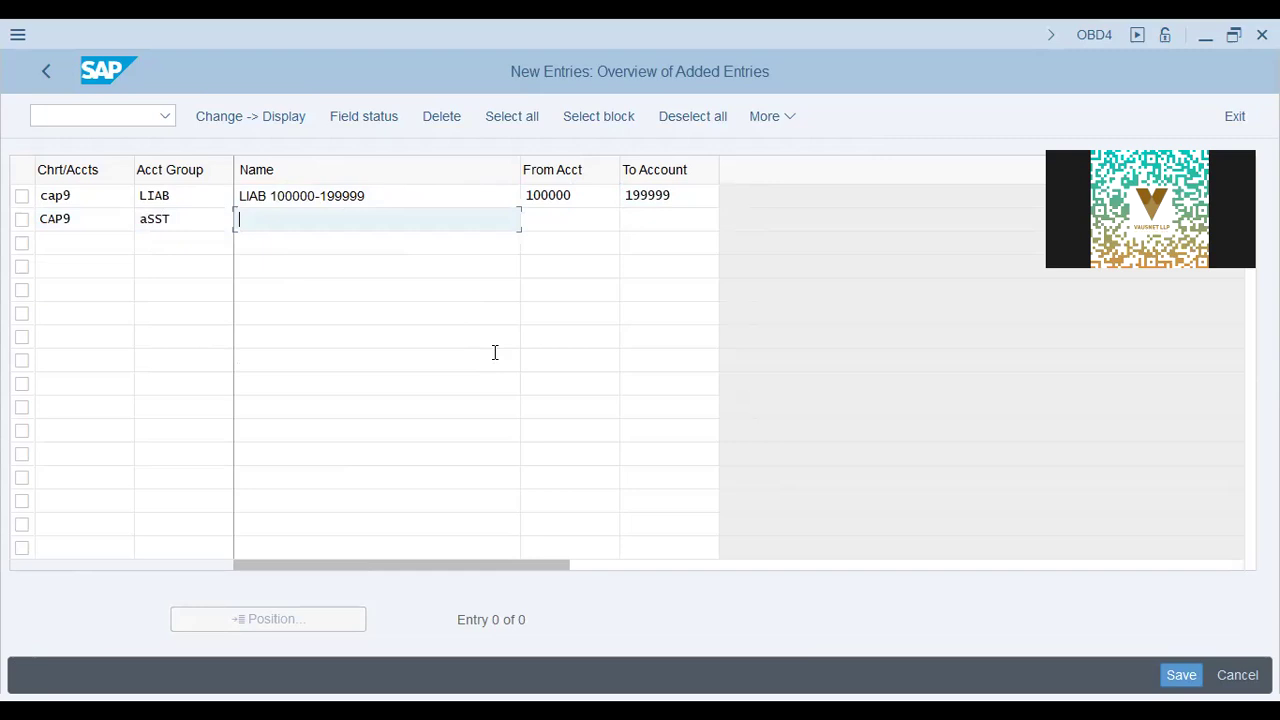
key("alt+Tab")
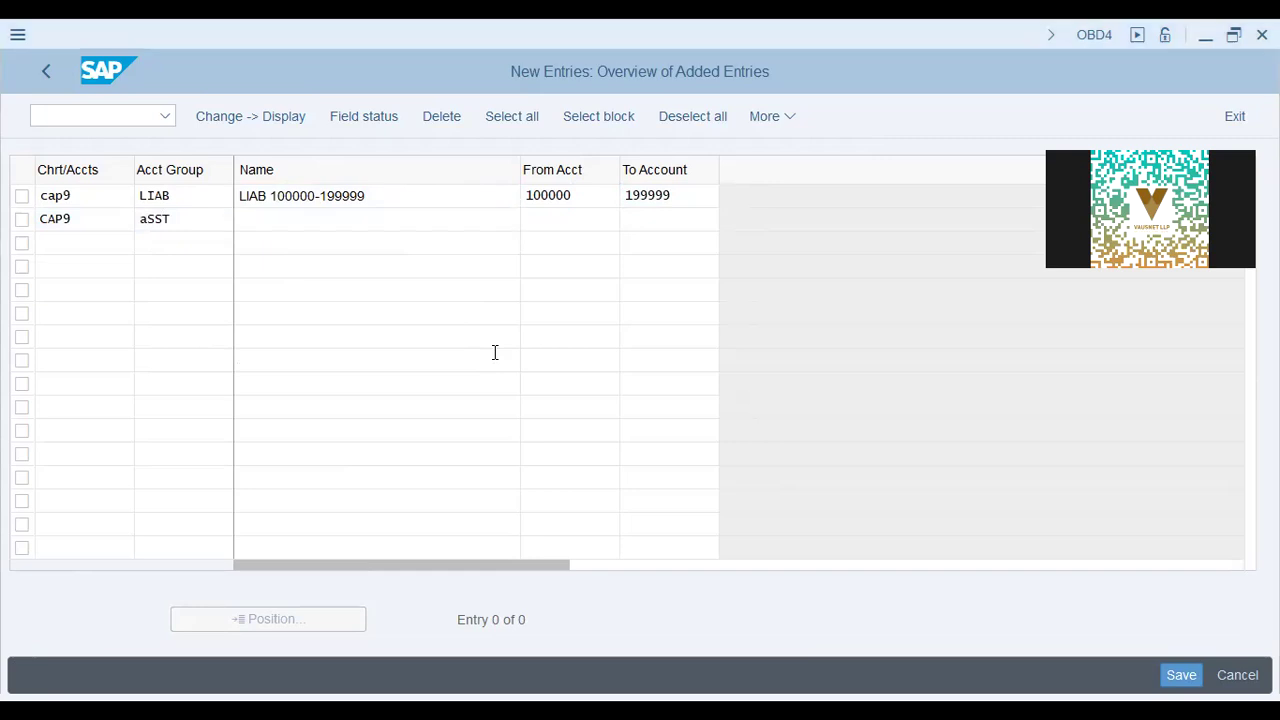
key("alt+Tab")
type("a")
key("BackSpace")
type("Assets ")
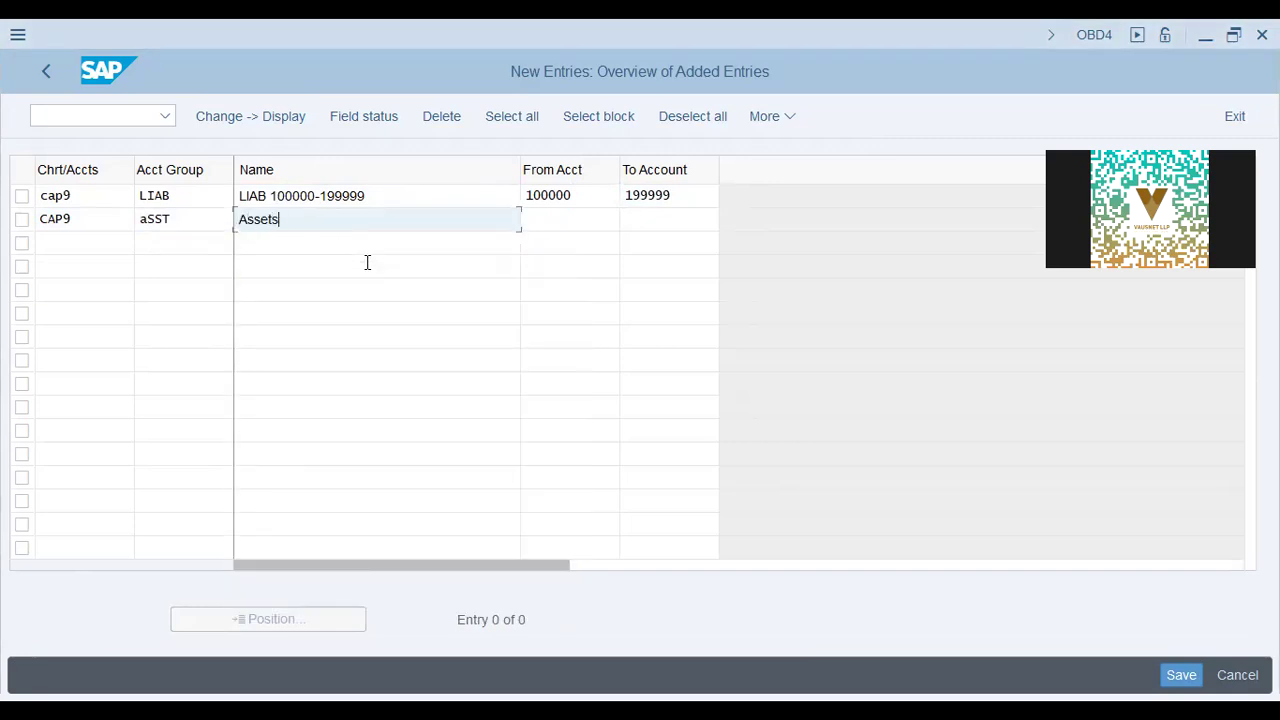
type("200000-299999")
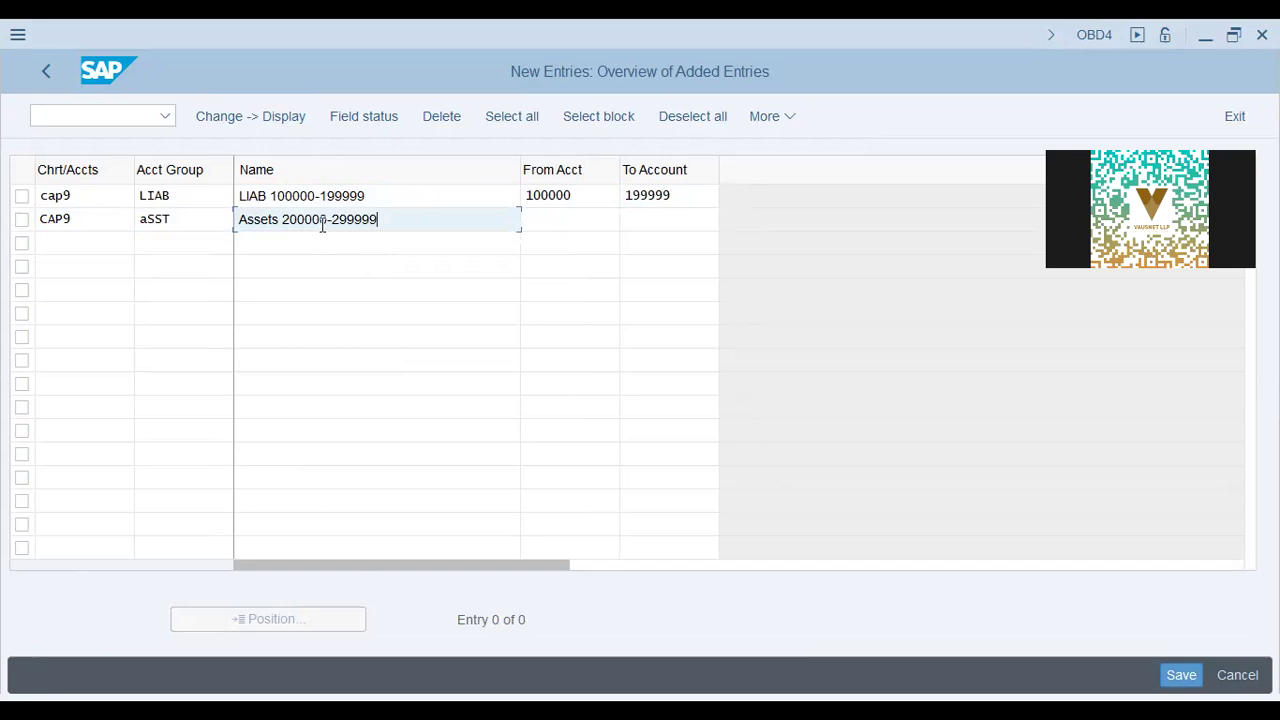
- Set the ASST group's From Account to 200000, copied from its name, and its To Account to 299999
left_click_drag(328, 220, 281, 220)
key("ctrl+c")
left_click(603, 220)
key("ctrl+v")
left_click(666, 218)
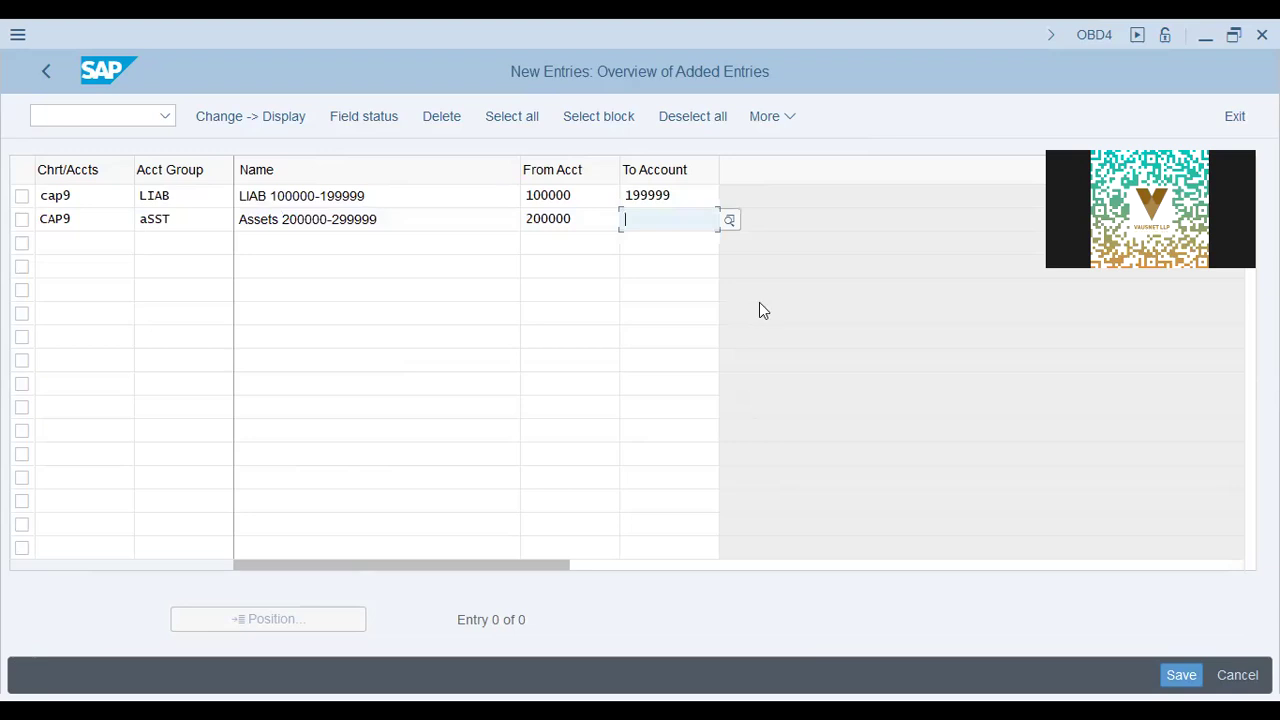
type("299999")
key("Return")
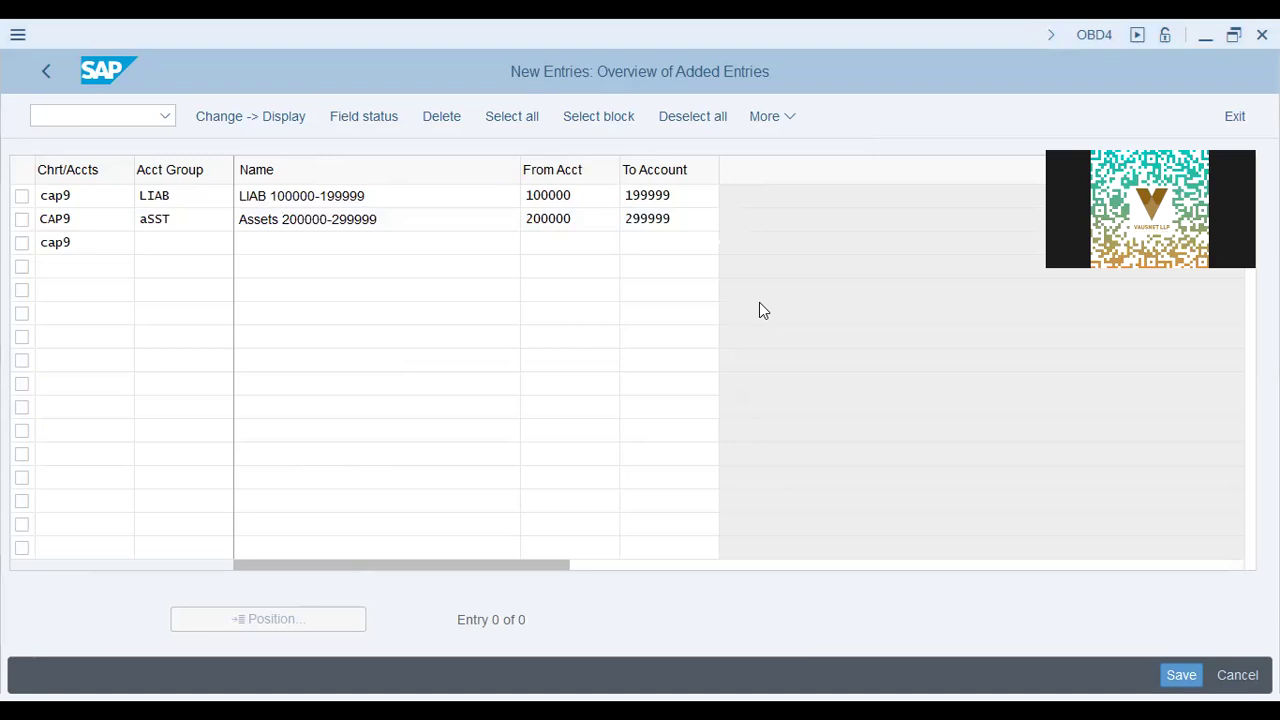
left_click(336, 290)
type("Income 300000-399999")
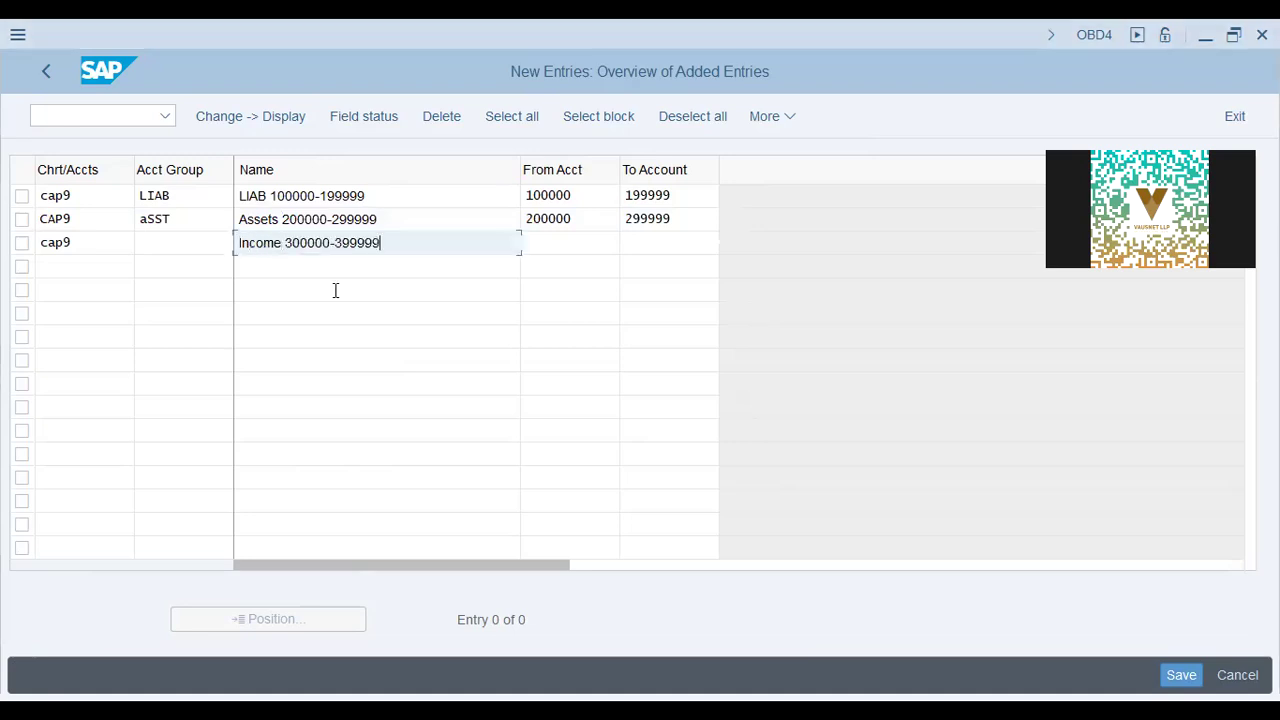
key("shift+Tab")
type("inc")
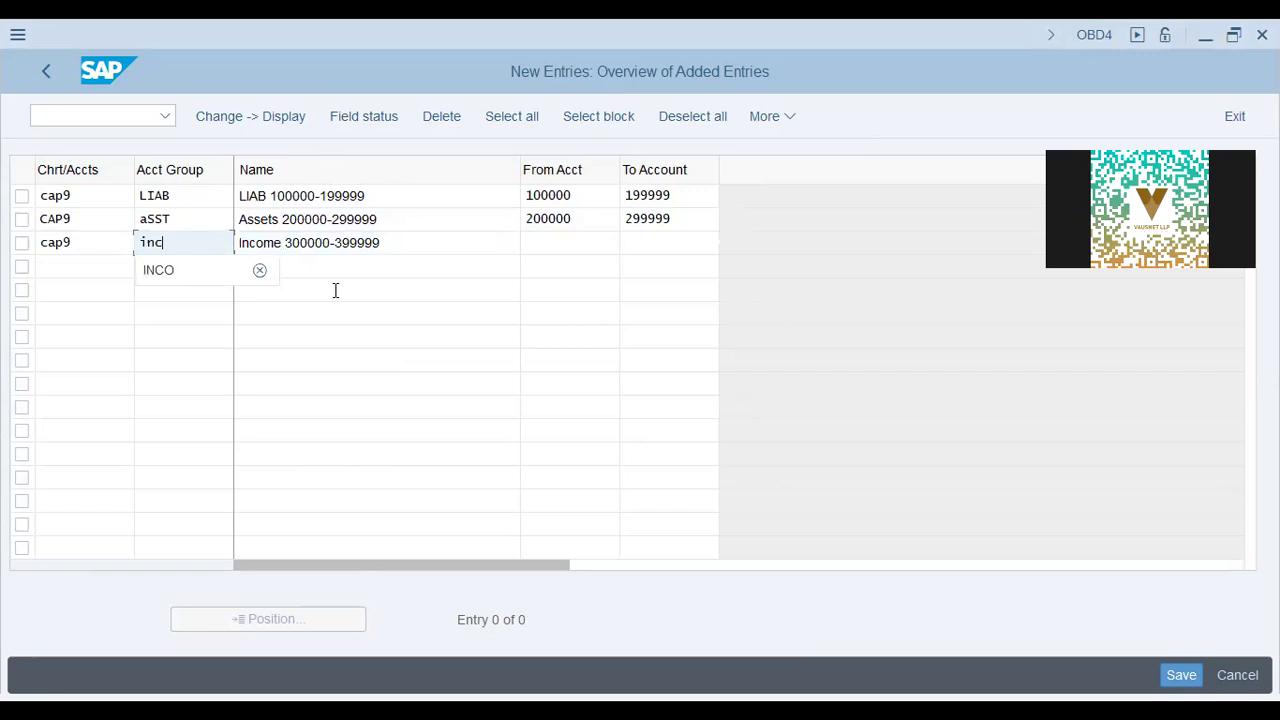
type("o")
key("Tab")
key("Tab")
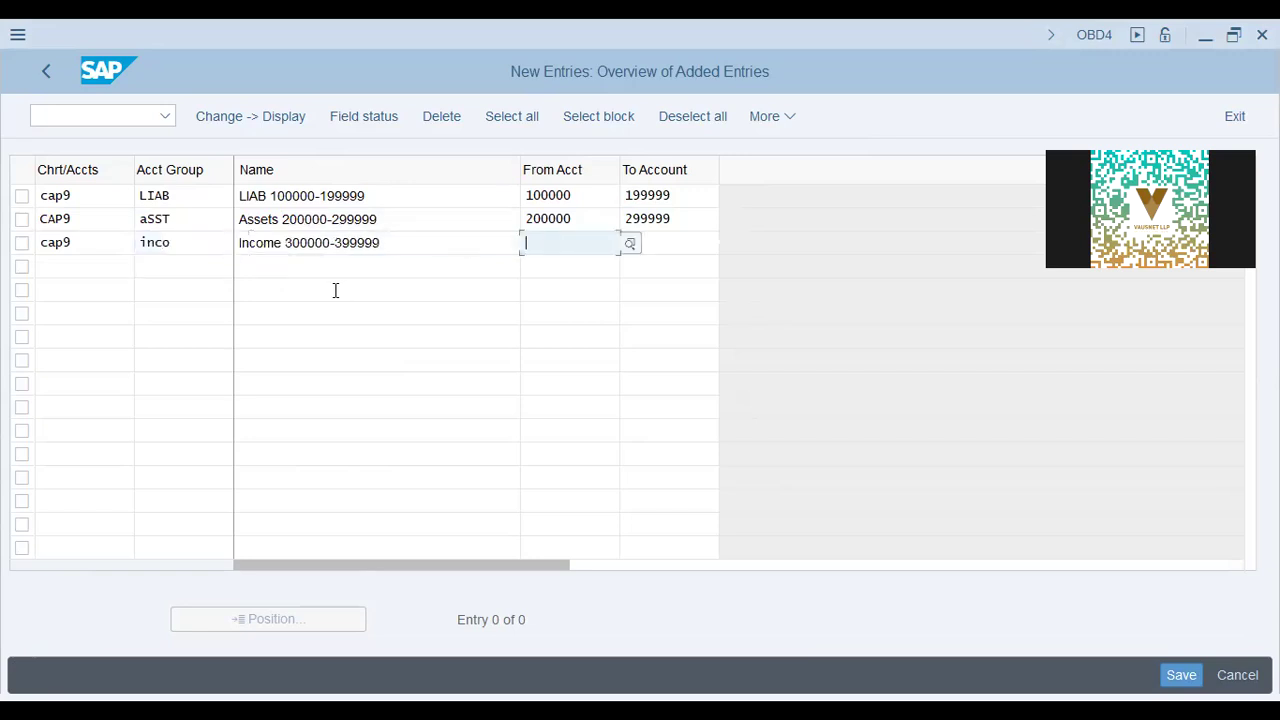
- Set the INCO group's account range from 300000 to 399999 and begin the next entry for chart of accounts CAP9
left_click_drag(331, 244, 291, 244)
left_click(549, 242)
key("Tab")
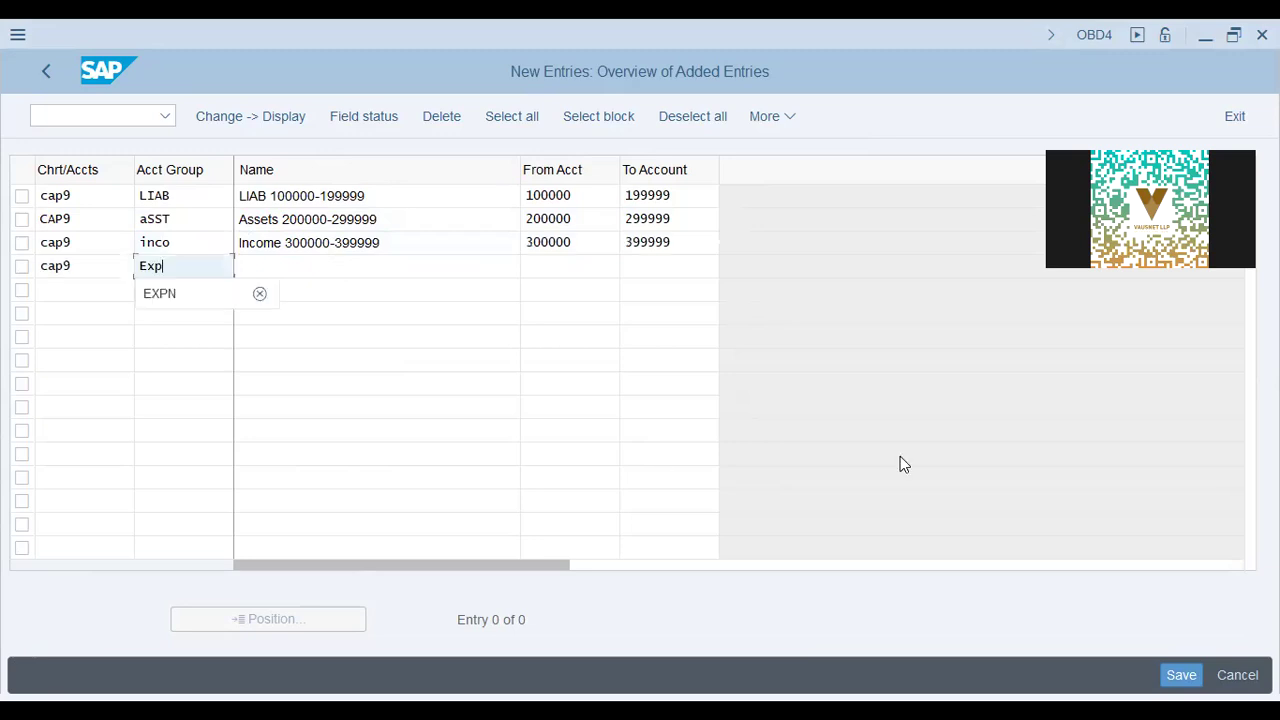
- Enter Expn as the account group of the fourth CAP9 entry
key("BackSpace")
key("BackSpace")
type("exp")
key("BackSpace")
key("BackSpace")
key("BackSpace")
type("xpn")
key("Tab")
type("E")
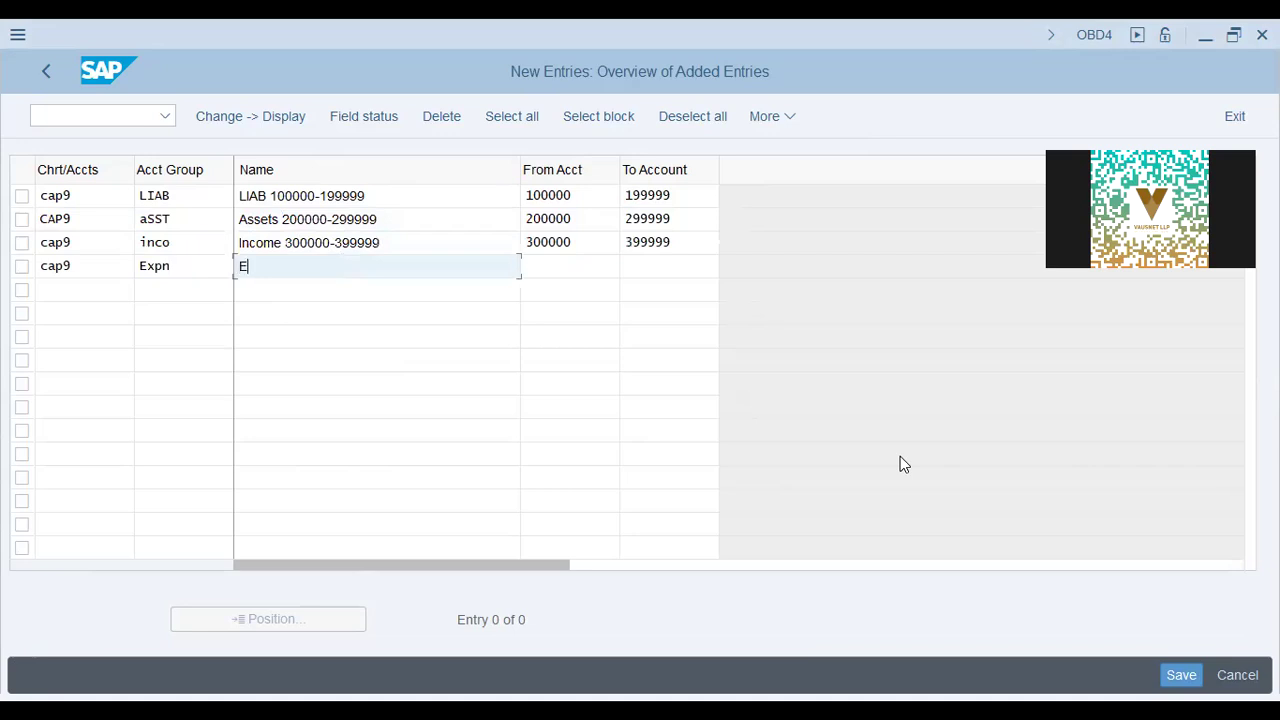
type("xpense 400000-4999999")
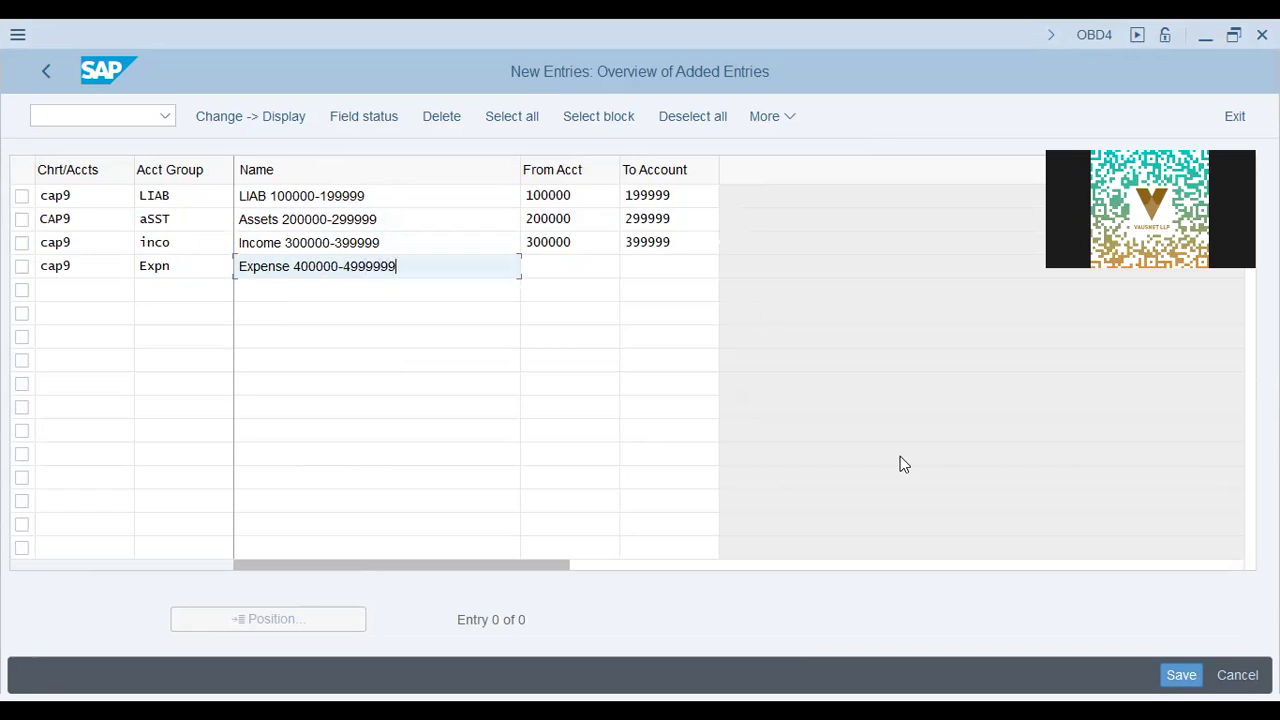
key("BackSpace")
key("Tab")
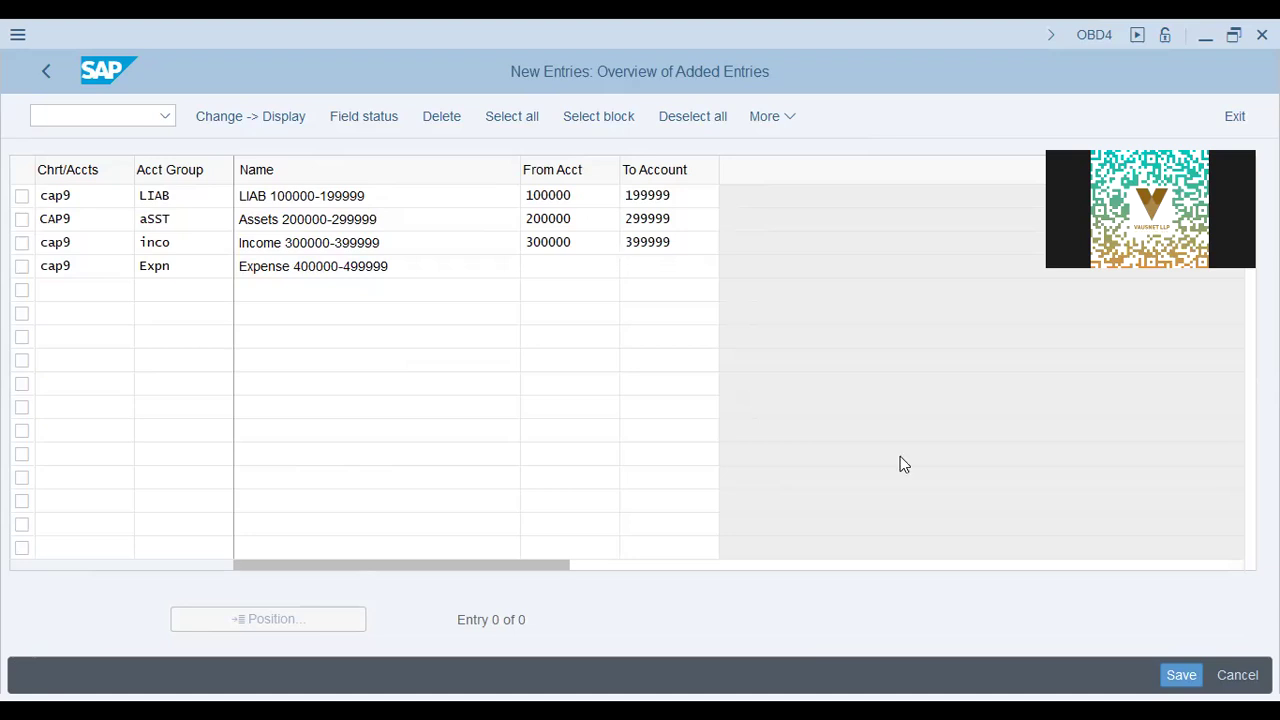
type("400000")
type("499999")
- Add a fifth entry for chart of accounts CAP9 with account group Secc
key("Tab")
type("cap9")
key("Tab")
type("Se")
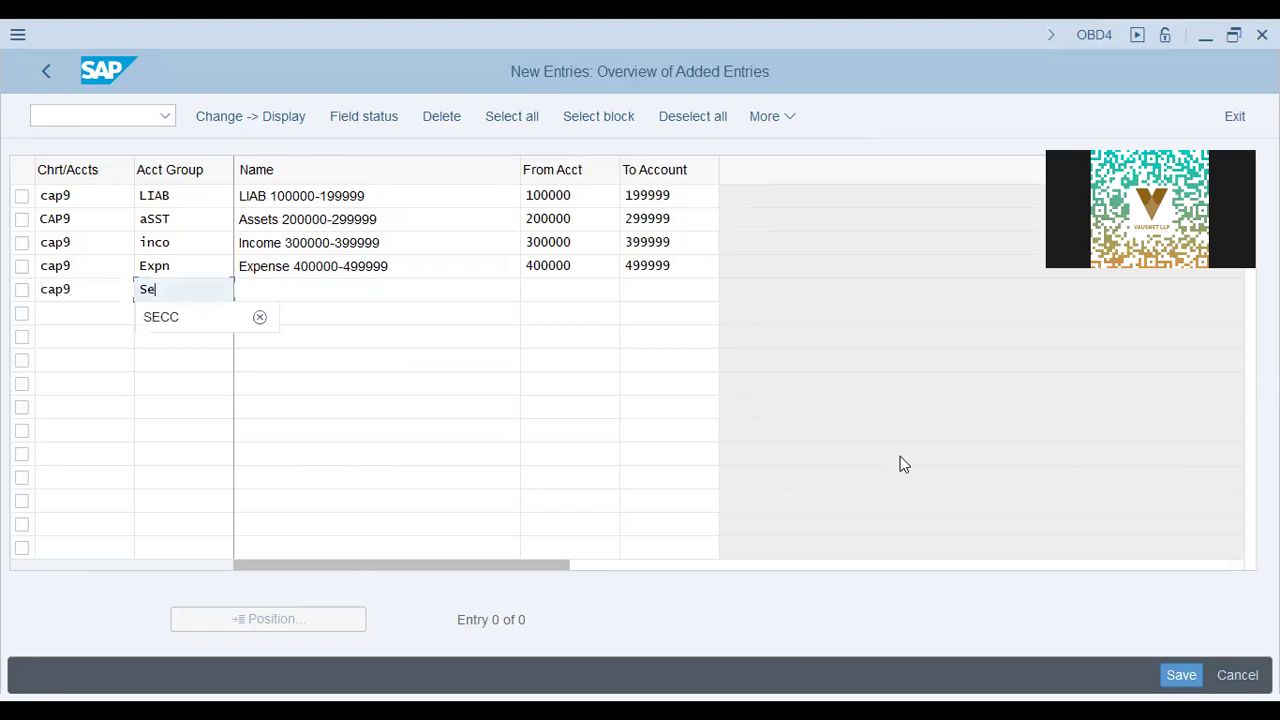
type("cc")
key("Tab")
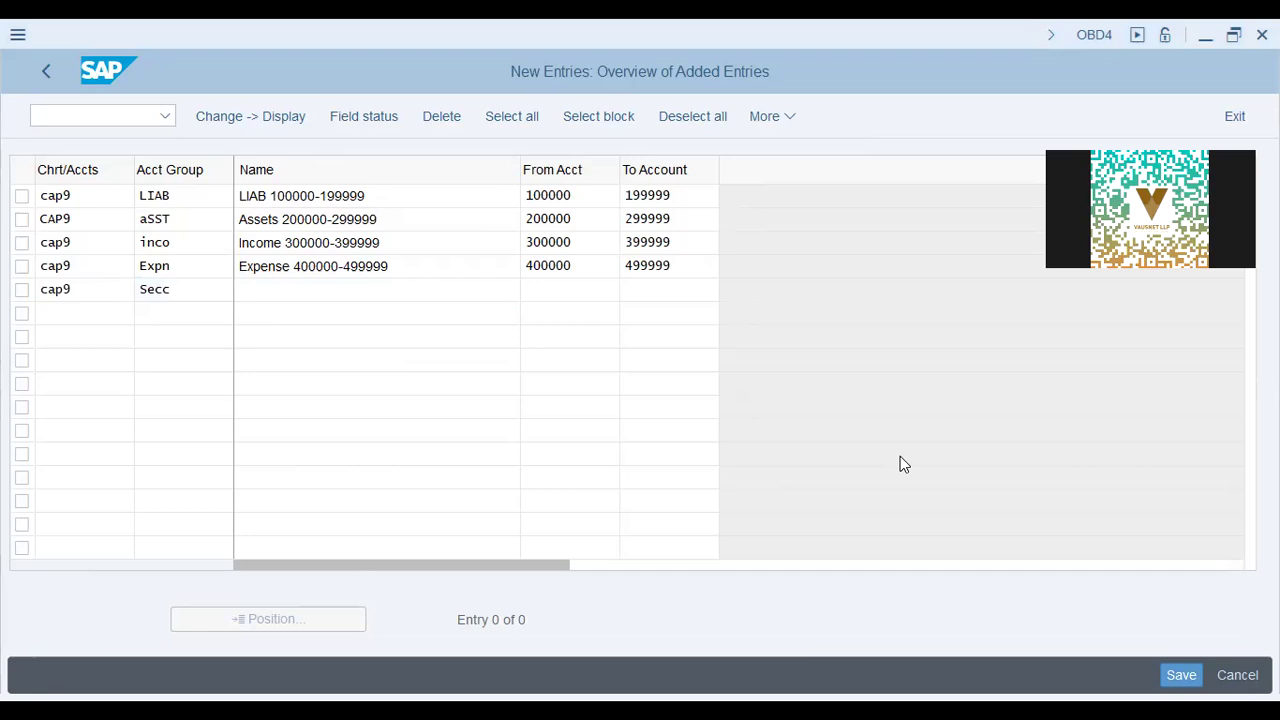
left_click(382, 303)
type("S")
left_click(382, 305)
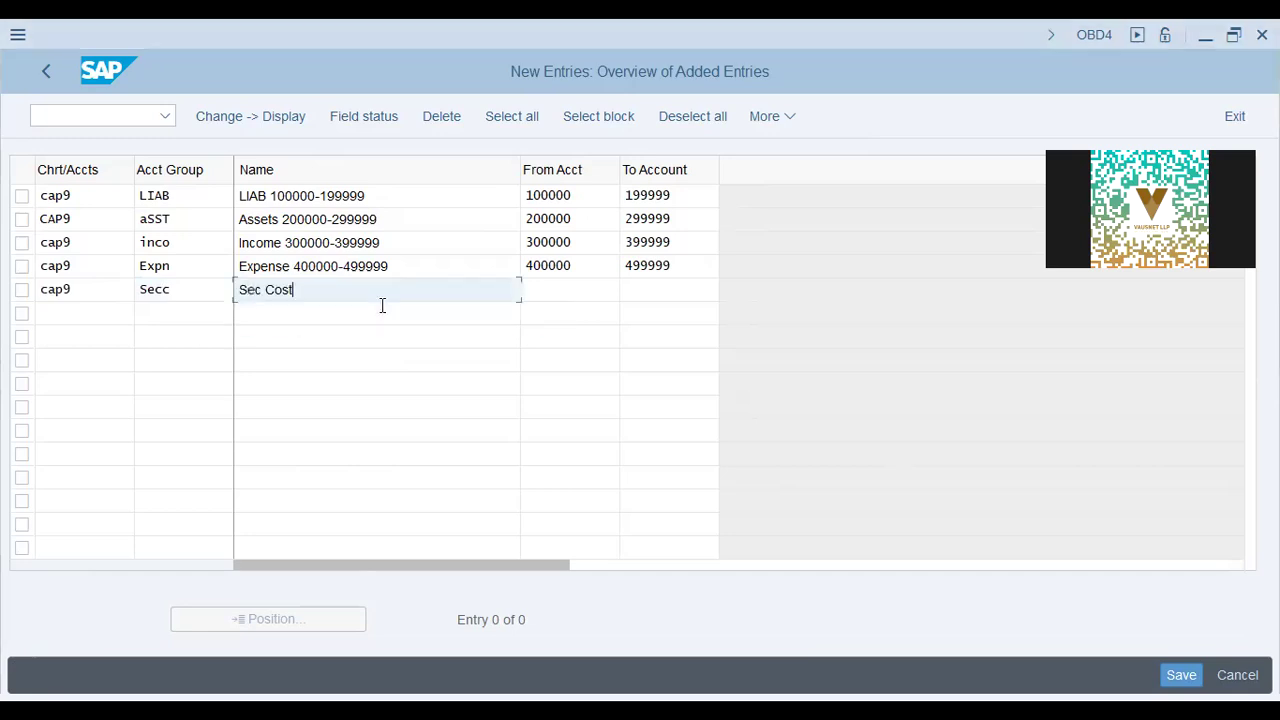
key("ctrl+v")
left_click_drag(297, 290, 372, 290)
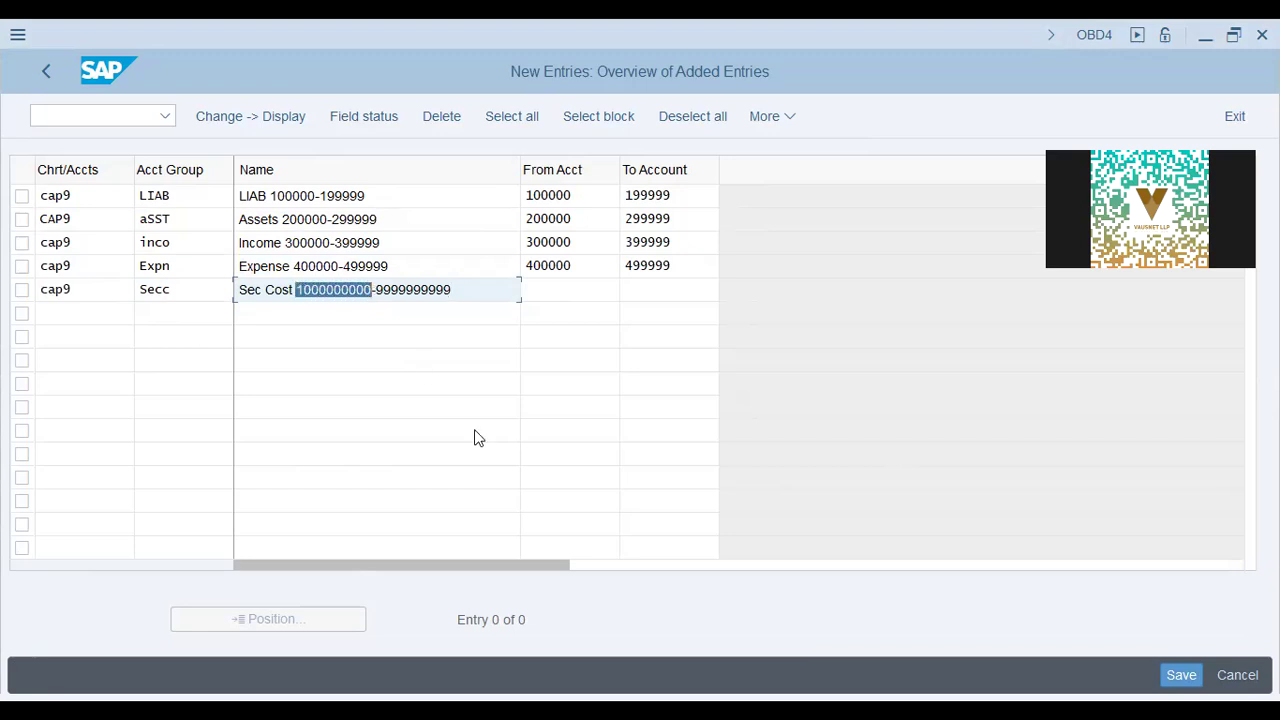
key("ctrl+c")
left_click(574, 291)
key("ctrl+v")
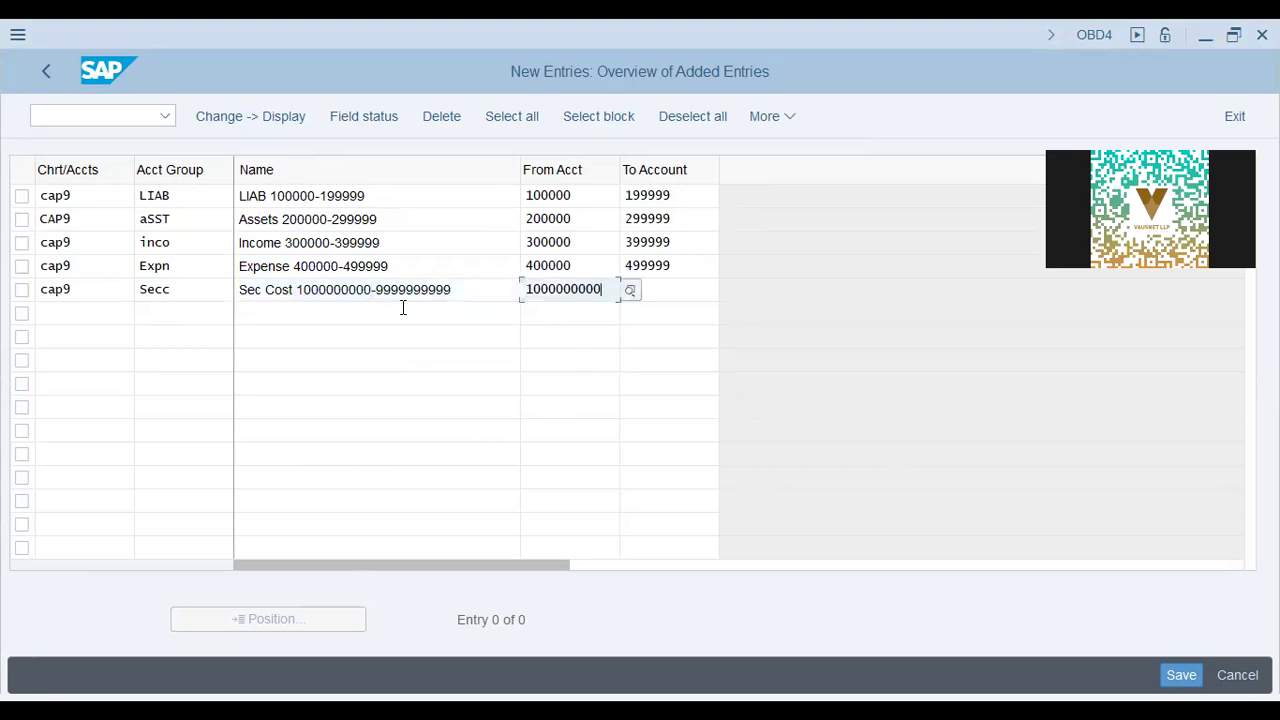
left_click_drag(452, 290, 378, 287)
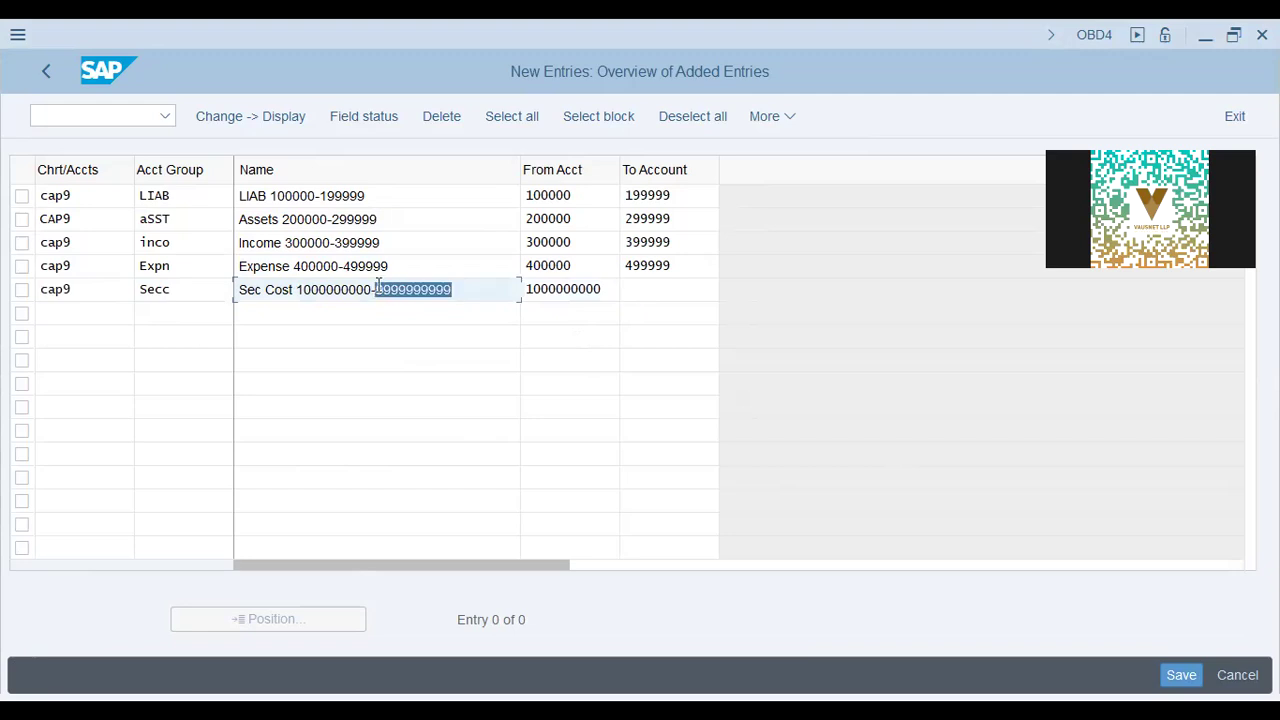
key("ctrl+c")
left_click(647, 290)
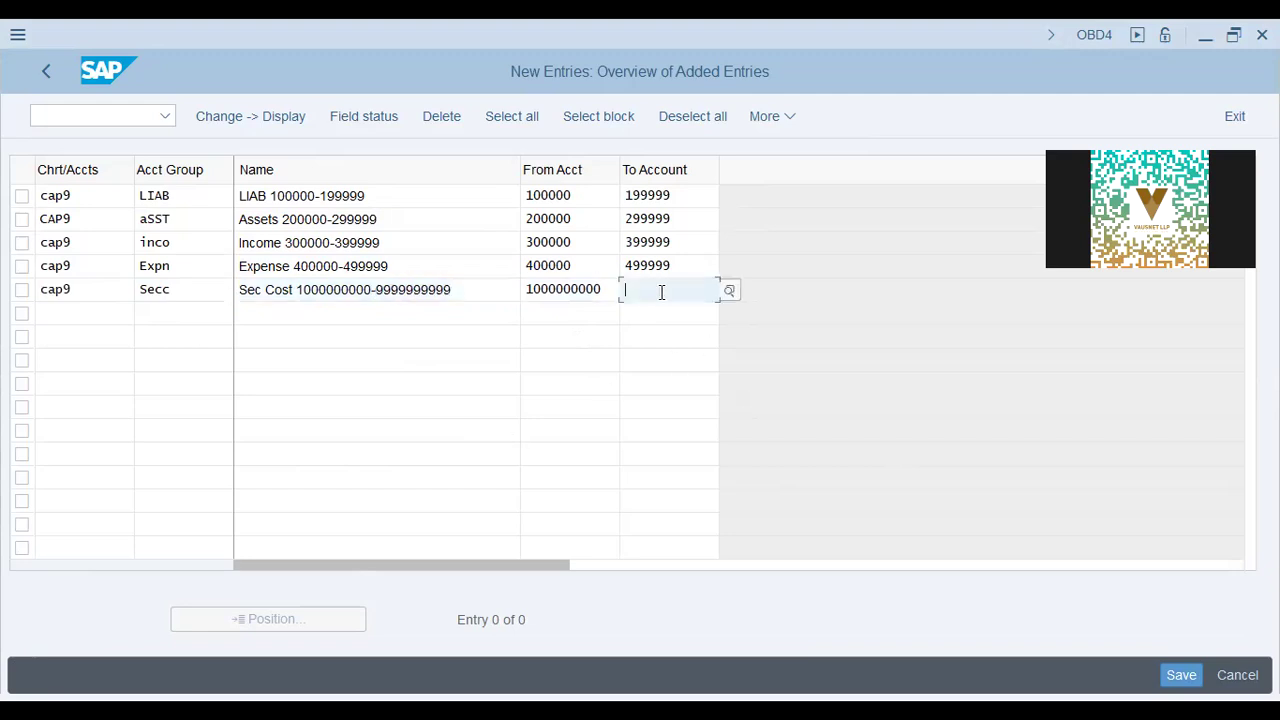
key("ctrl+v")
- Save the five account groups under the proposed CAP9 FICO Config customizing request and return to the IMG structure
left_click(690, 263)
key("Down")
key("Left")
key("Left")
key("Left")
key("Left")
key("Left")
key("Left")
key("Left")
key("Left")
key("Left")
key("Left")
key("Return")
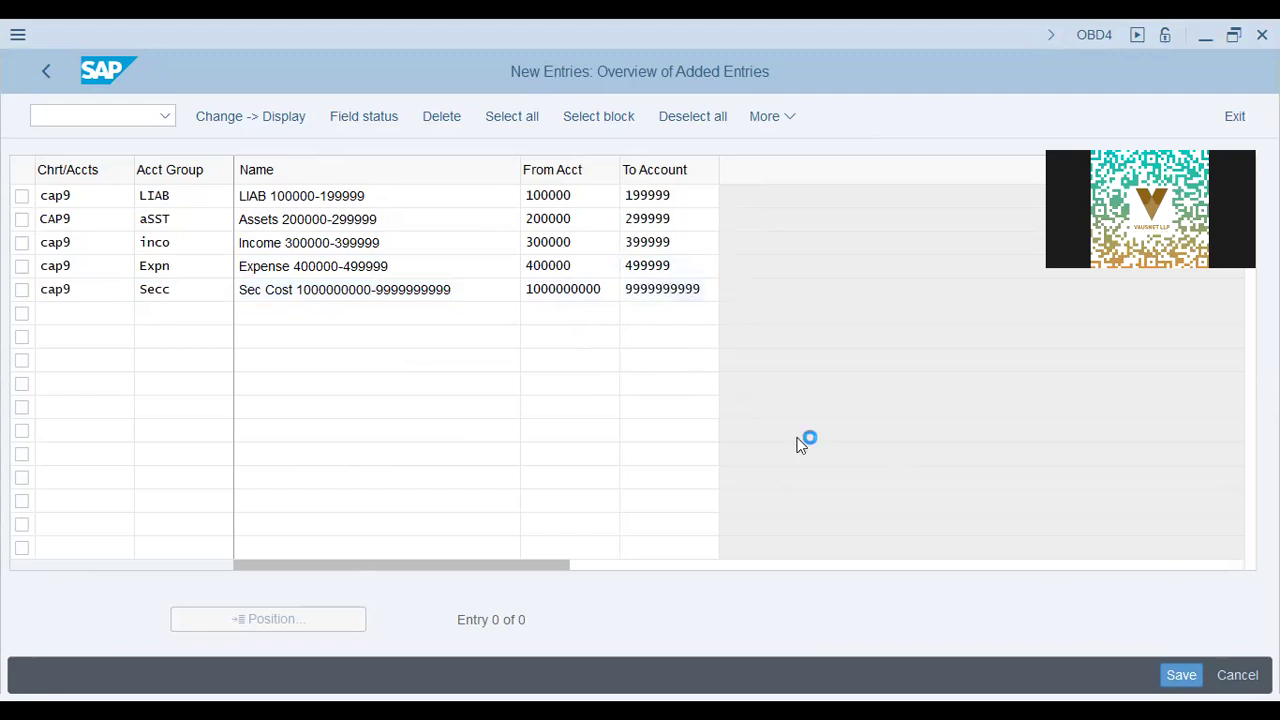
left_click(423, 453)
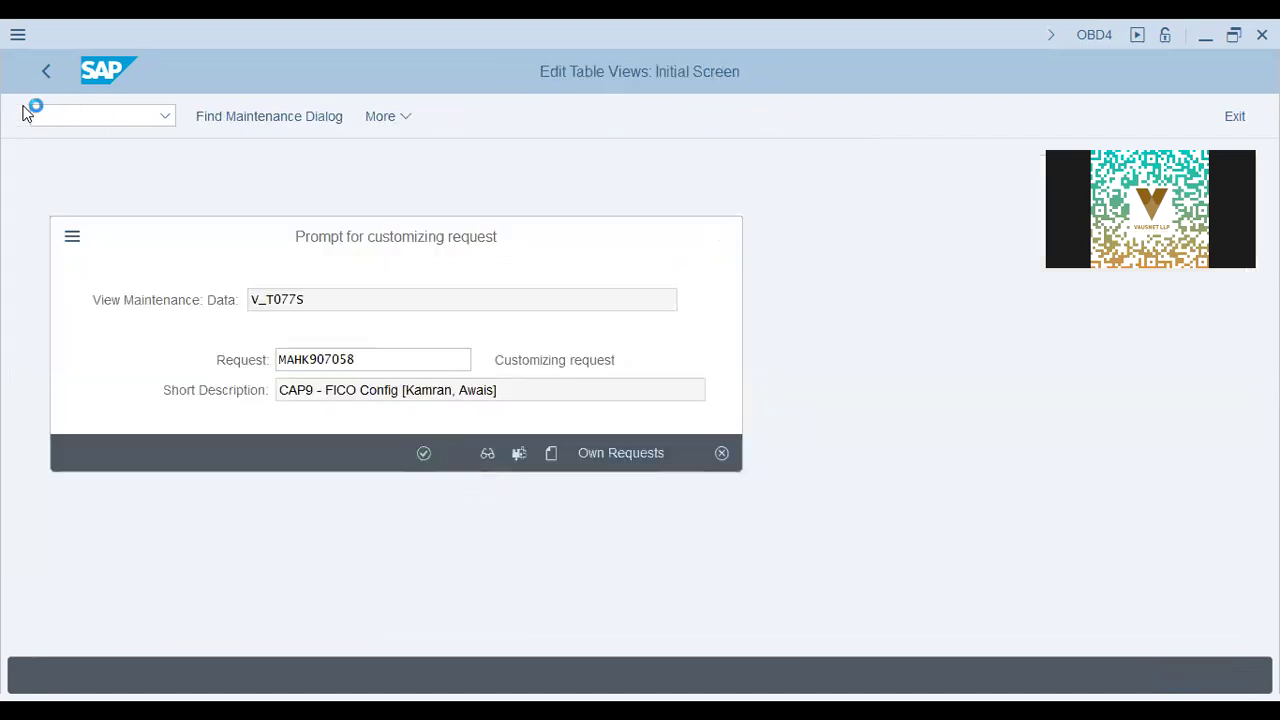
left_click(34, 81)
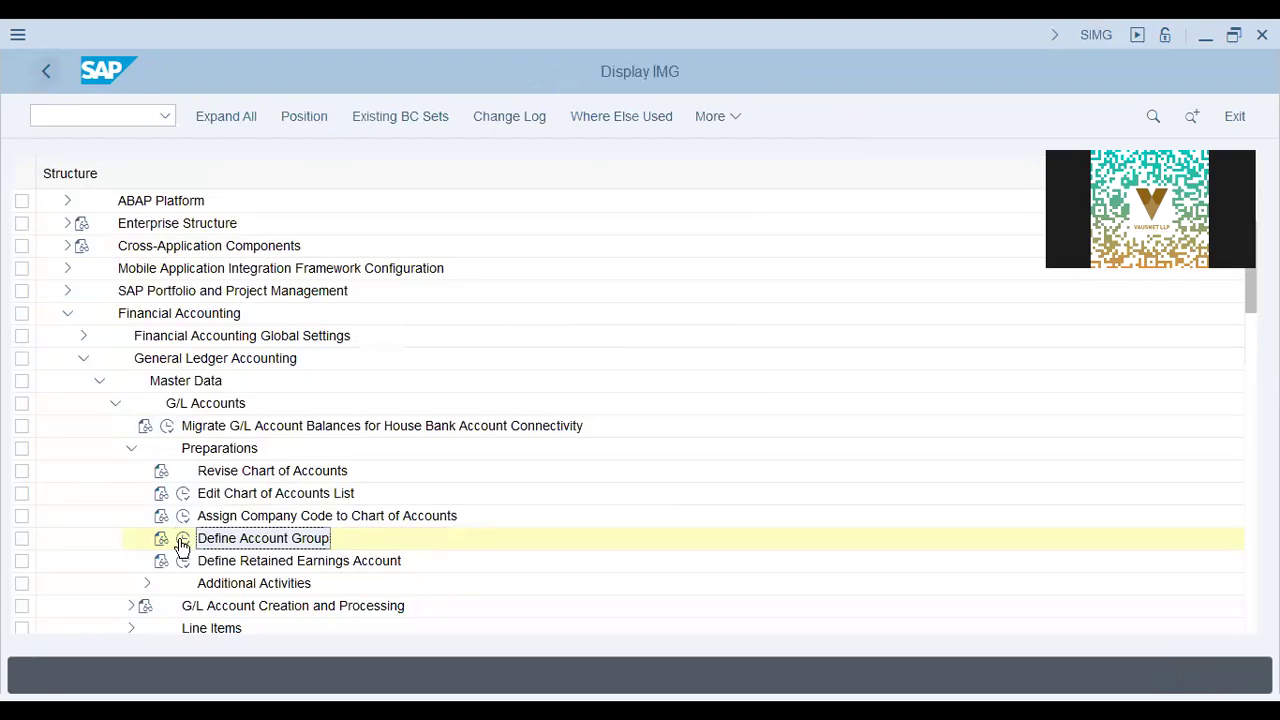
- Open Define Retained Earnings Account for chart of accounts CAP9 and enter X as the P&L statement account type
left_click(183, 560)
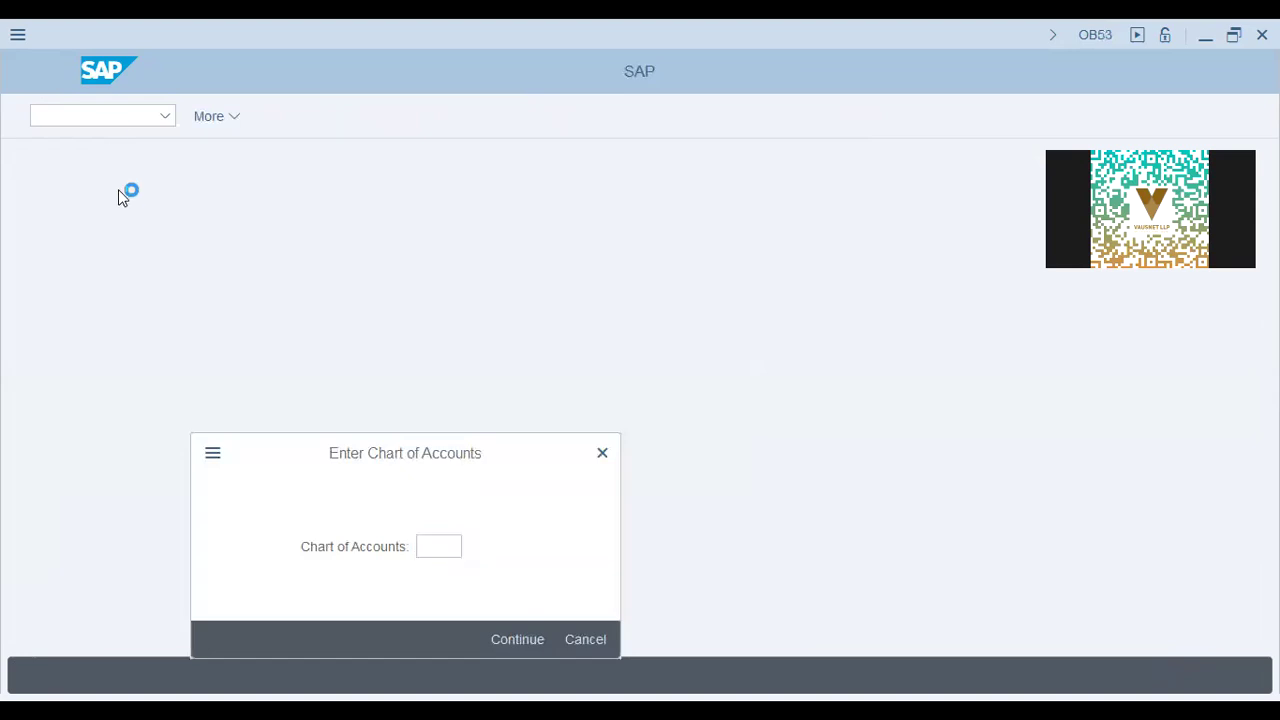
type("x")
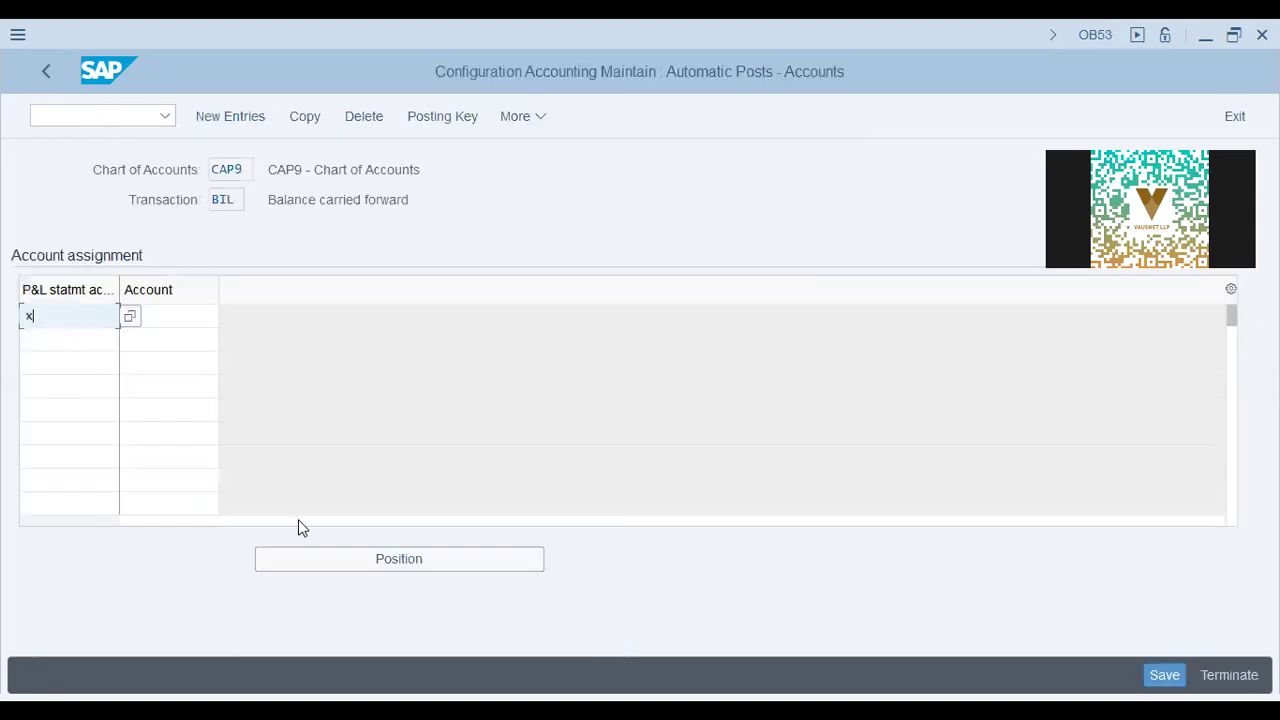
key("Tab")
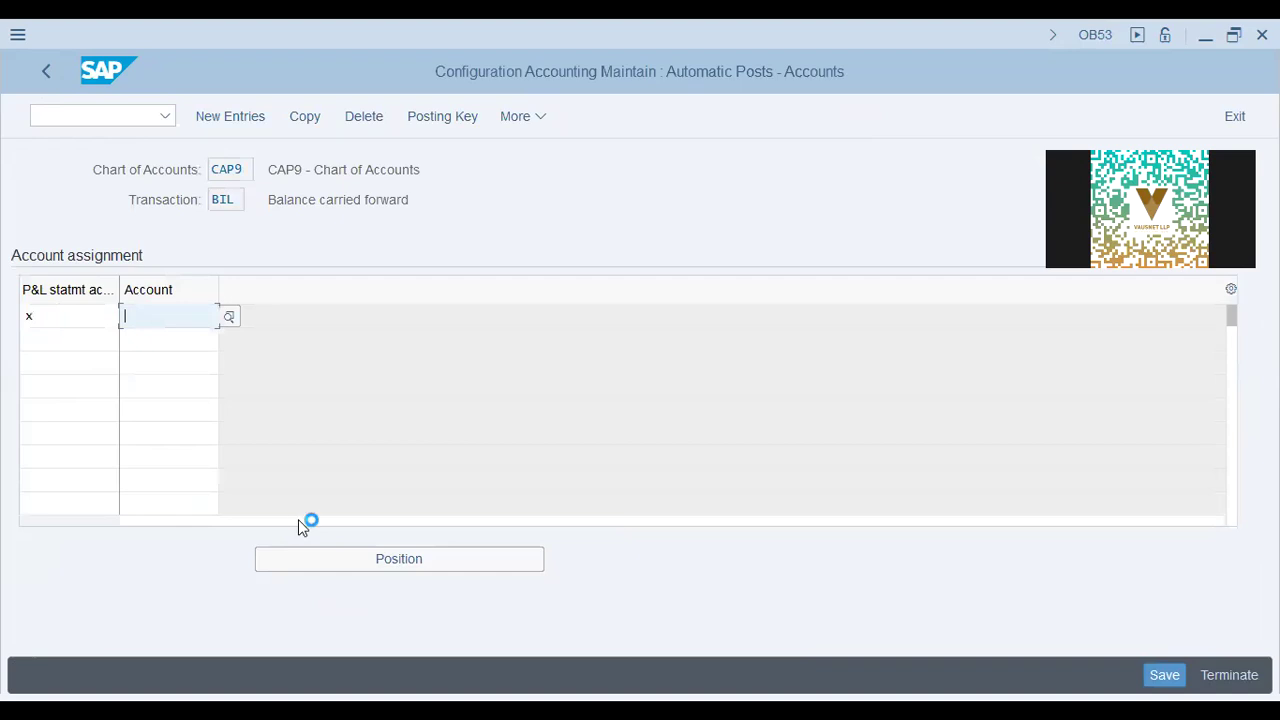
- Assign account 100100 to P&L statement account type X and save it under the proposed customizing request
type("100100")
key("Return")
key("Return")
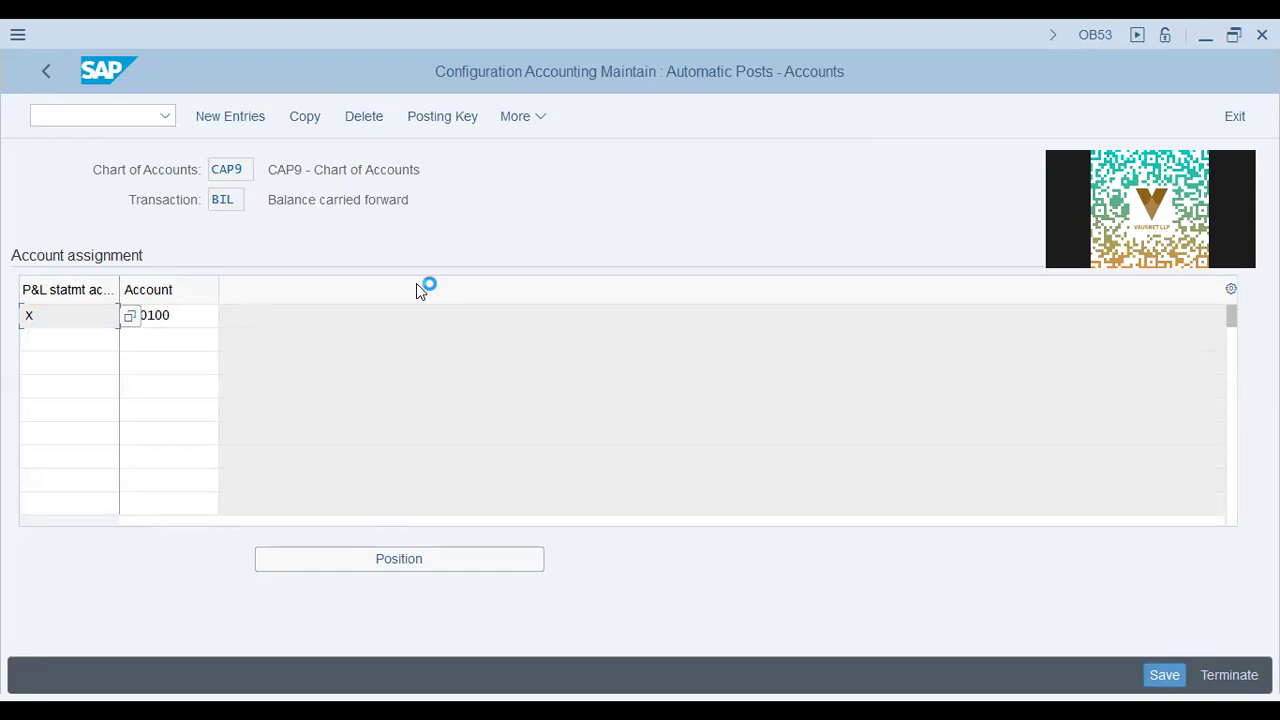
left_click(425, 455)
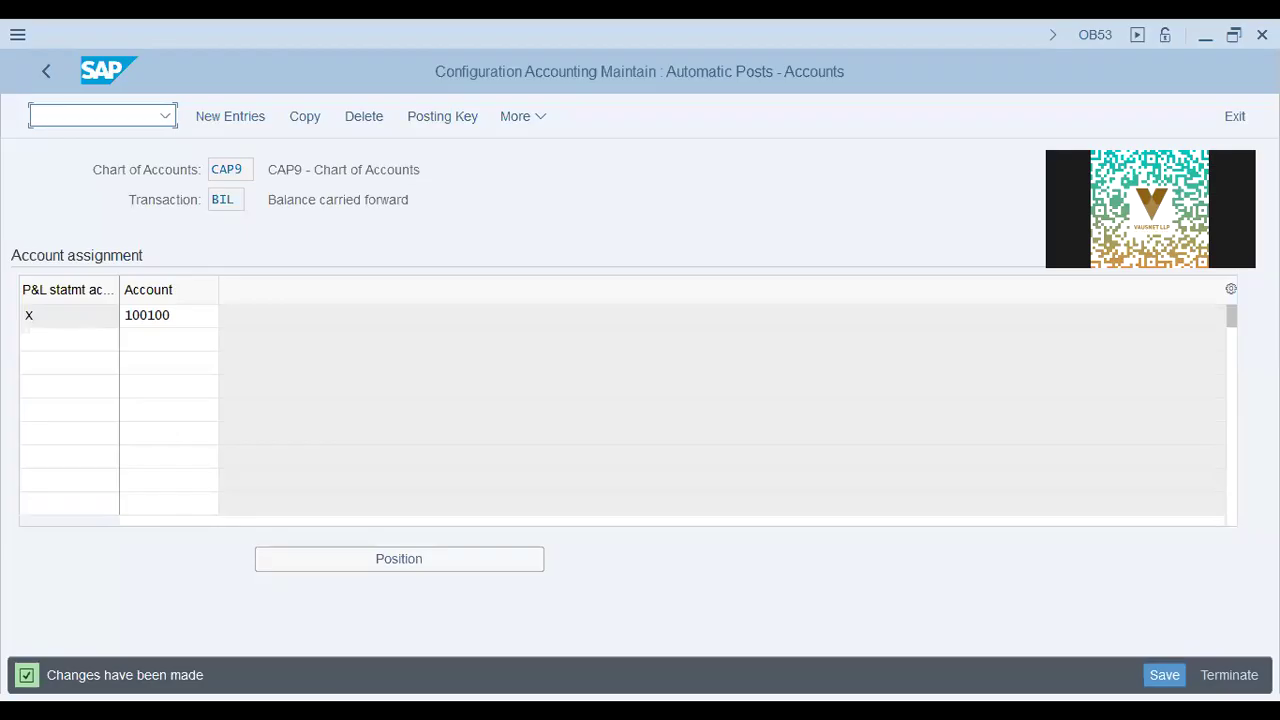
- Go to transaction FINSC_LEDGER and dismiss the consistency check messages
type("/n finsc_")
type("ledger")
key("Return")
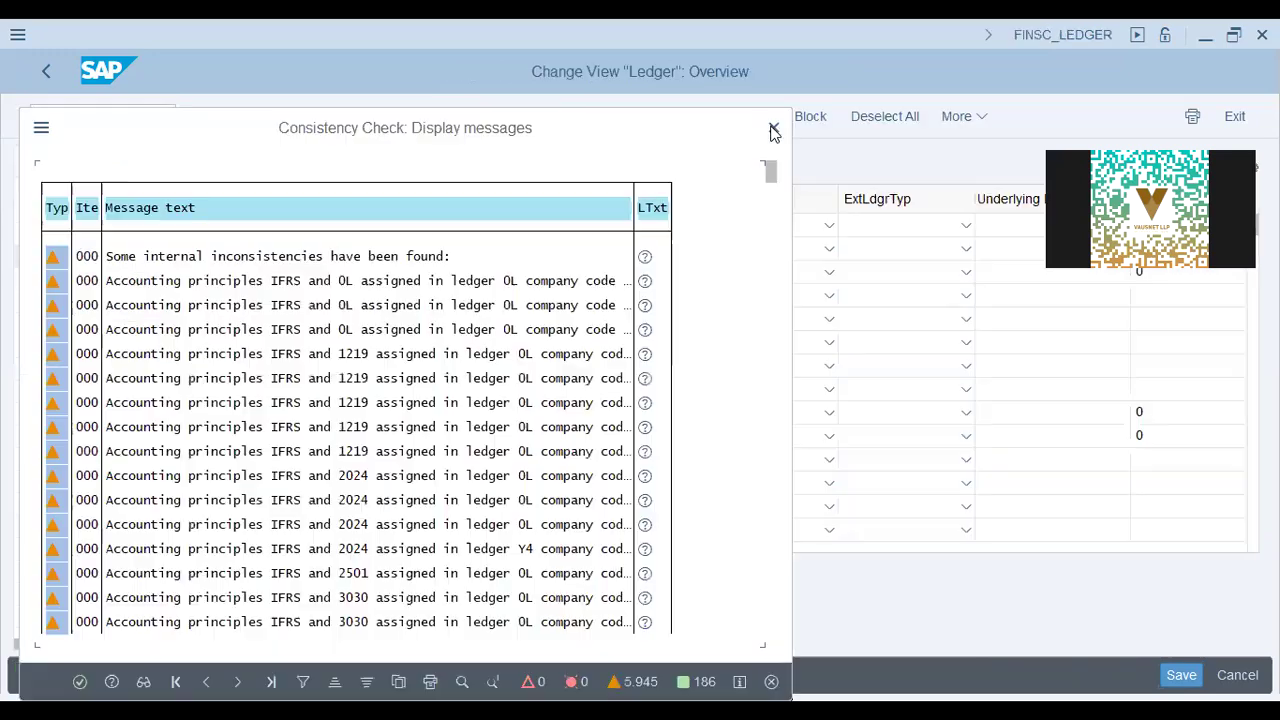
key("Return")
- Go to transaction OB53 for chart of accounts CAP9 to check the retained earnings account assignment
type("/n ob4")
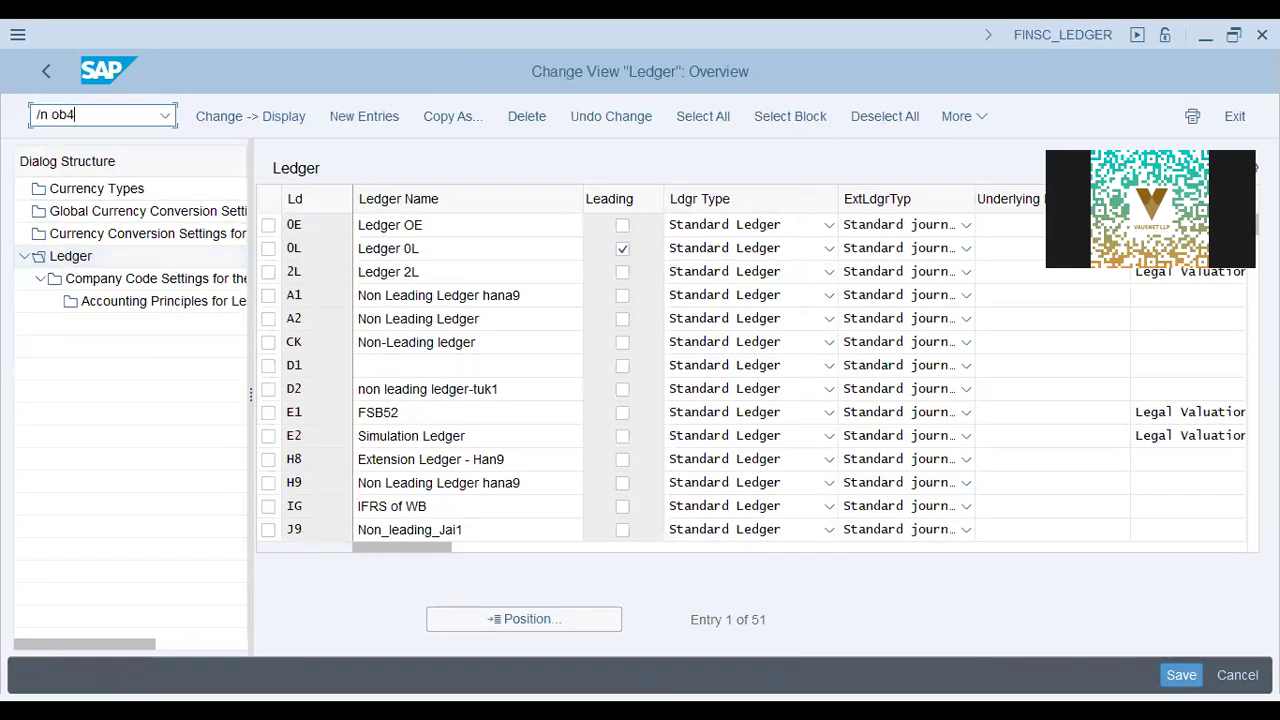
key("BackSpace")
type("53")
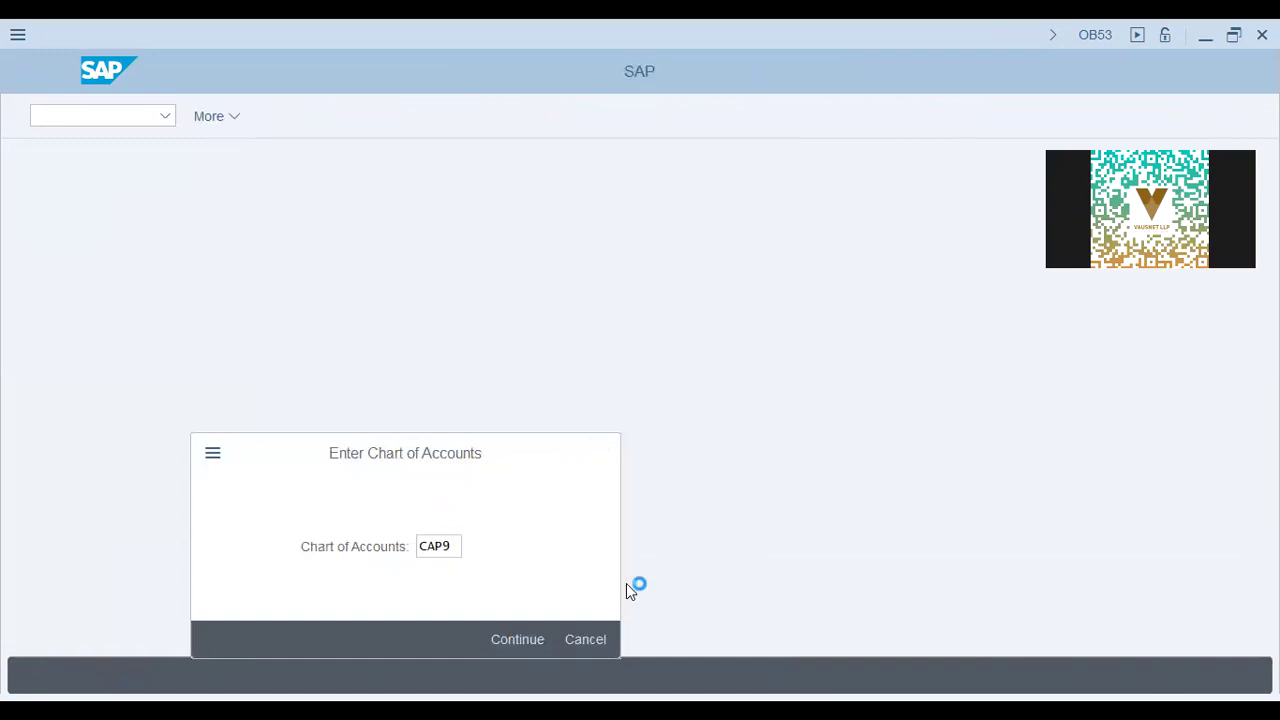
key("Return")
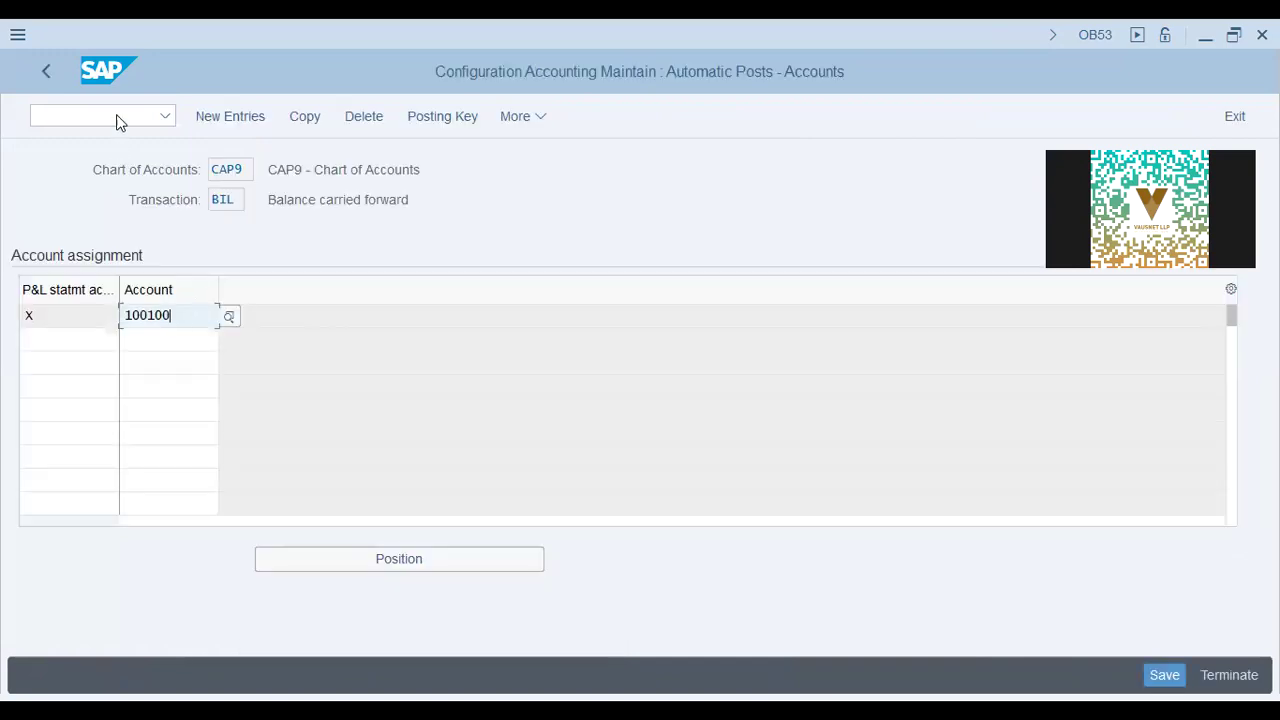
- Switch from the retained earnings assignment to the ledger settings with transaction FINSC_LEDGER
left_click(116, 121)
type("/n finsc-")
type("ledger")
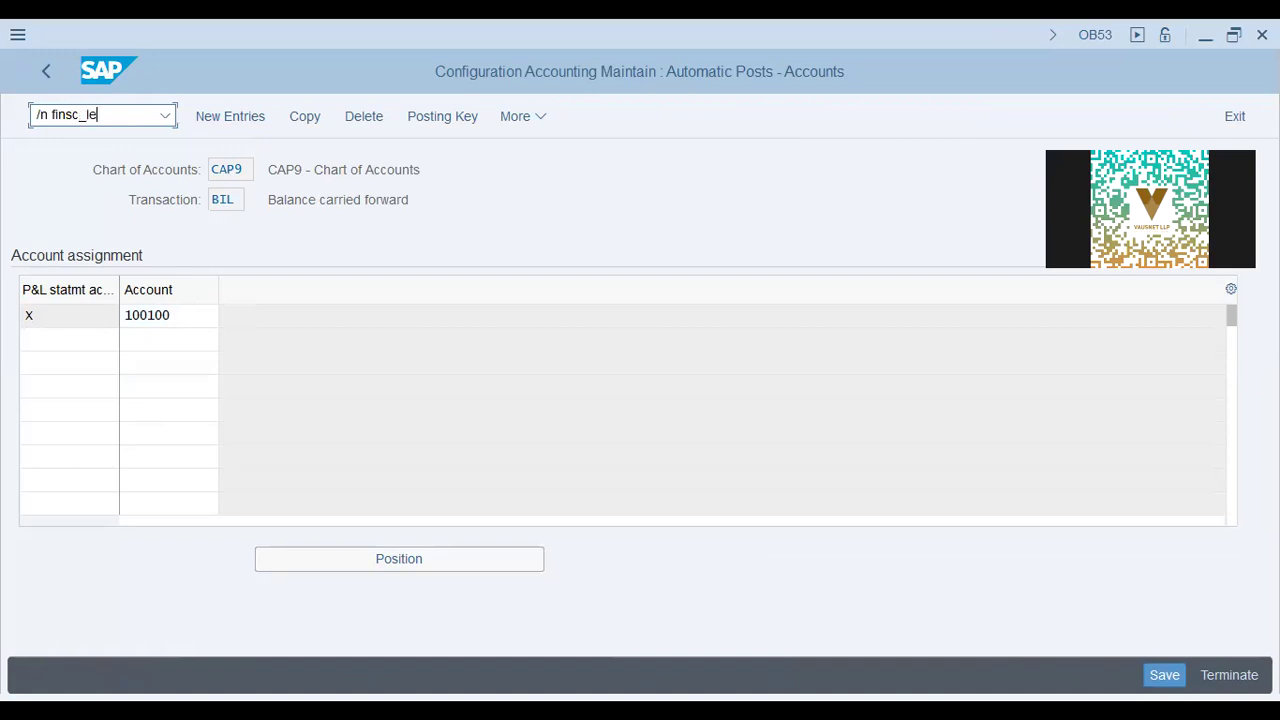
key("Return")
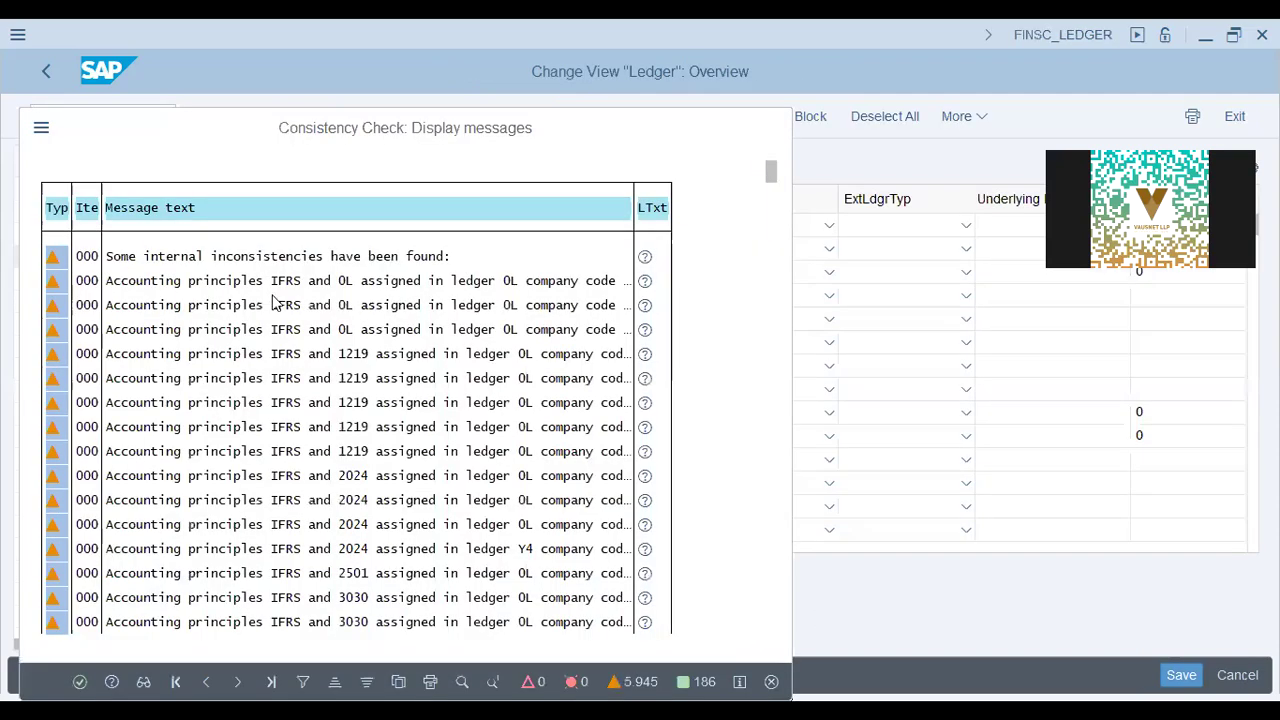
- Dismiss the consistency check messages and examine ledgers 0E, 0L and 2L to identify the leading ledger
key("Return")
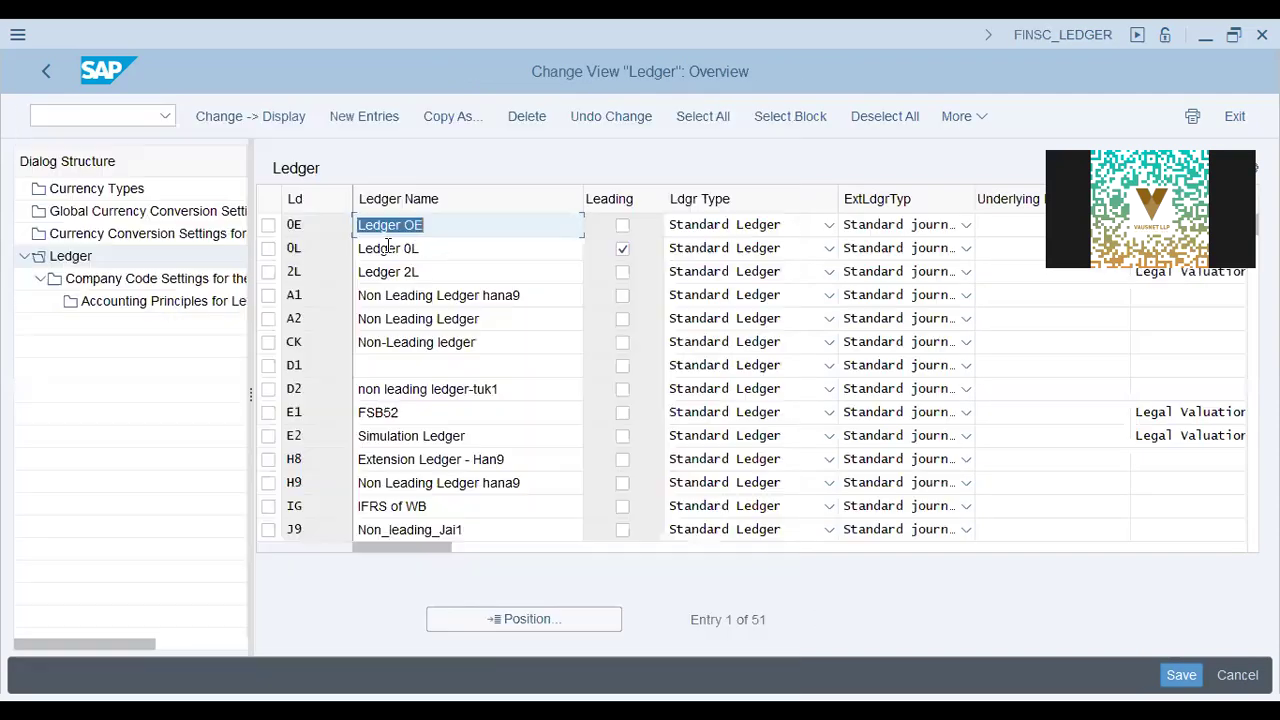
left_click(461, 248)
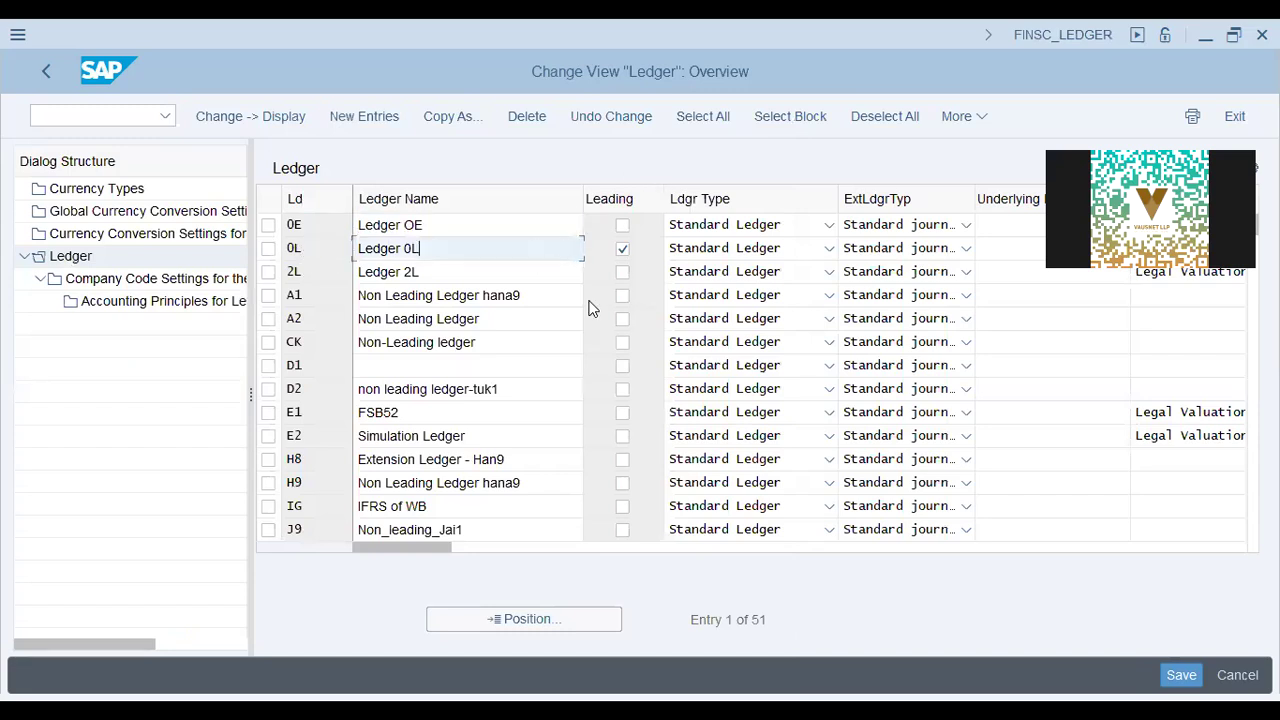
left_click(475, 224)
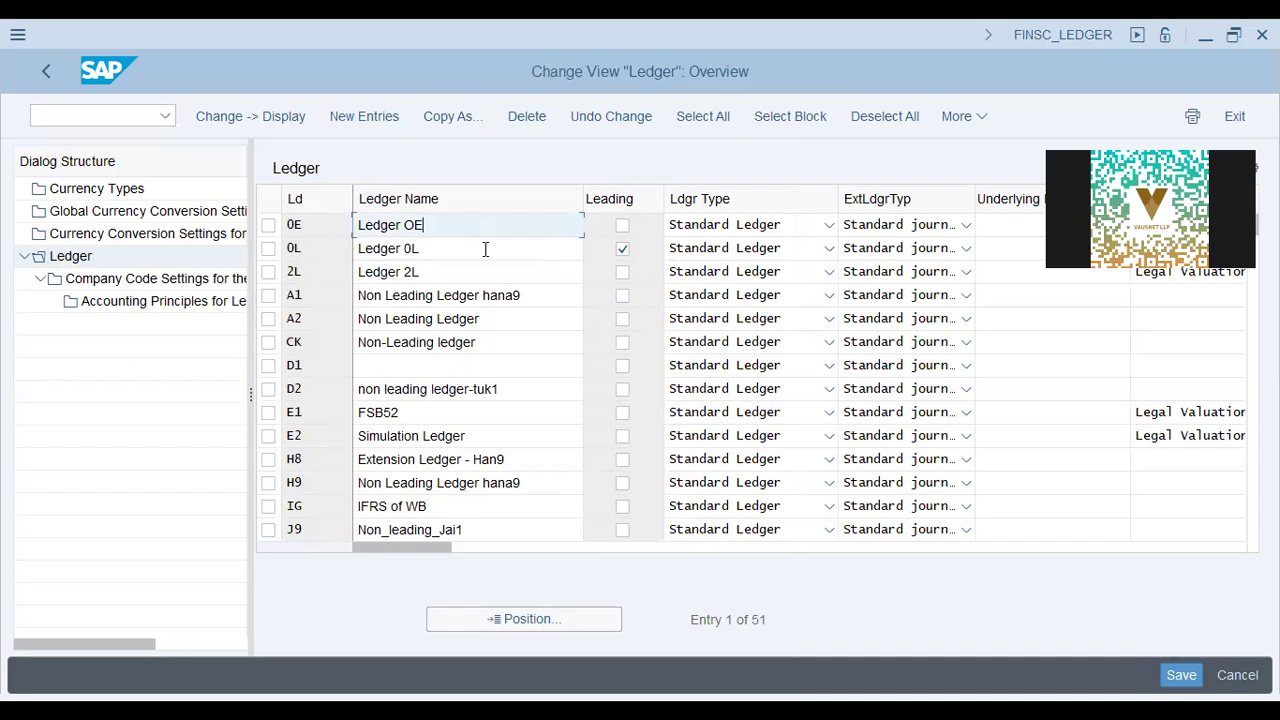
left_click(485, 249)
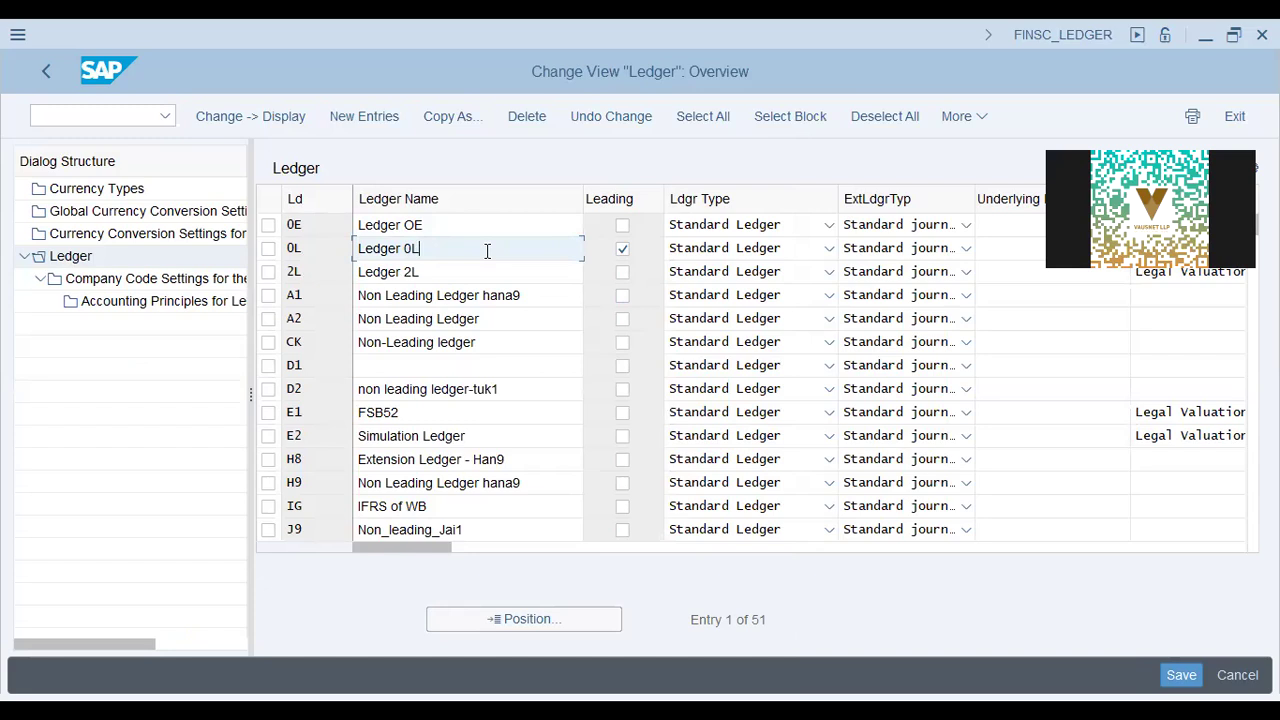
left_click_drag(478, 248, 106, 240)
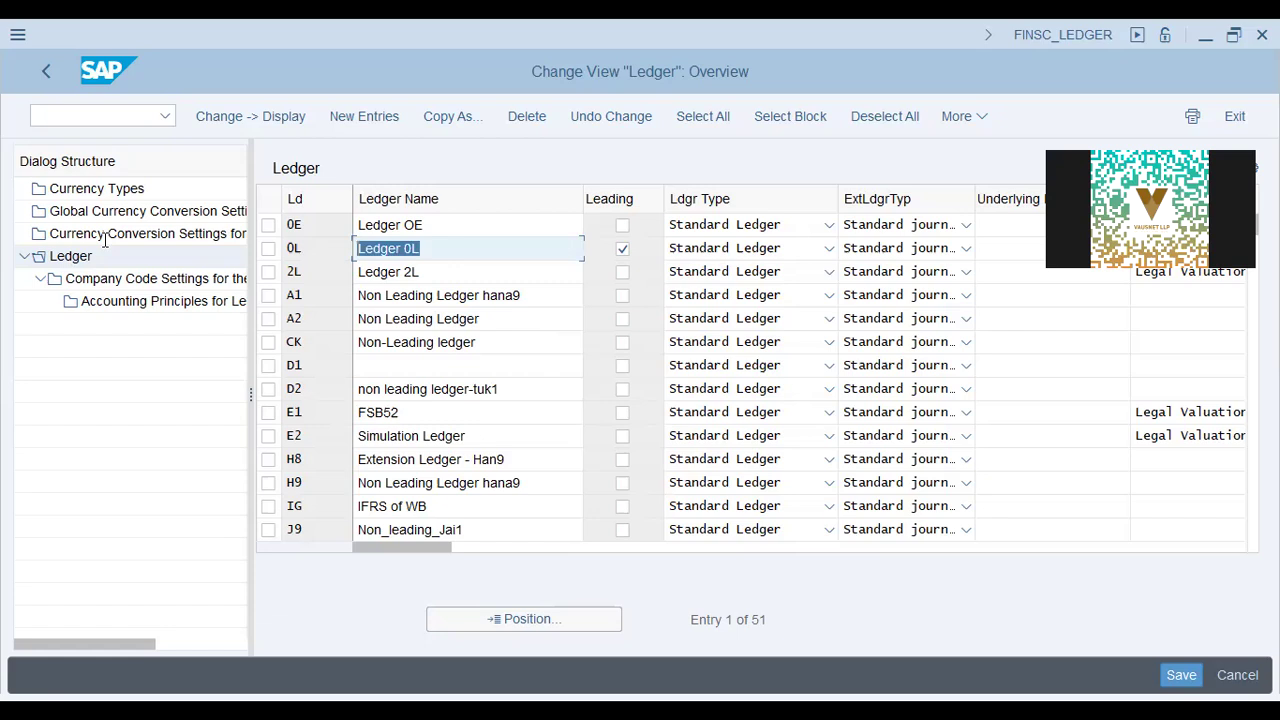
left_click(452, 266)
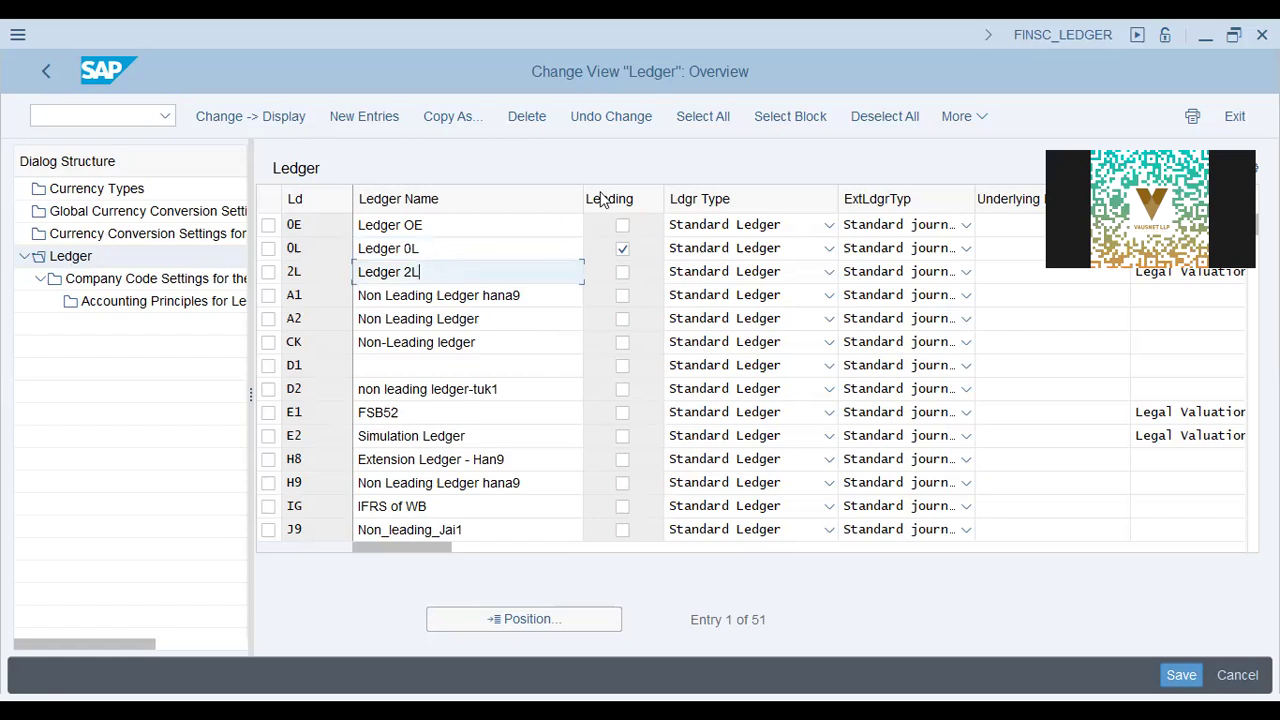
left_click_drag(457, 244, 178, 256)
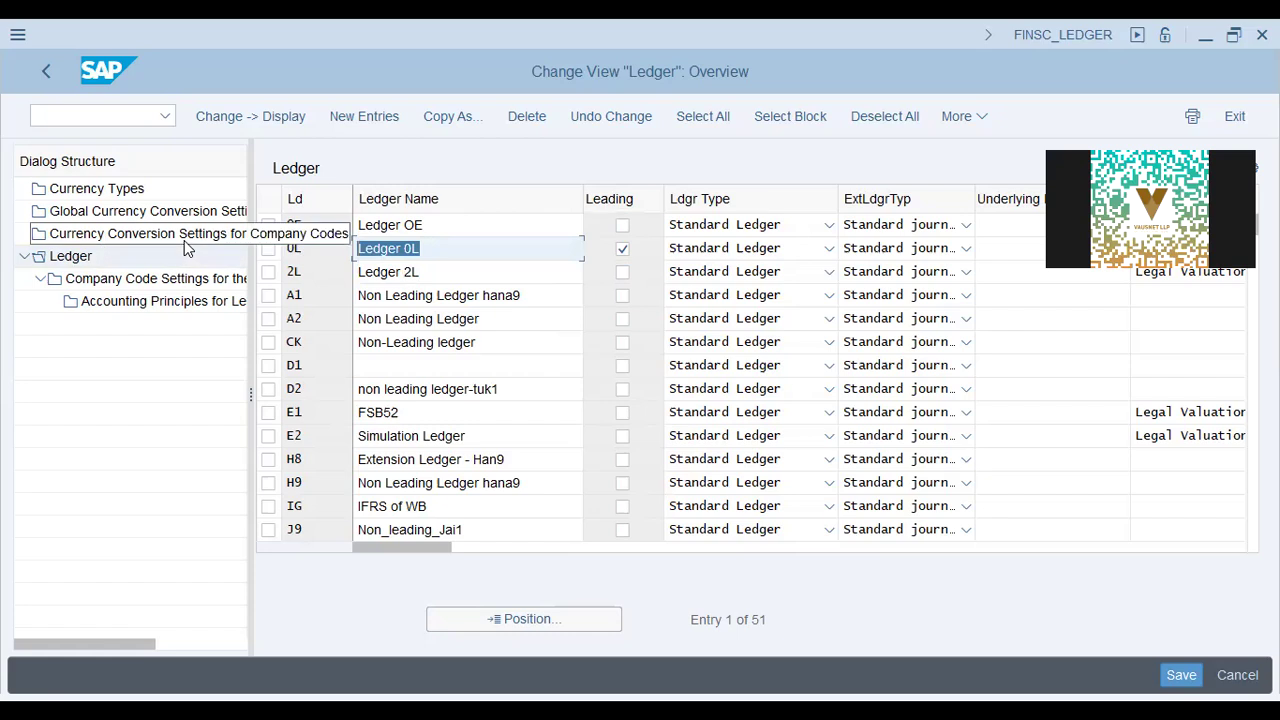
left_click(445, 244)
- Select ledger 0L, open its company code settings and dismiss the consistency check messages
left_click(269, 250)
left_click_drag(428, 249, 254, 214)
left_click(472, 249)
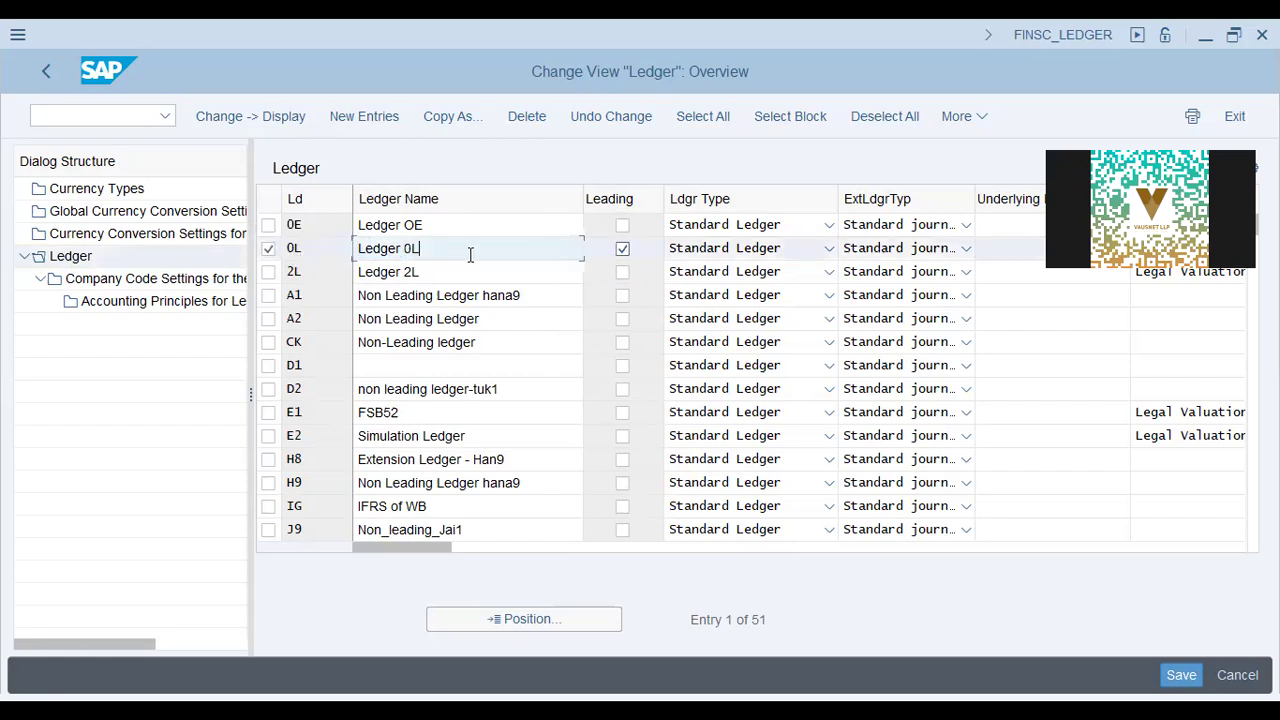
left_click(739, 255)
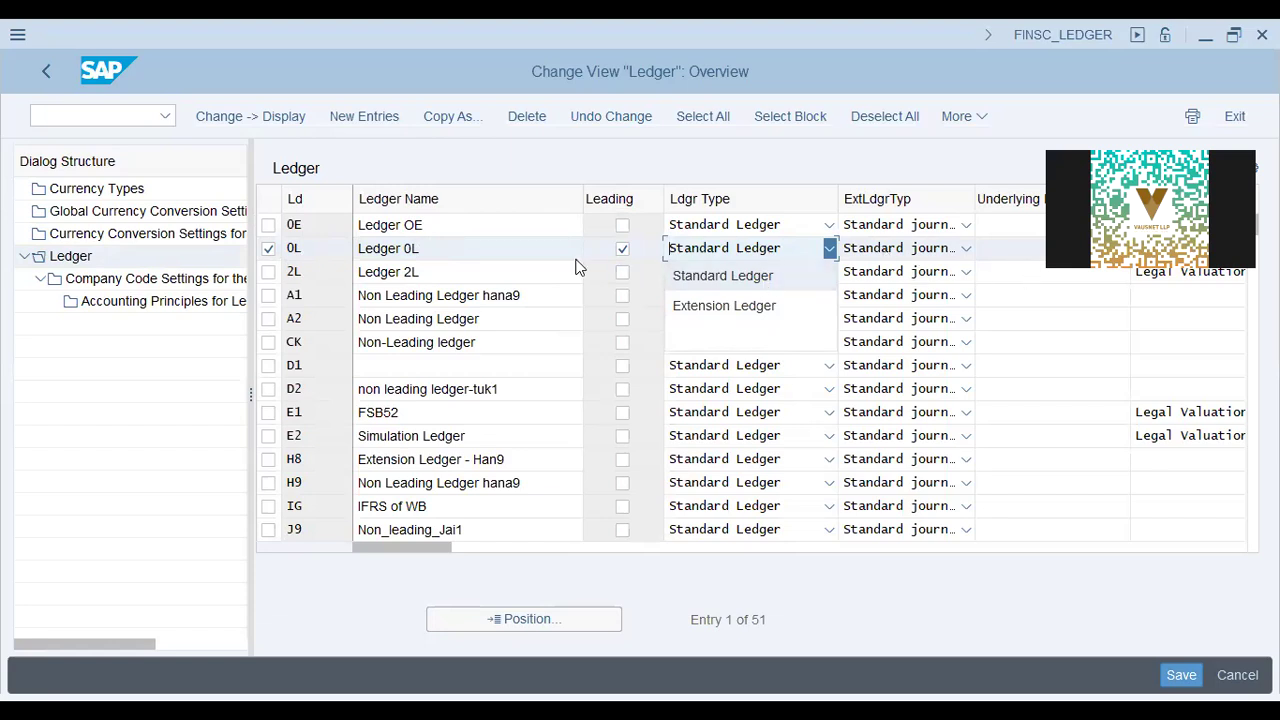
left_click(540, 258)
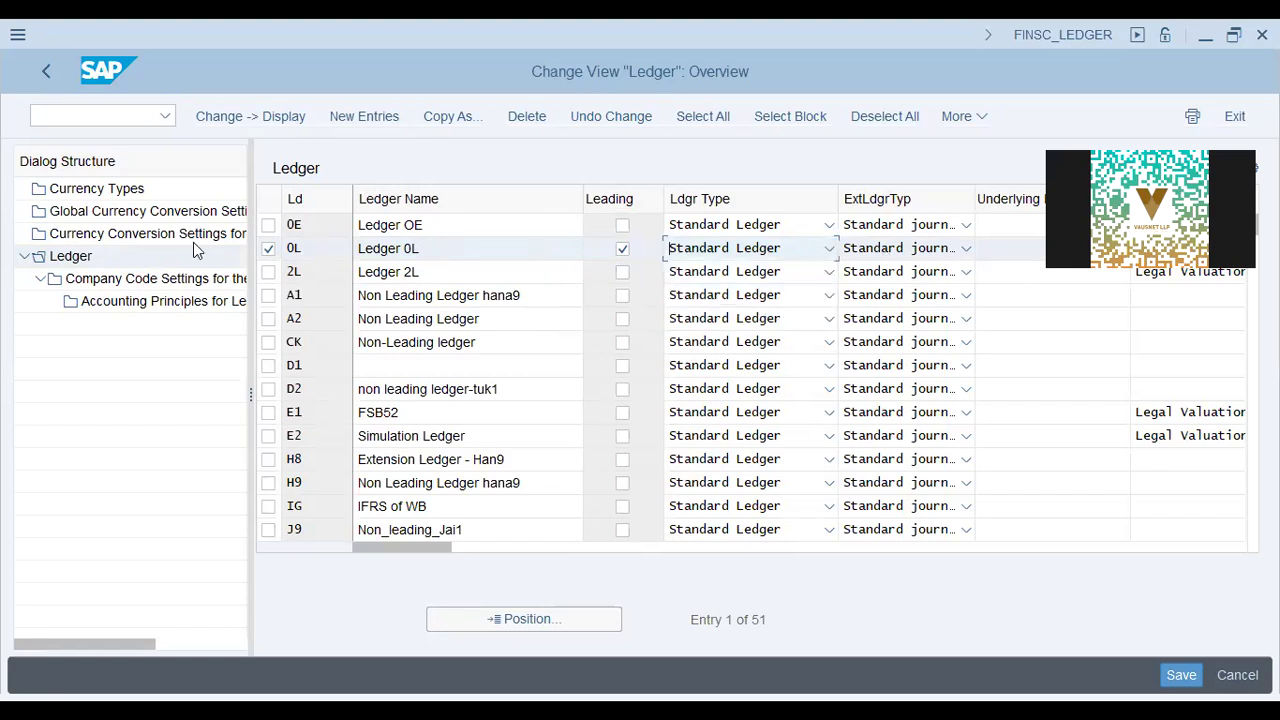
left_click(383, 247)
left_click(100, 279)
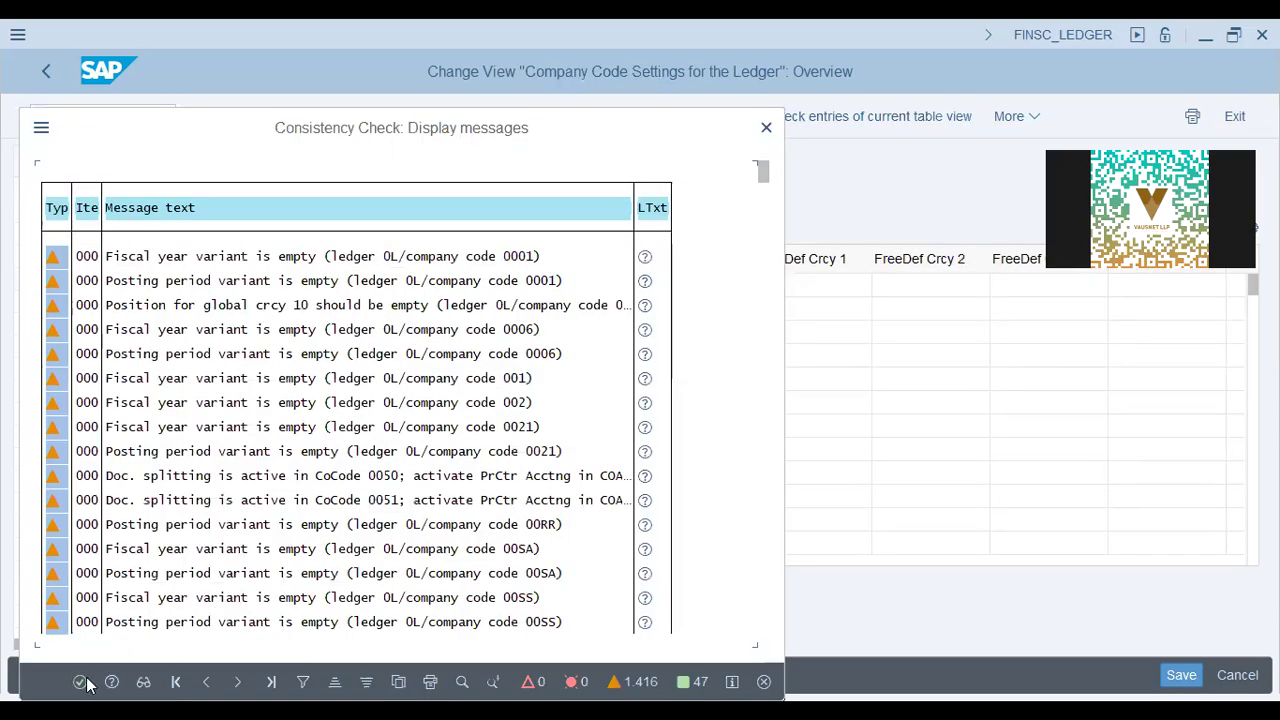
left_click(86, 683)
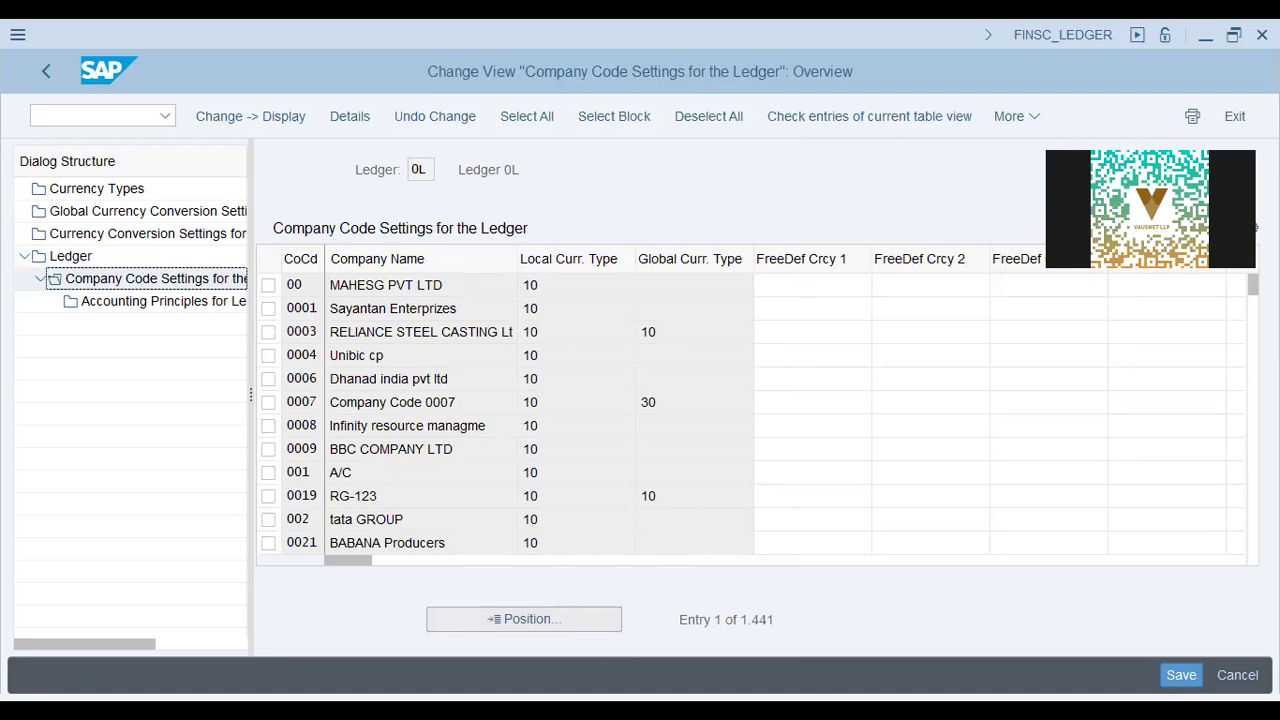
- Find company code CAP9 in the ledger 0L settings and open its details
left_click(535, 615)
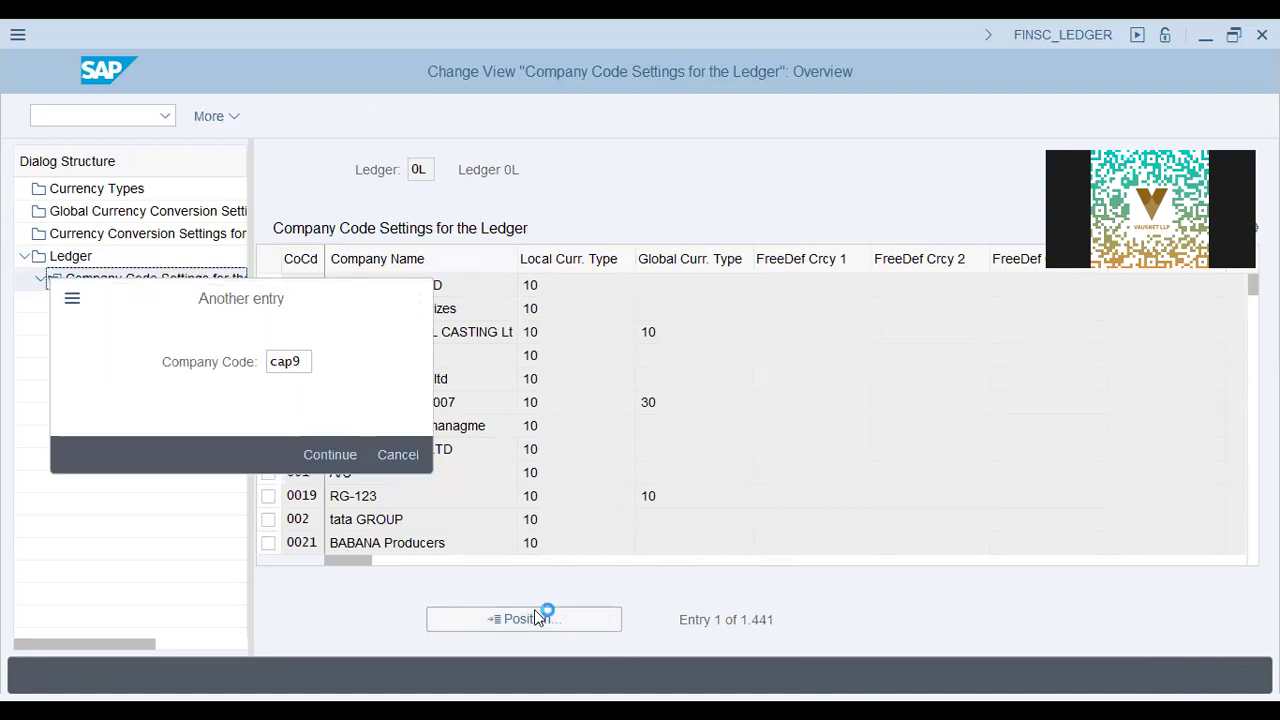
key("Return")
left_click(690, 288)
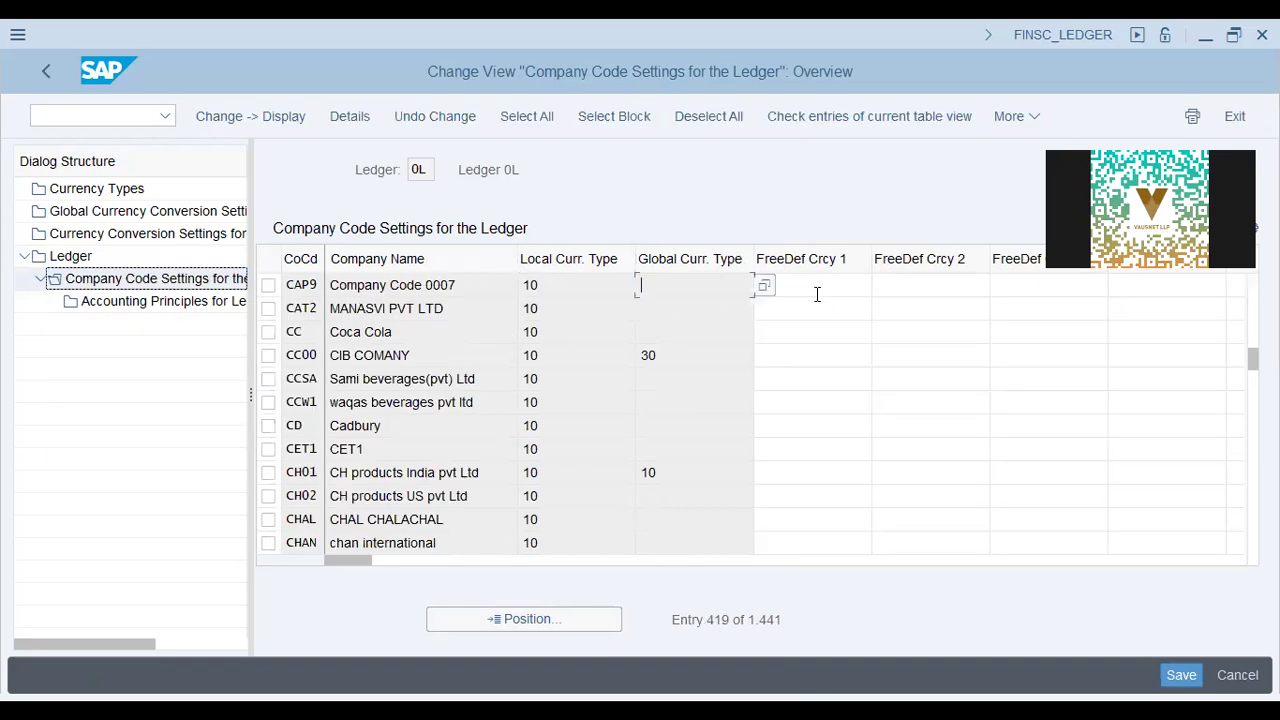
left_click(818, 297)
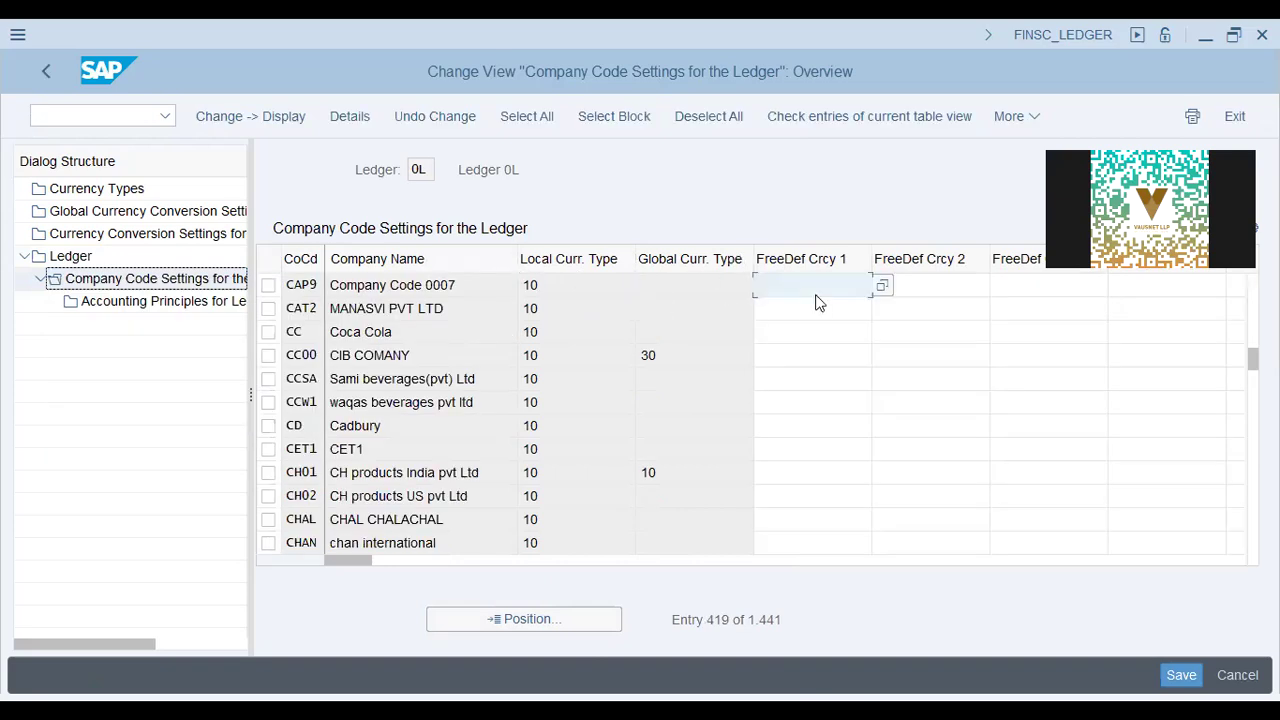
double_click(384, 292)
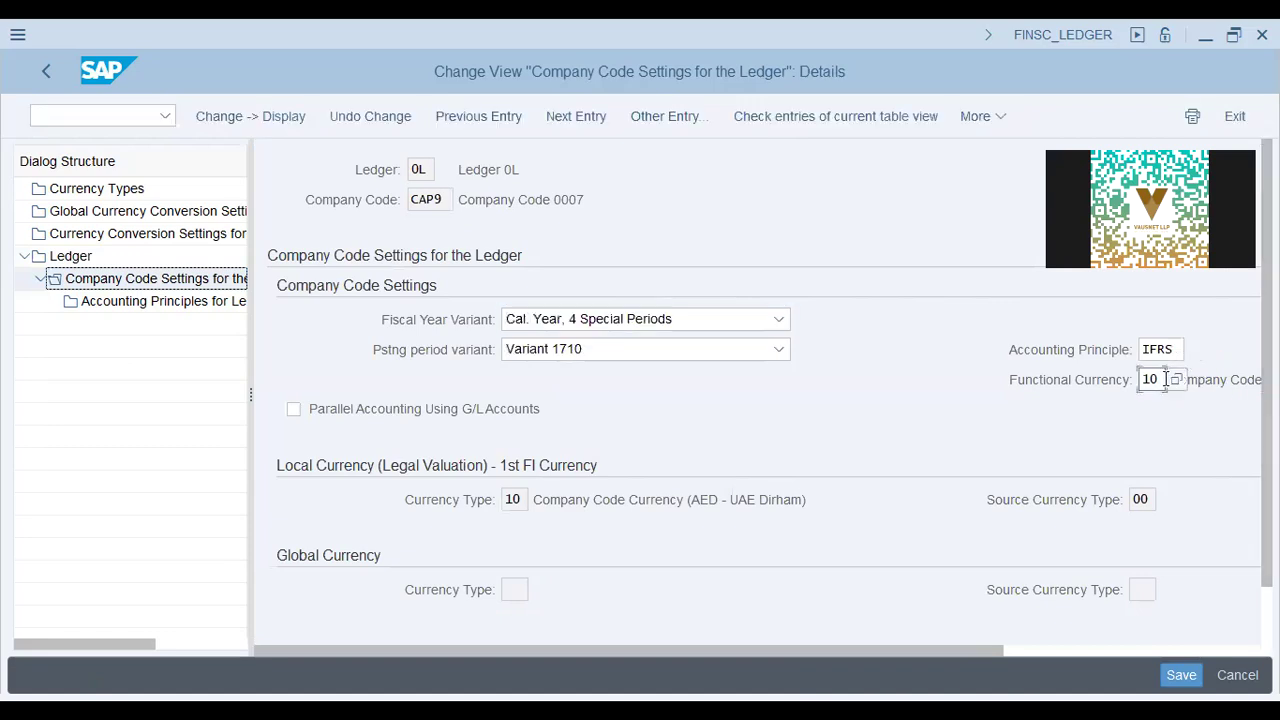
- Enable Parallel Accounting Using G/L Accounts for company code CAP9 in ledger 0L and save
scroll(929, 432, "down", 1)
scroll(929, 432, "down", 1)
scroll(929, 432, "up", 2)
left_click(532, 405)
left_click(1183, 674)
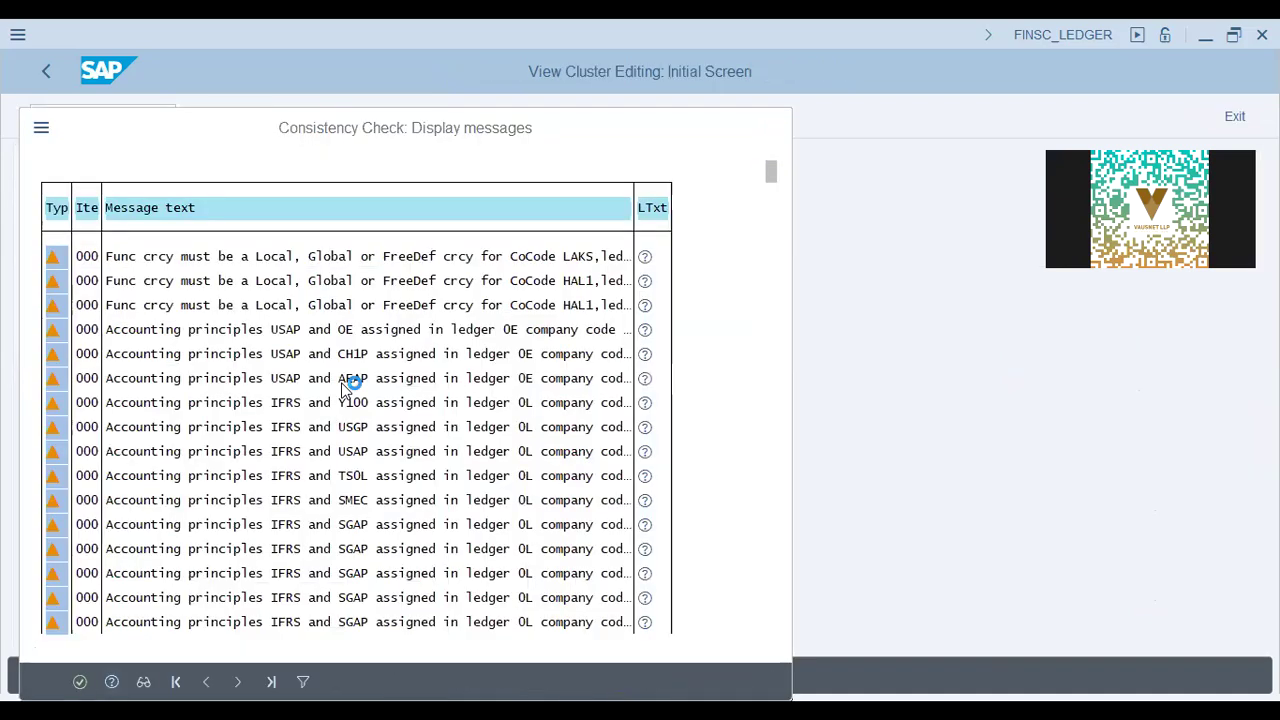
- Dismiss the consistency check messages and examine the currency types list, including document currency 00, company code currency 10 and the group currencies
key("Return")
left_click(429, 424)
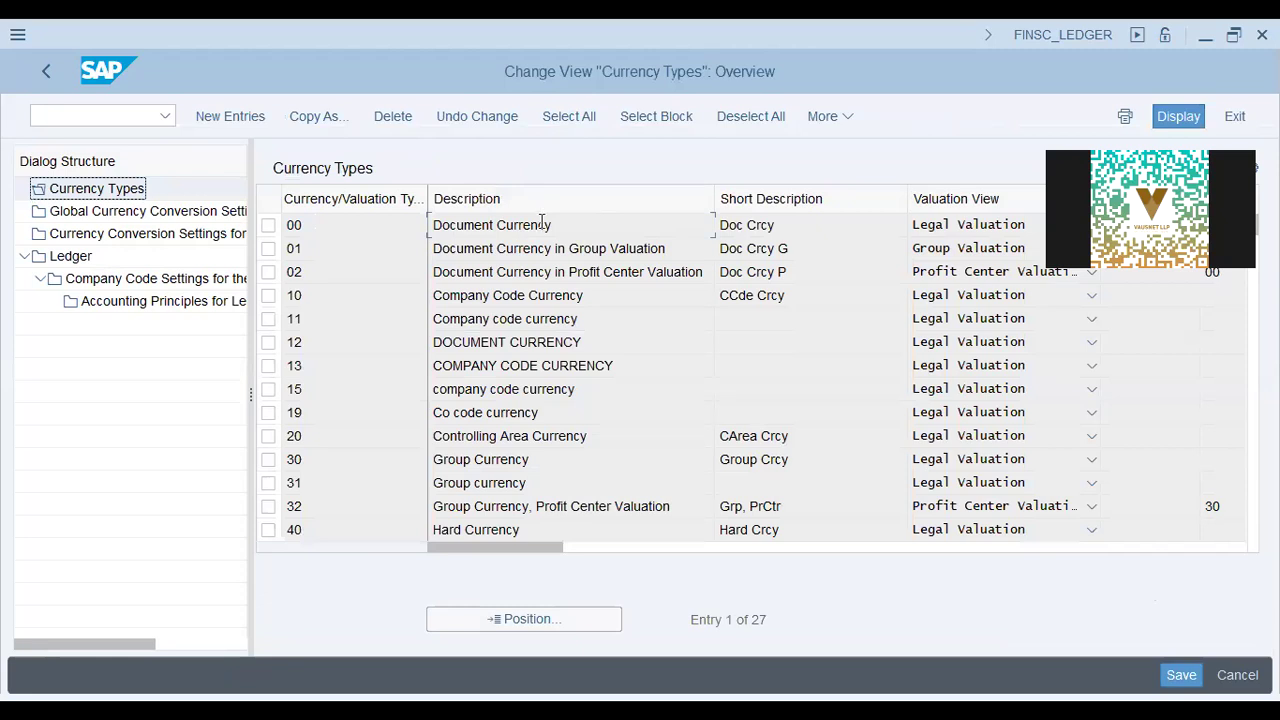
left_click(372, 226)
double_click(348, 233)
left_click_drag(586, 295, 250, 302)
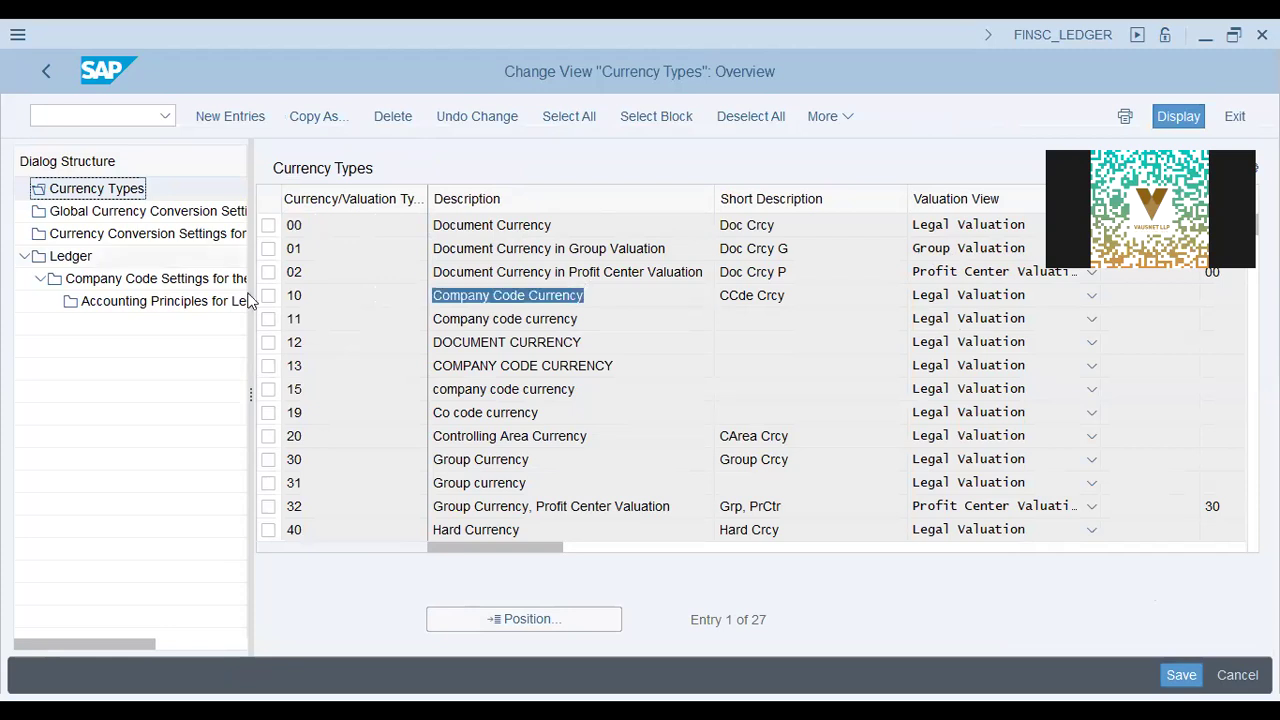
left_click(318, 288)
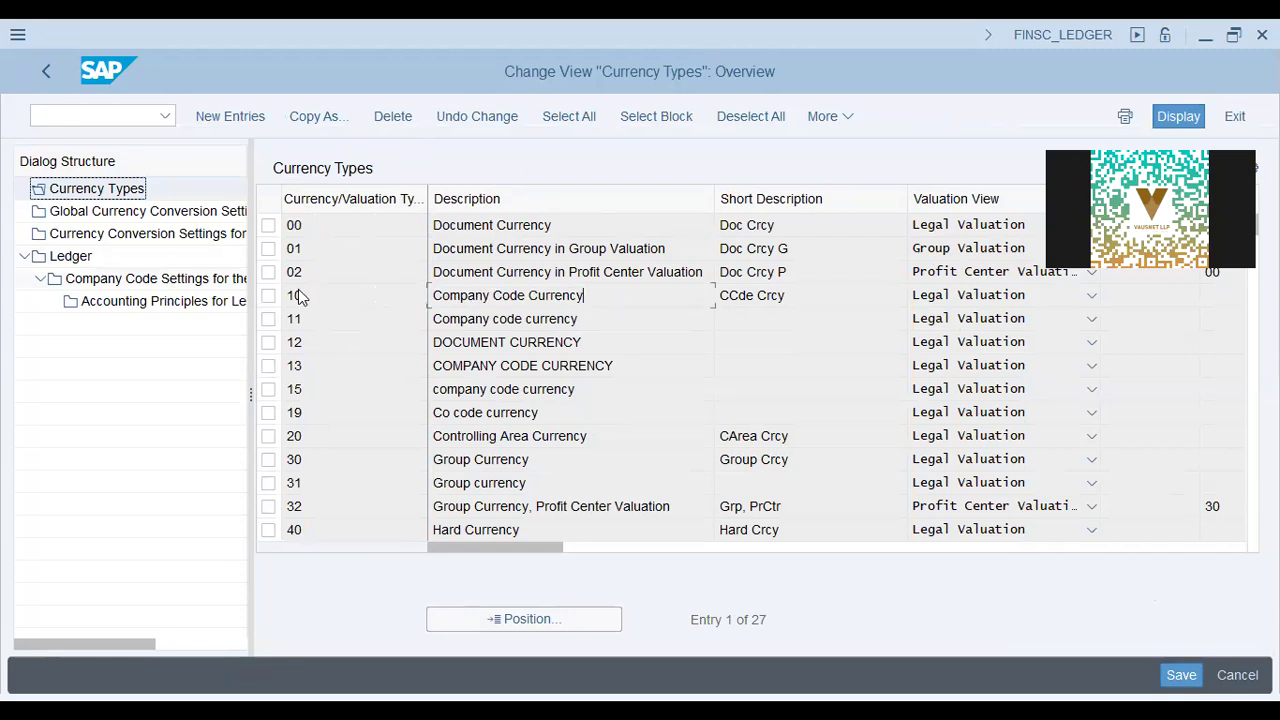
left_click_drag(592, 300, 308, 294)
left_click(308, 294)
left_click(335, 320)
left_click(554, 480)
left_click(373, 488)
left_click(367, 512)
- Add an entry in the currency conversion settings for company codes with company code CAP9 and user-defined currency type Y5
left_click(105, 235)
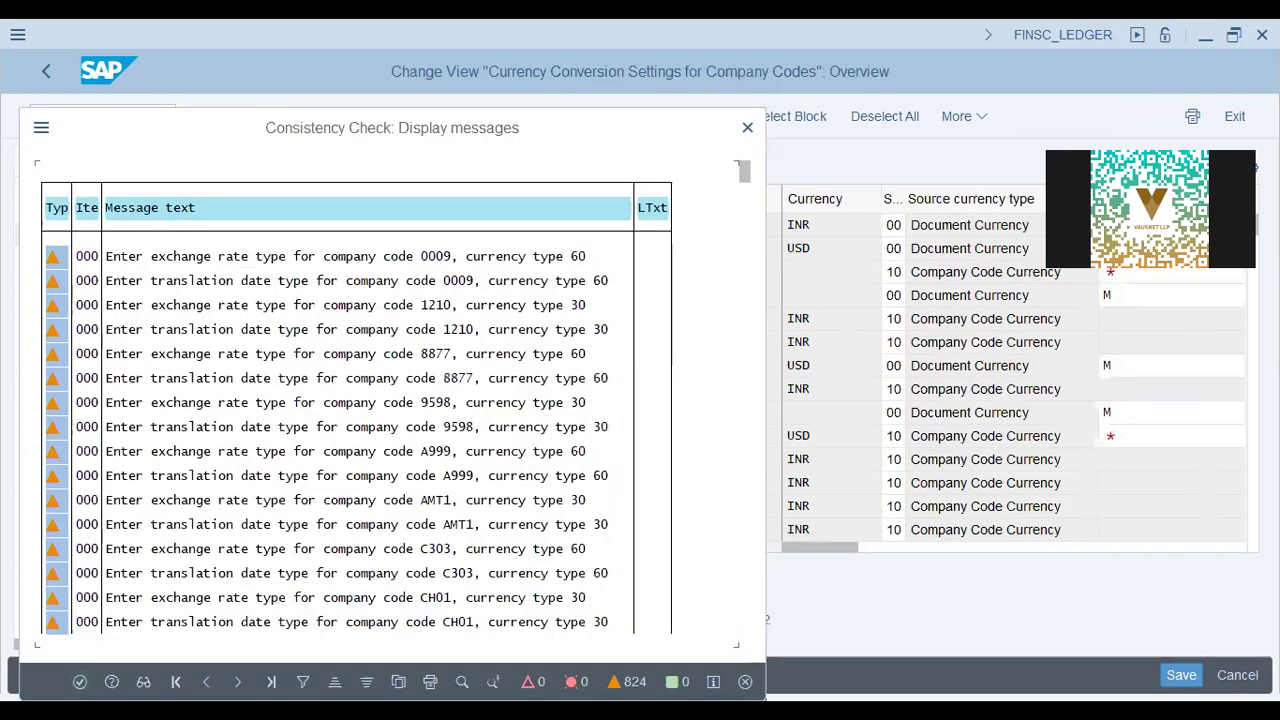
left_click(80, 682)
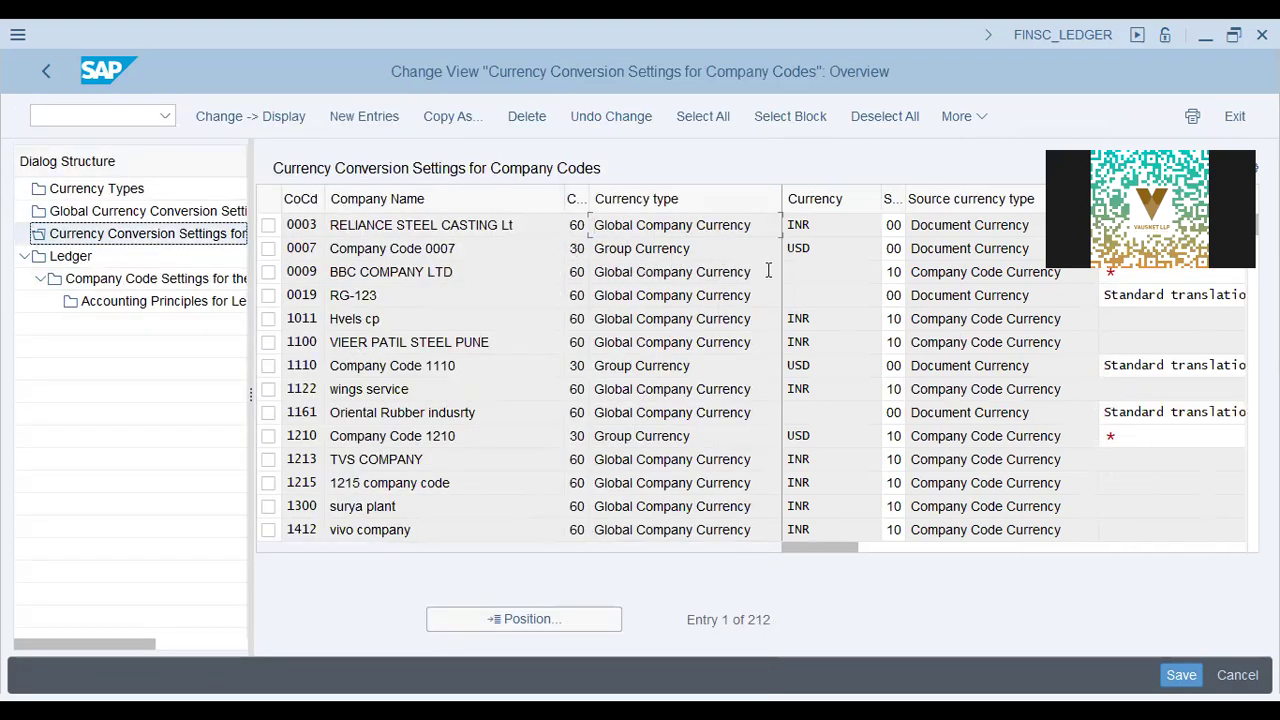
left_click(364, 116)
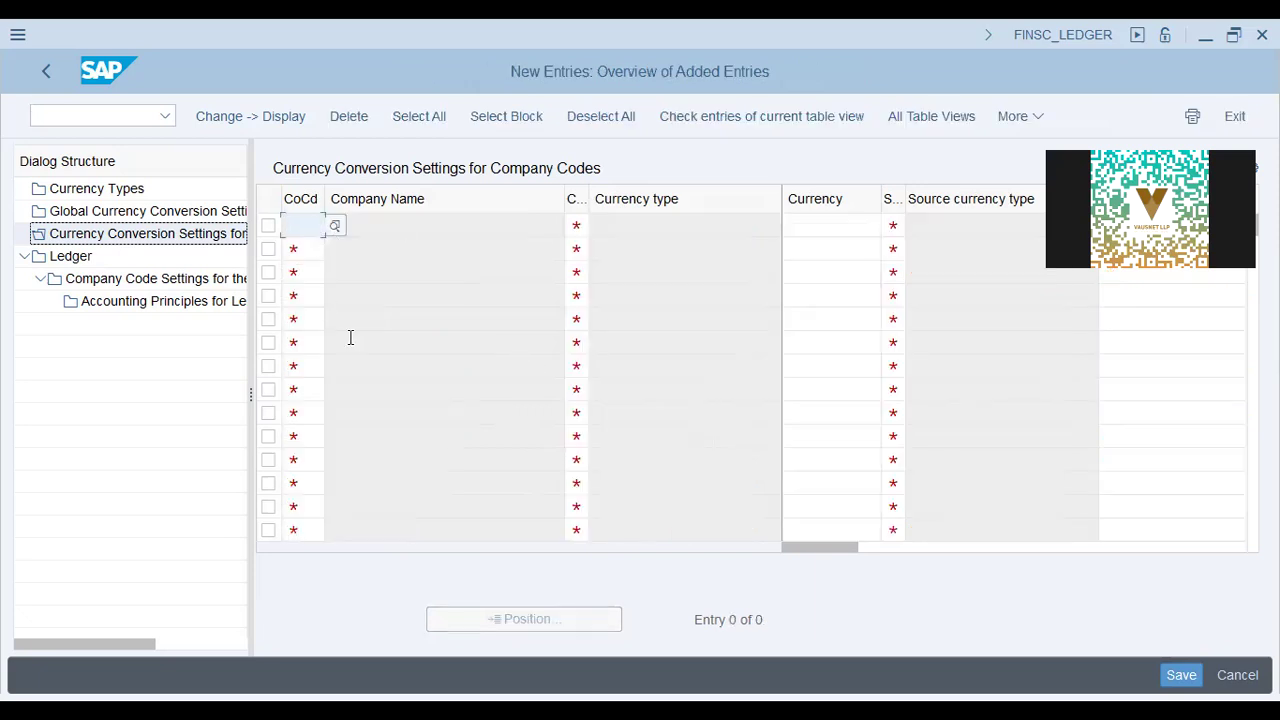
type("cap9")
key("Tab")
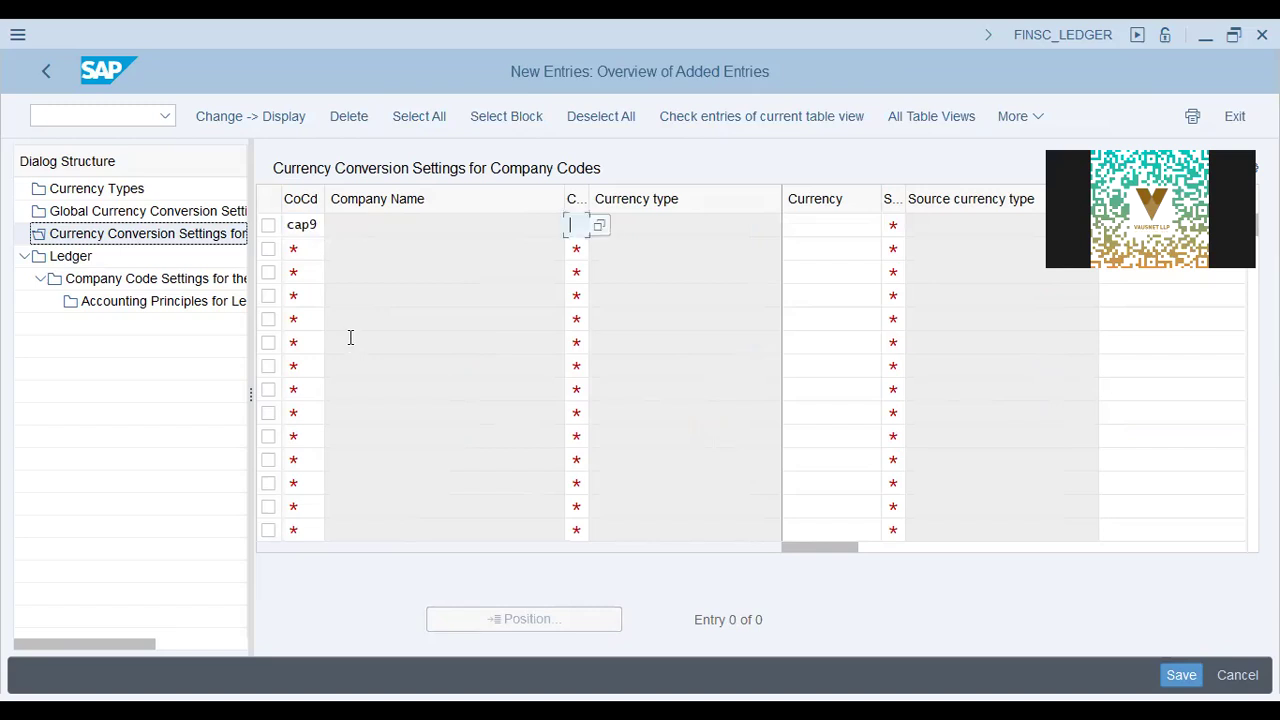
left_click(697, 240)
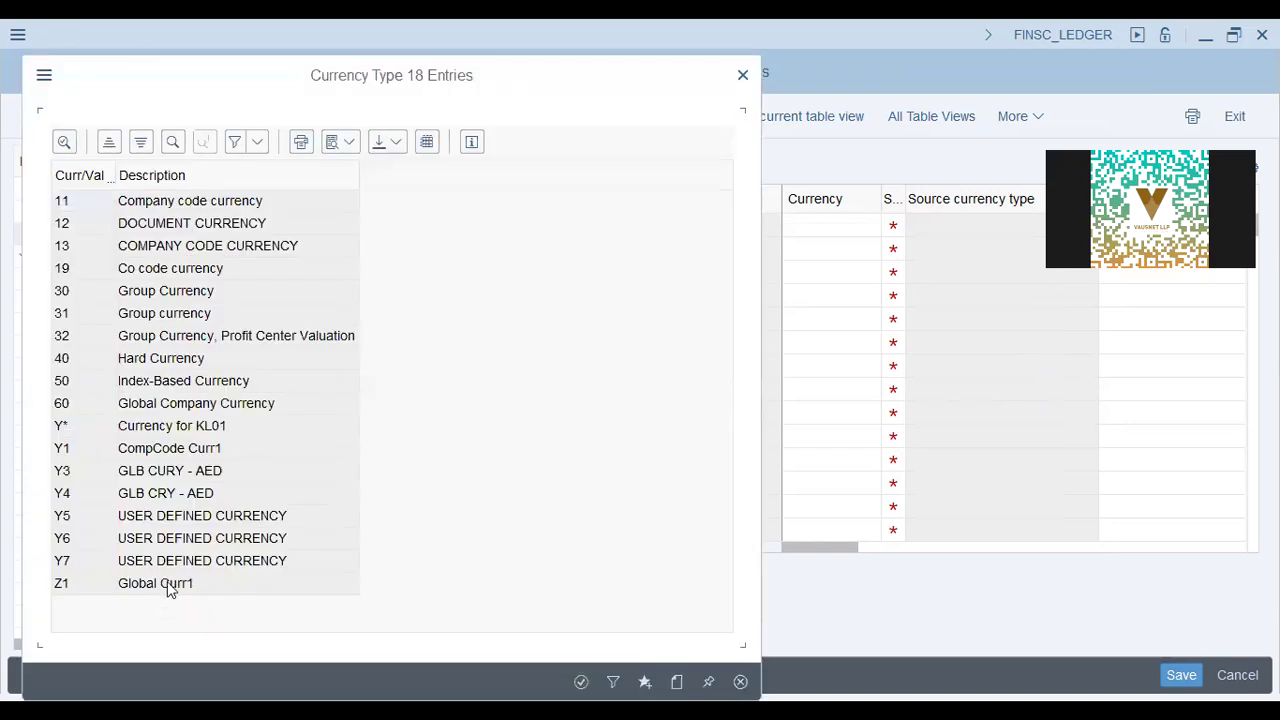
left_click(170, 588)
left_click(152, 518)
left_click(150, 452)
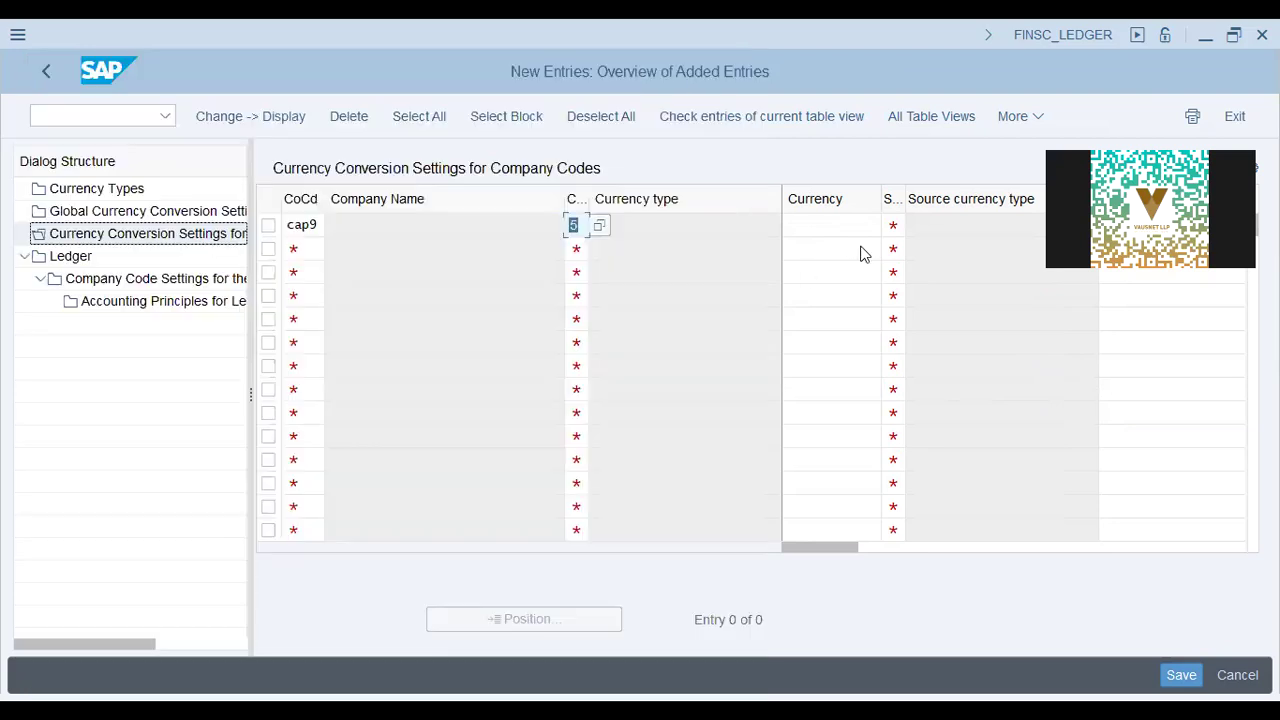
- Set the CAP9 conversion entry's currency to GBP and its source currency type to 00 Document Currency
left_click(850, 230)
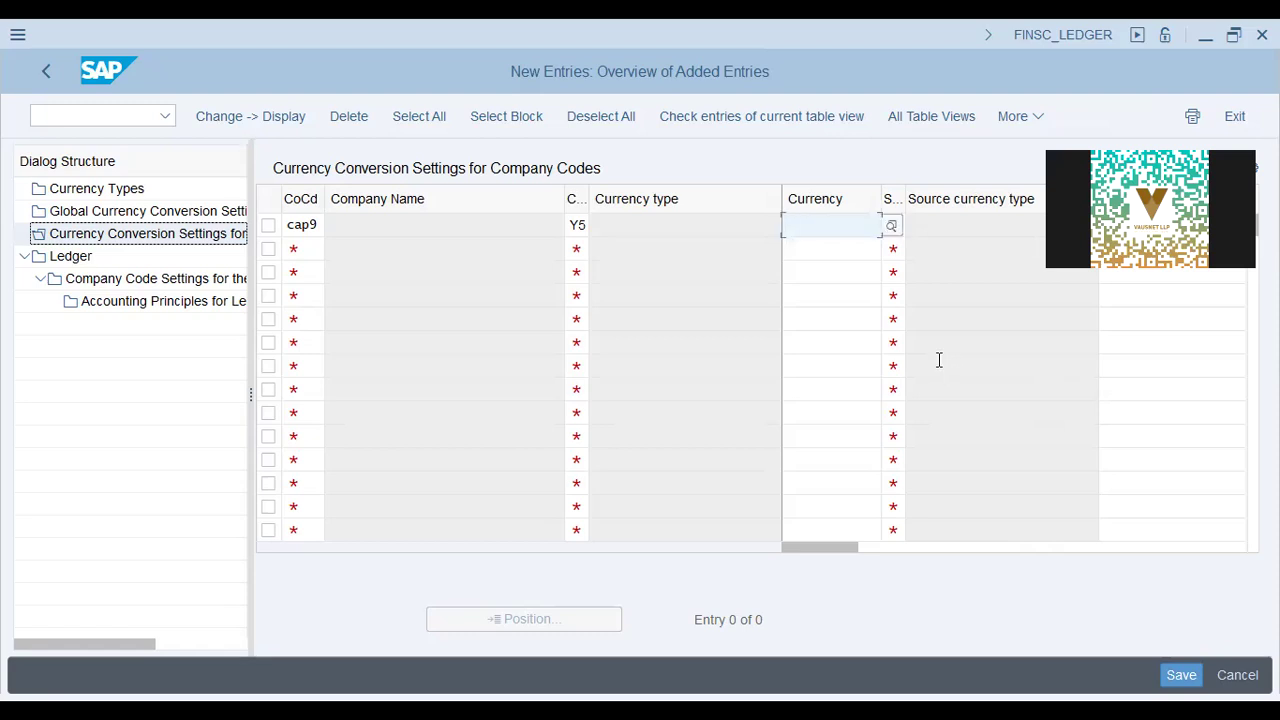
type("gbp")
key("Tab")
left_click(917, 227)
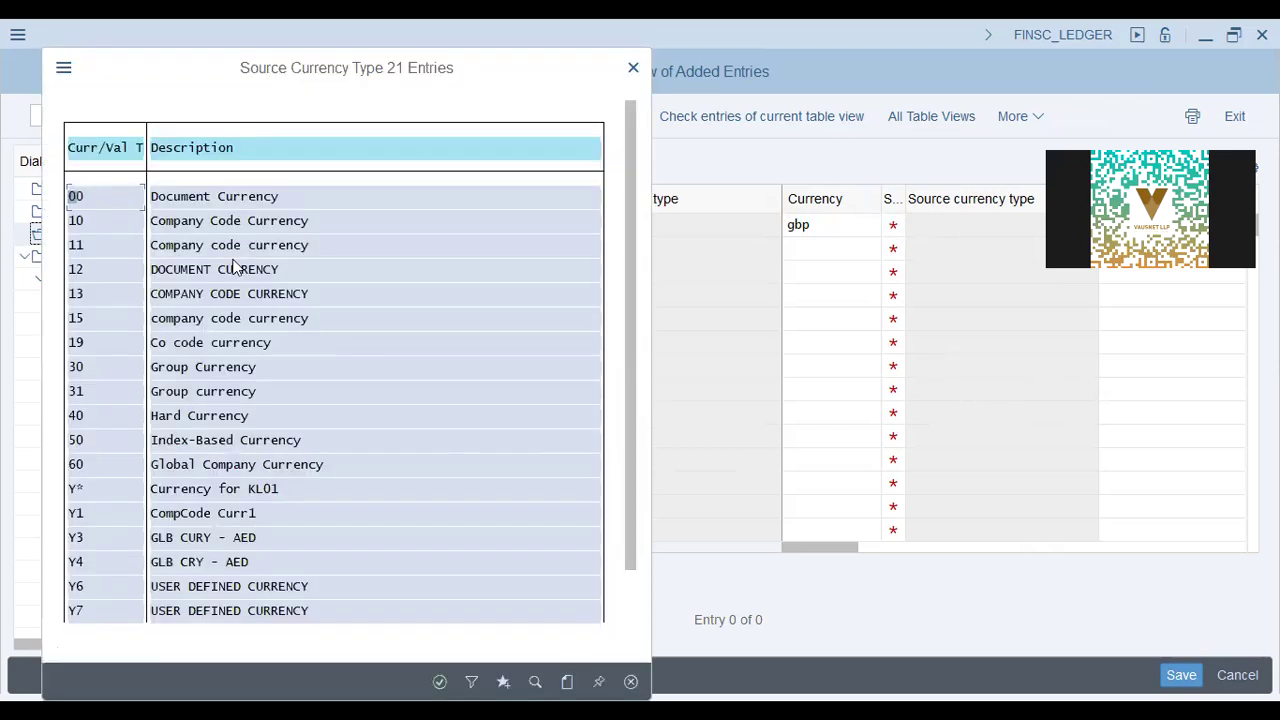
left_click(216, 198)
- Set the CAP9 conversion entry's exchange rate type to M Standard translation and choose a translation date type
left_click_drag(849, 553, 1060, 547)
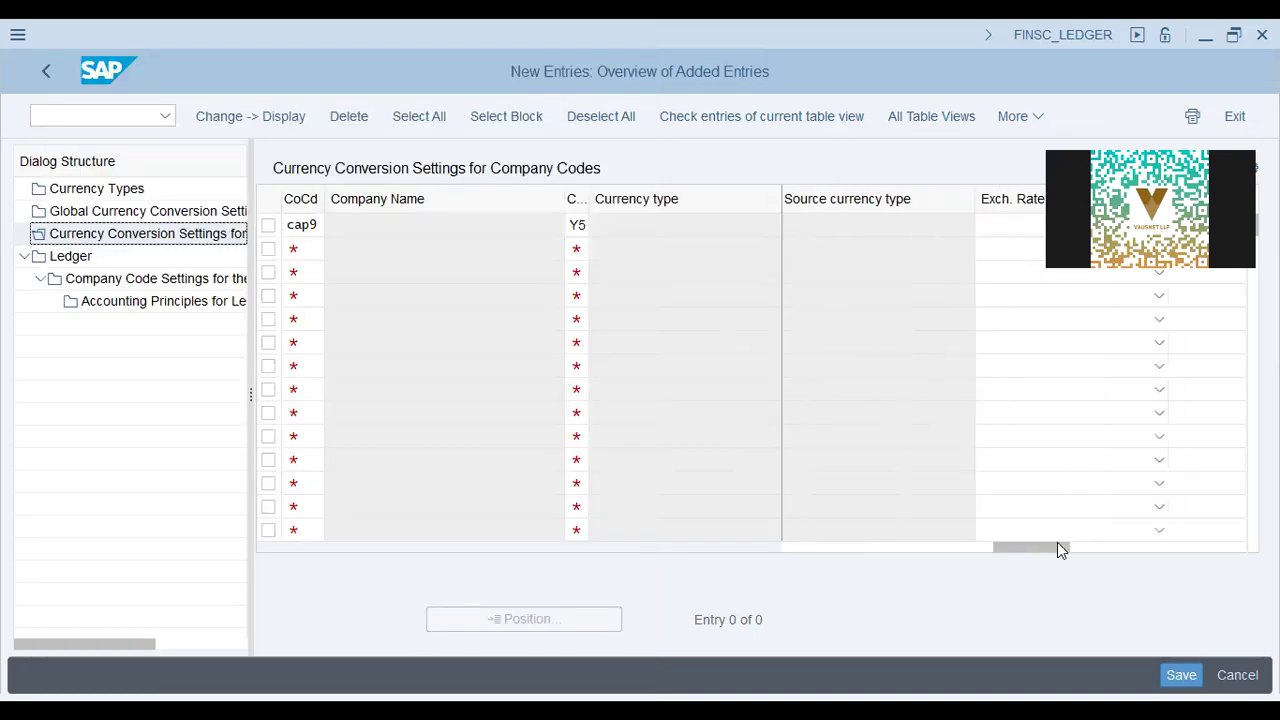
left_click(885, 228)
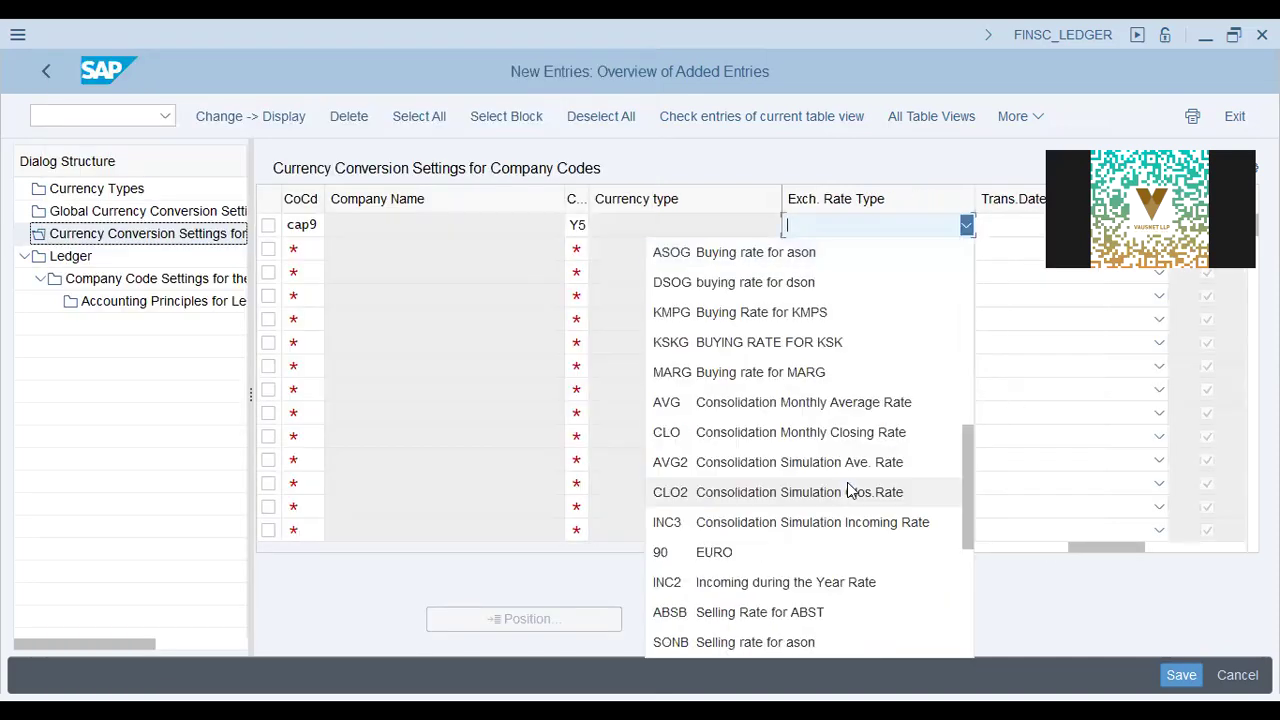
scroll(849, 491, "down", 5)
left_click(733, 492)
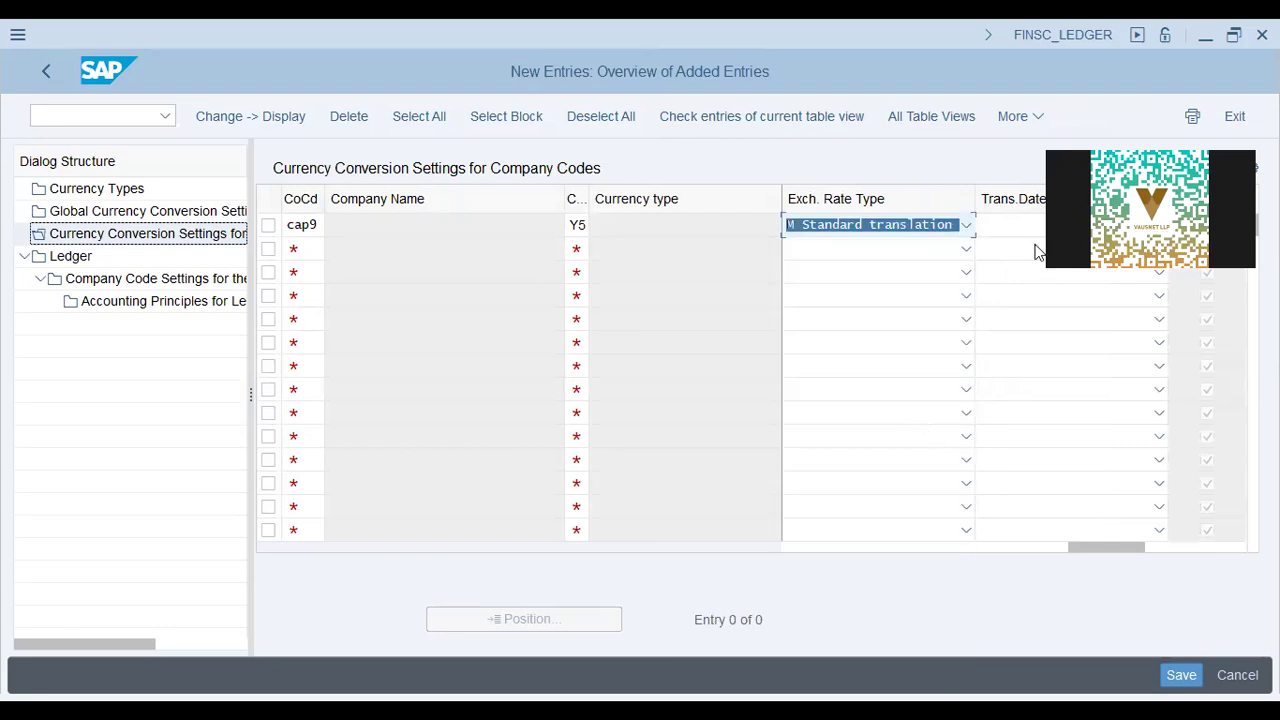
left_click(999, 223)
left_click(1014, 290)
left_click_drag(1137, 549, 669, 527)
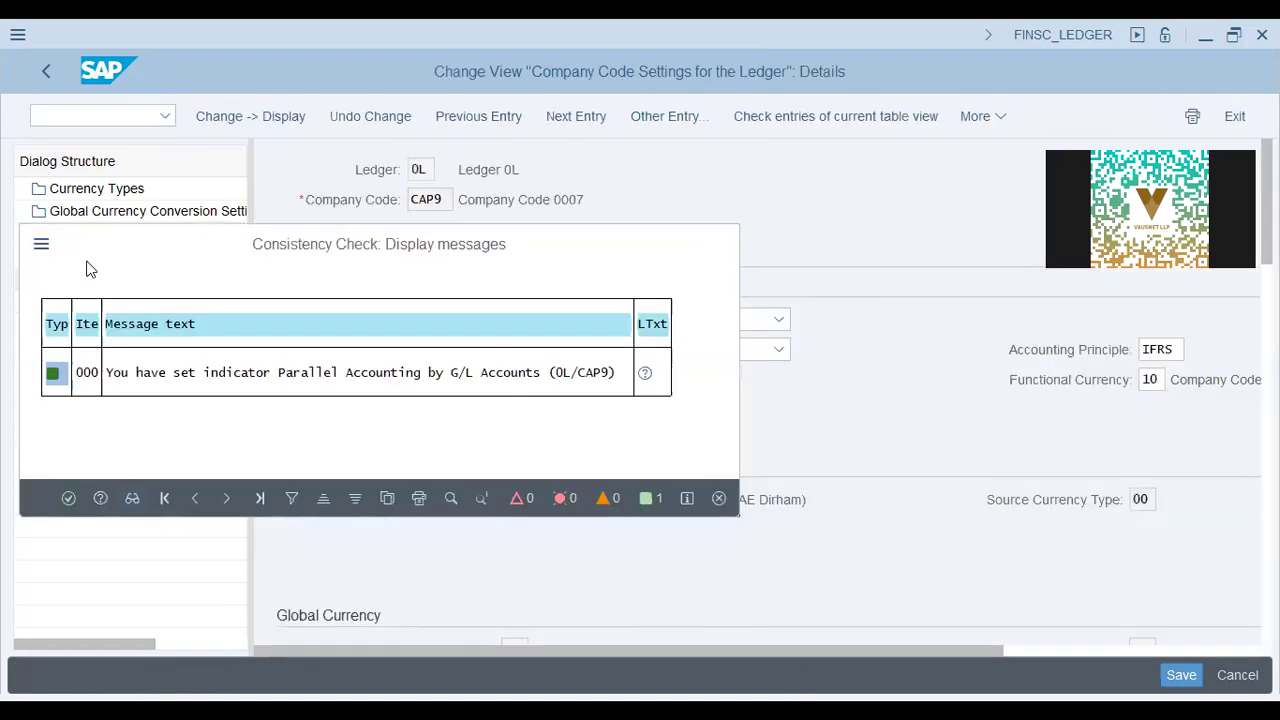
- Return to the company code settings overview for ledger 0L and assign Y5 as CAP9's freely defined currency 1
key("Return")
left_click(43, 72)
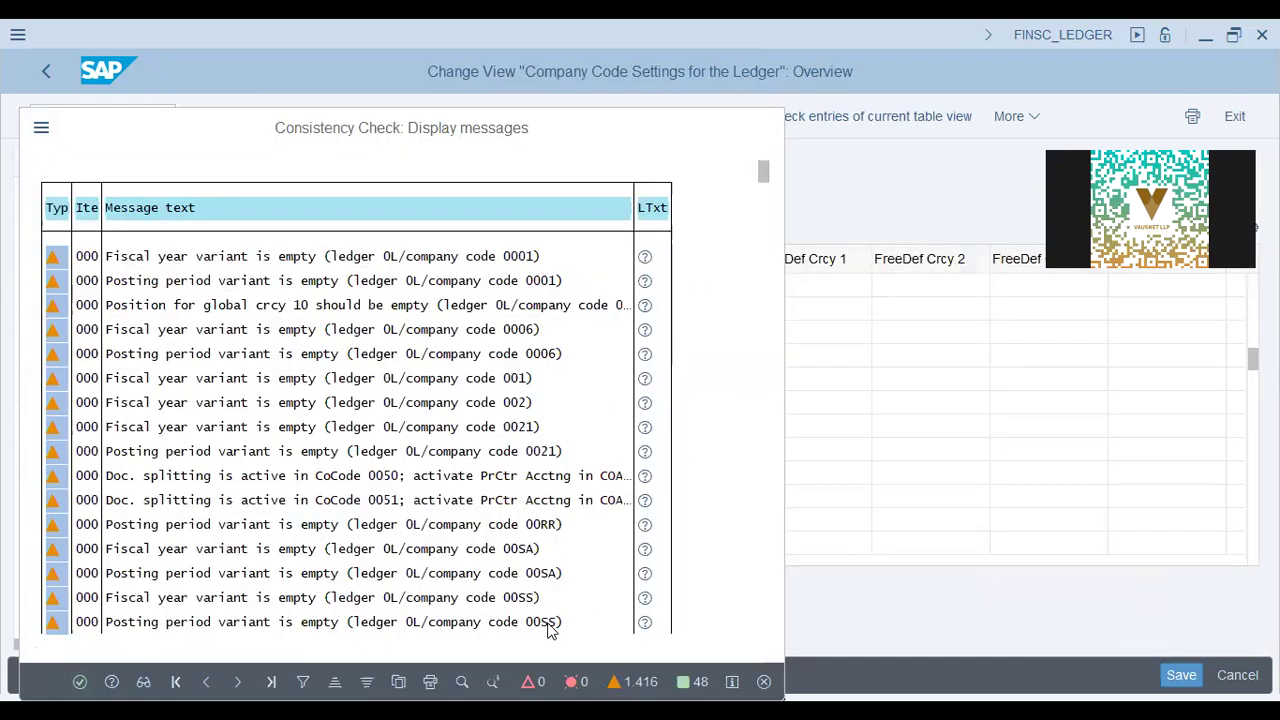
key("Return")
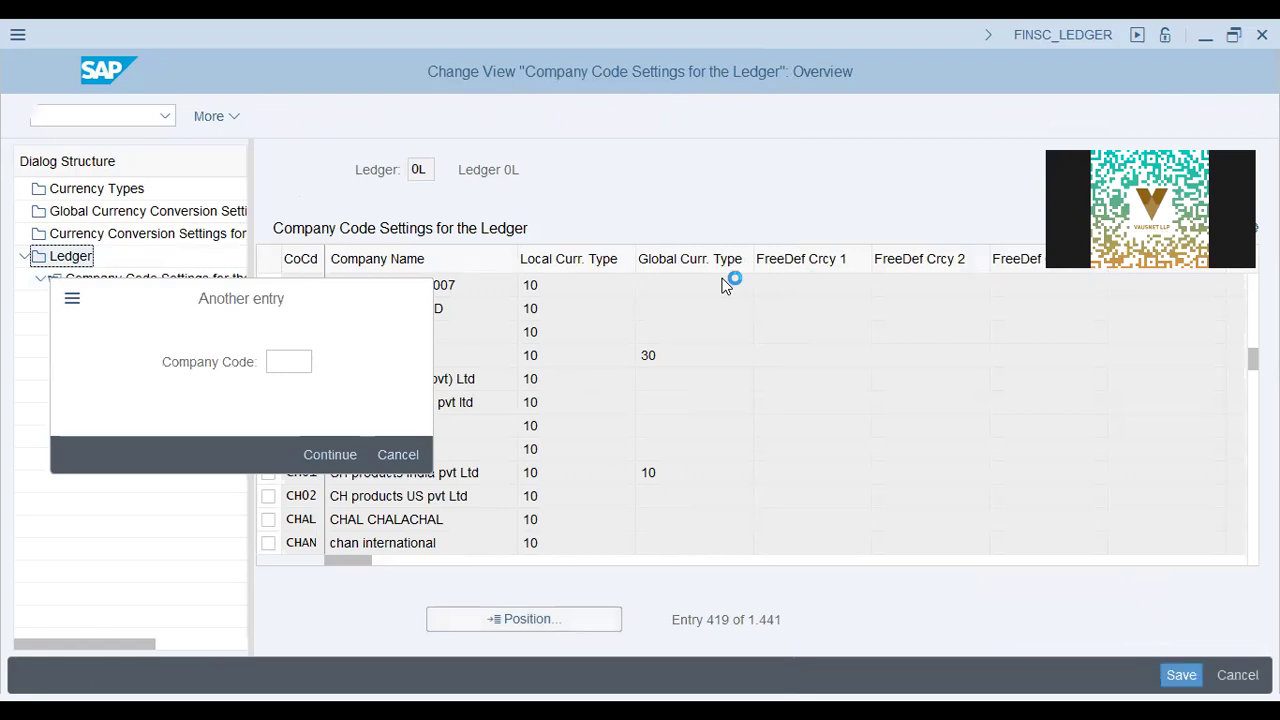
key("Escape")
type("y5")
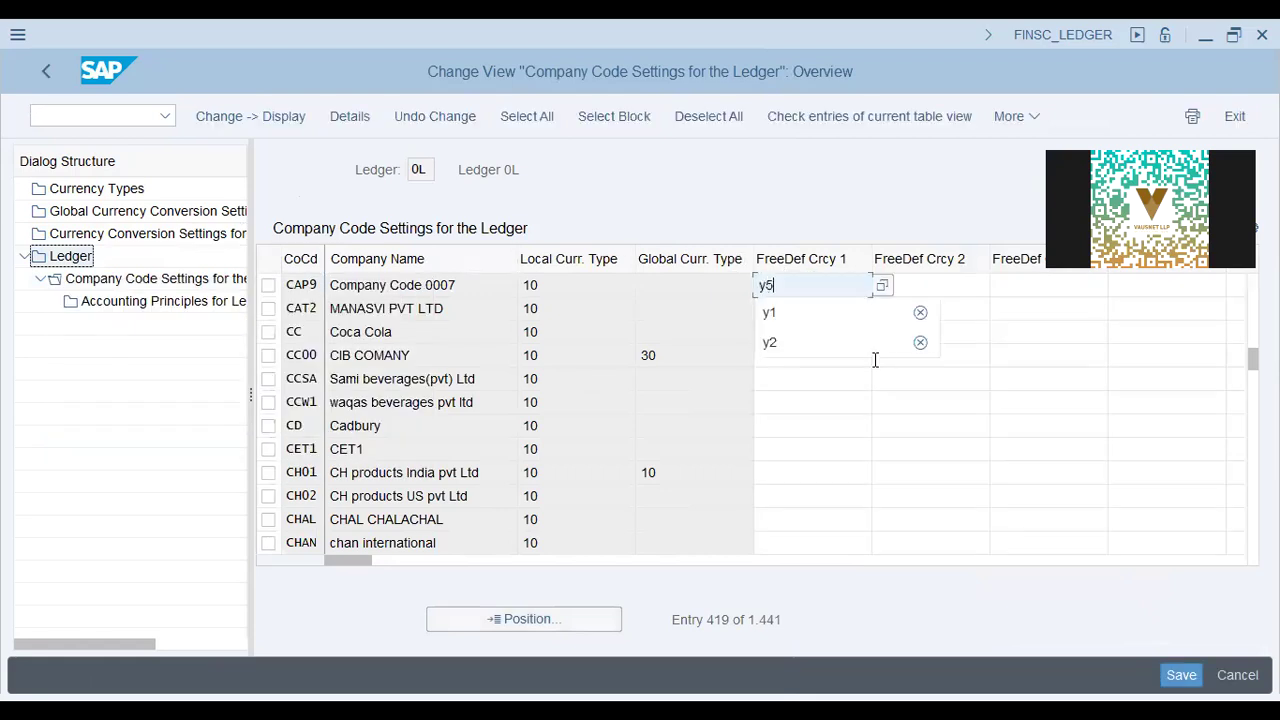
key("Return")
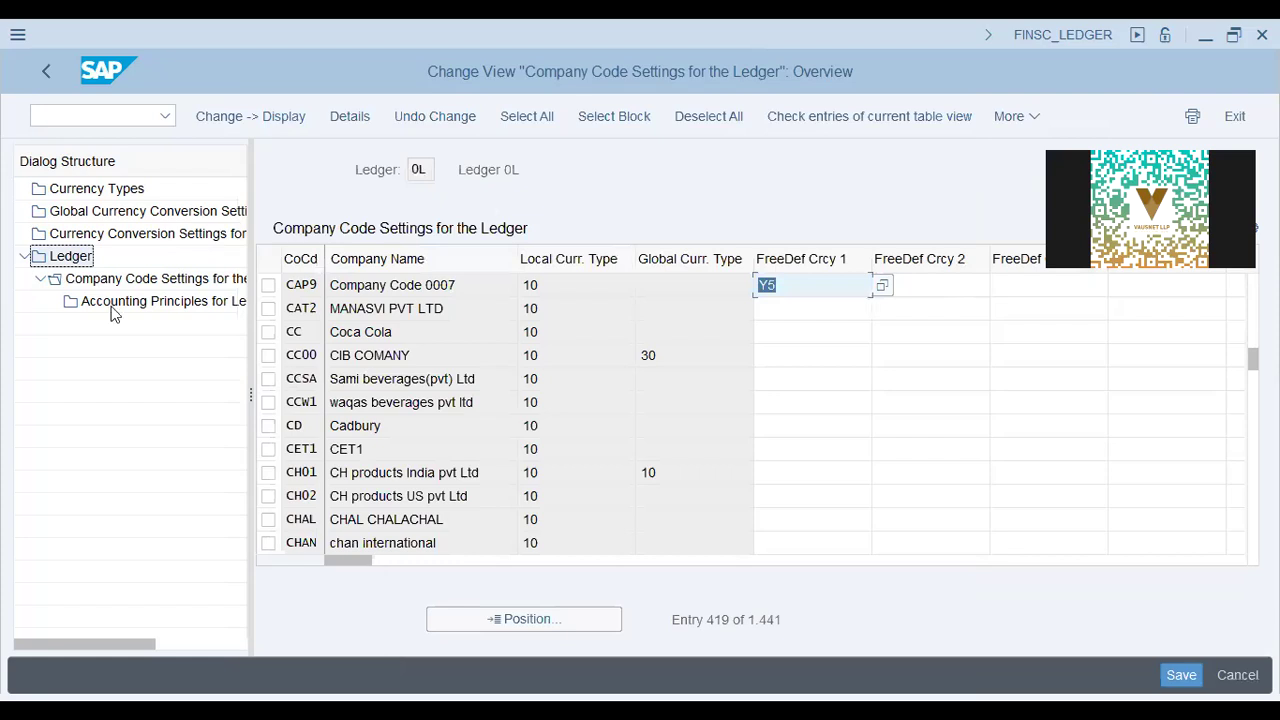
- Open the CAP9 details for ledger 0L and examine the local, global and freely defined currency settings
left_click(100, 283)
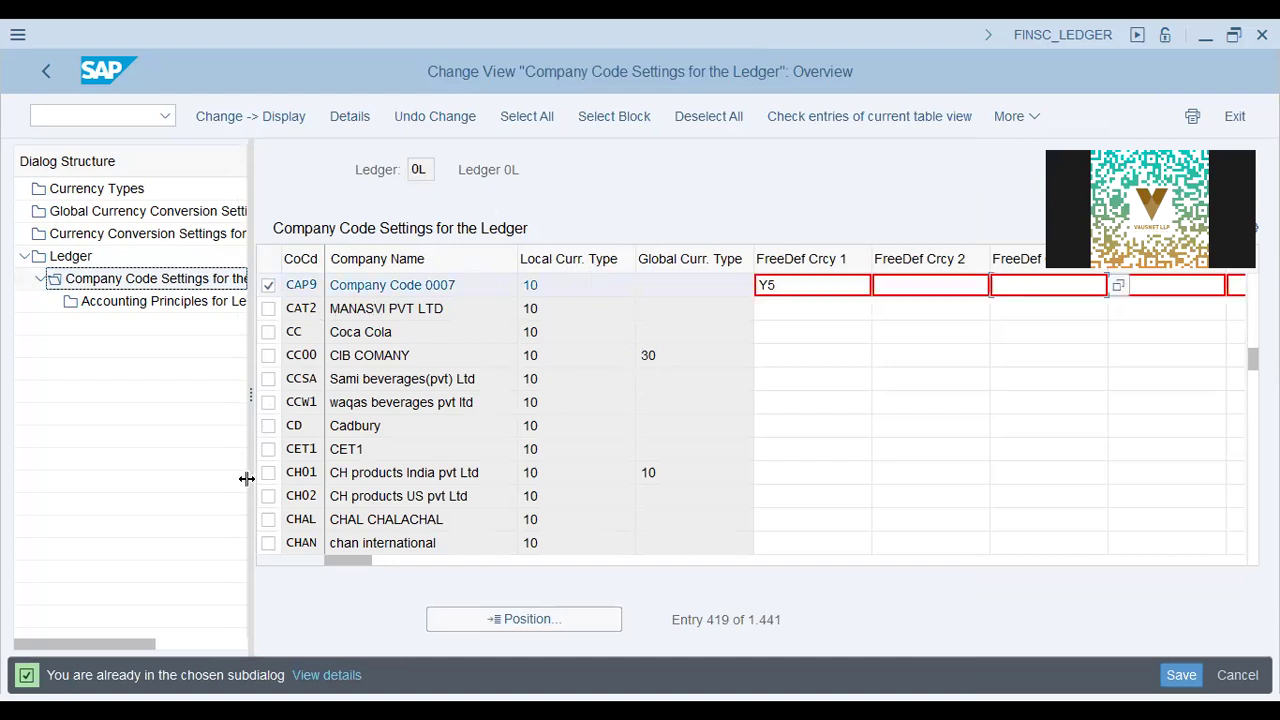
double_click(360, 285)
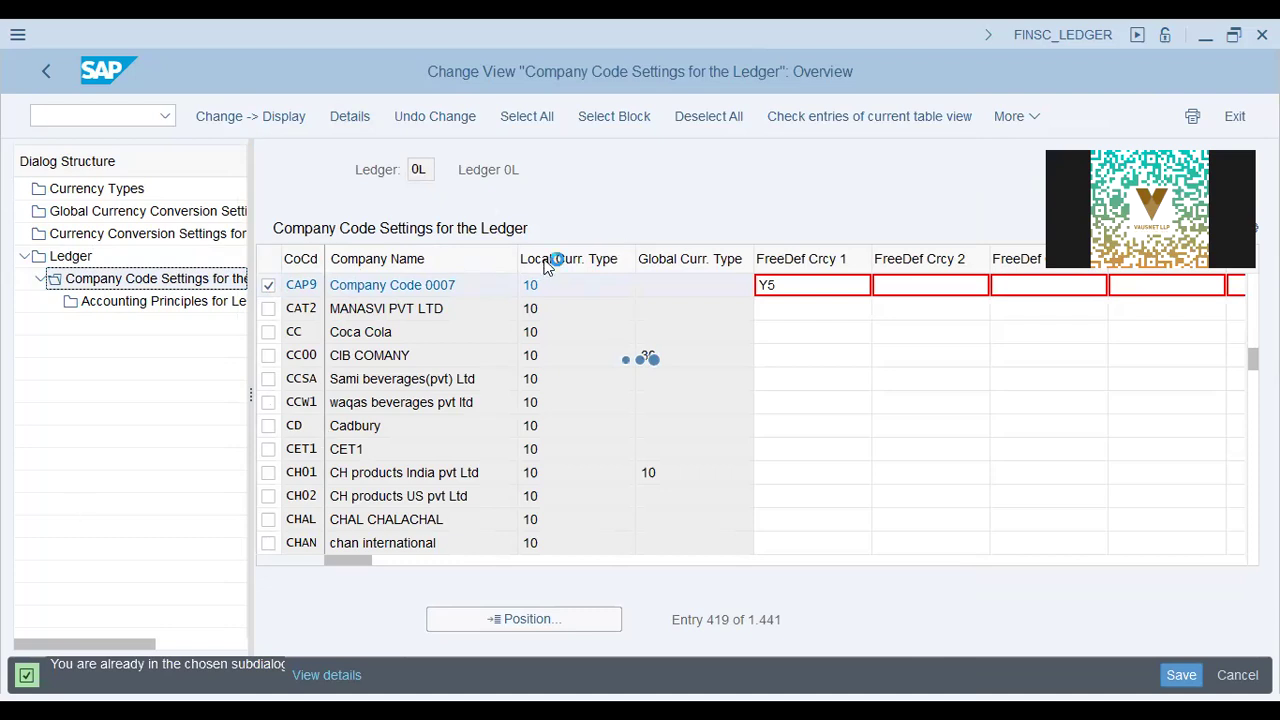
scroll(557, 508, "down", 1)
left_click_drag(949, 354, 668, 343)
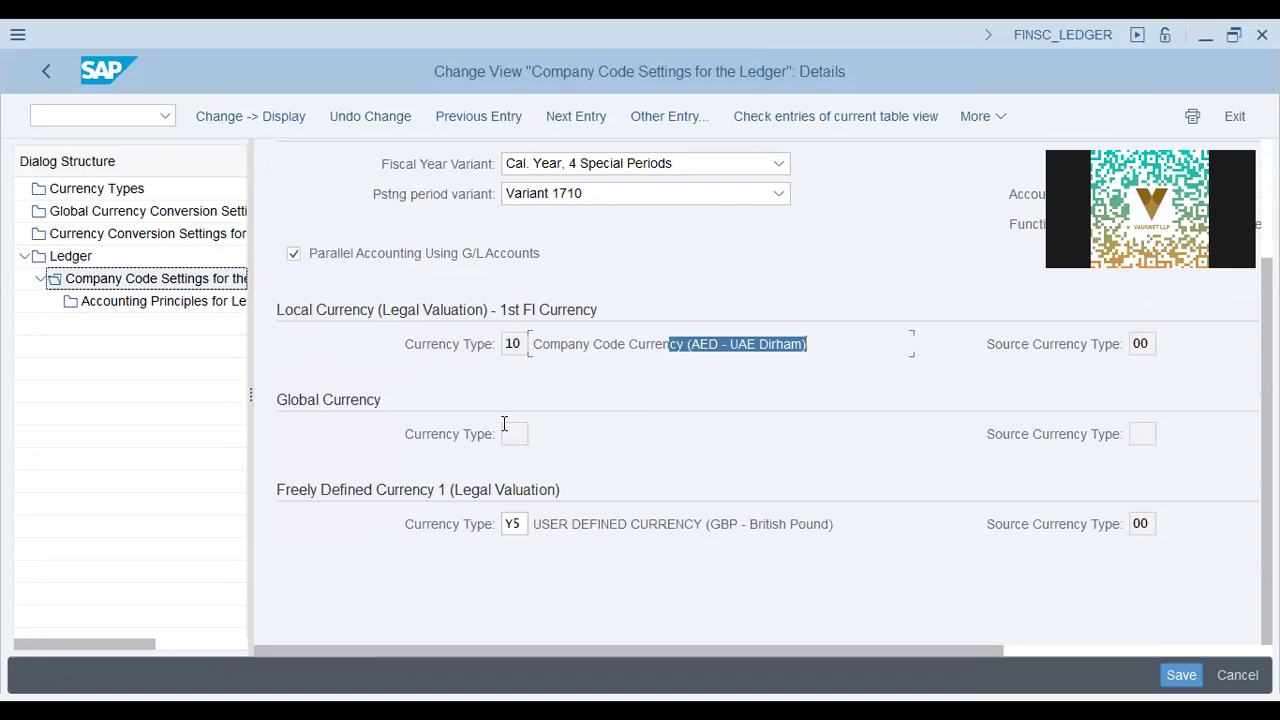
left_click(518, 434)
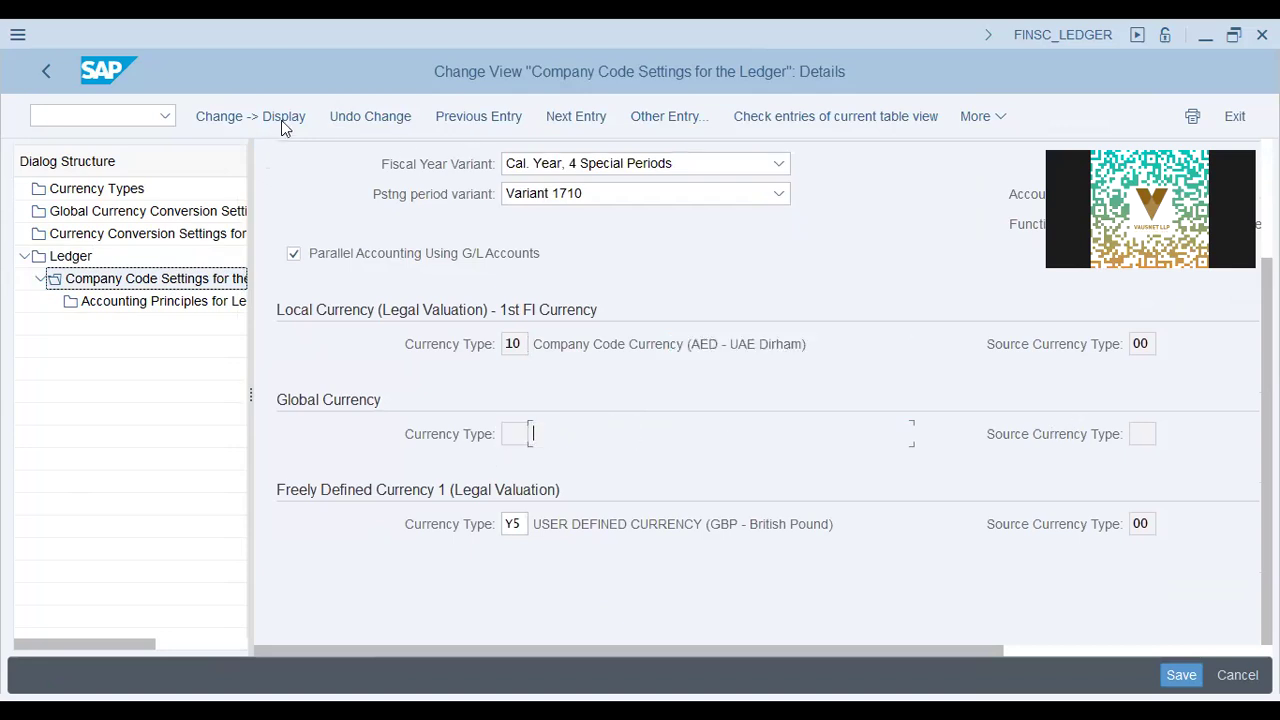